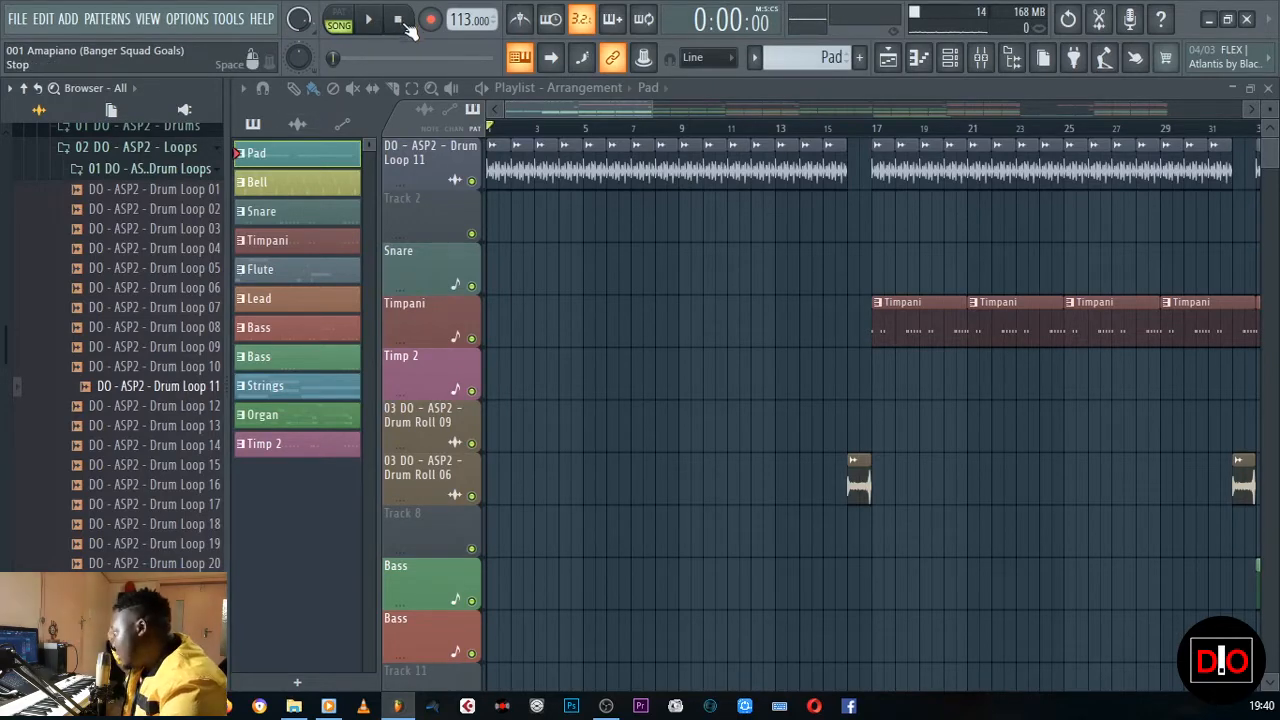
Step: Set the playlist's time selection from bar 97 to bar 113, leaving the clips themselves unselected
{"action": "left_click_drag", "start_coordinate": [652, 108], "coordinate": [846, 160]}
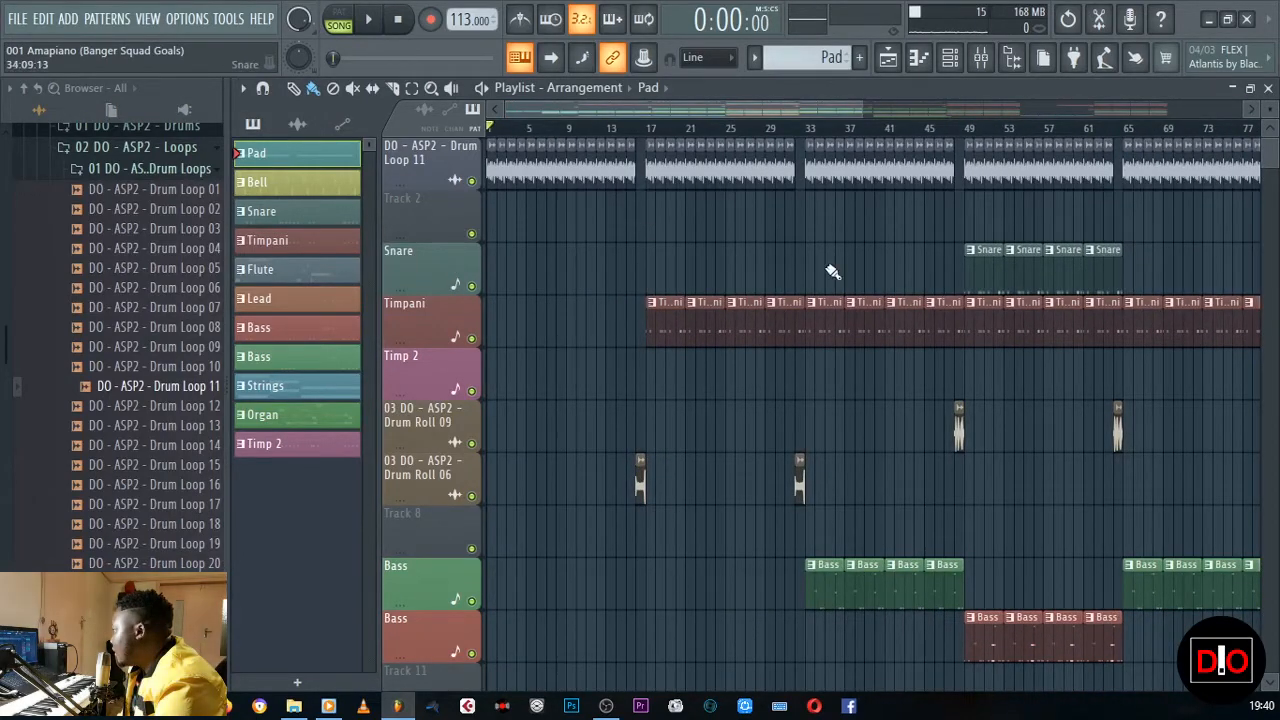
{"action": "left_click_drag", "start_coordinate": [813, 112], "coordinate": [1264, 135]}
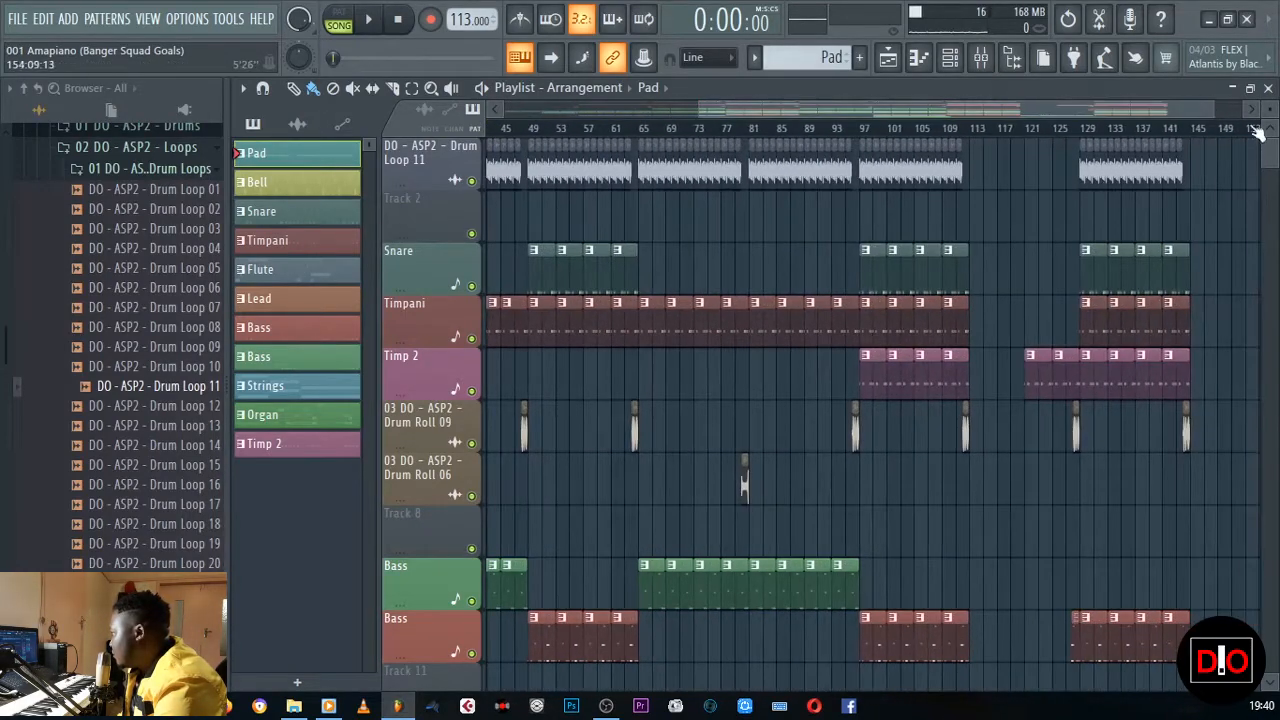
{"action": "left_click_drag", "start_coordinate": [1162, 110], "coordinate": [1205, 110]}
{"action": "scroll", "coordinate": [1066, 449], "scroll_direction": "down", "scroll_amount": 3}
{"action": "scroll", "coordinate": [843, 351], "scroll_direction": "up", "scroll_amount": 3}
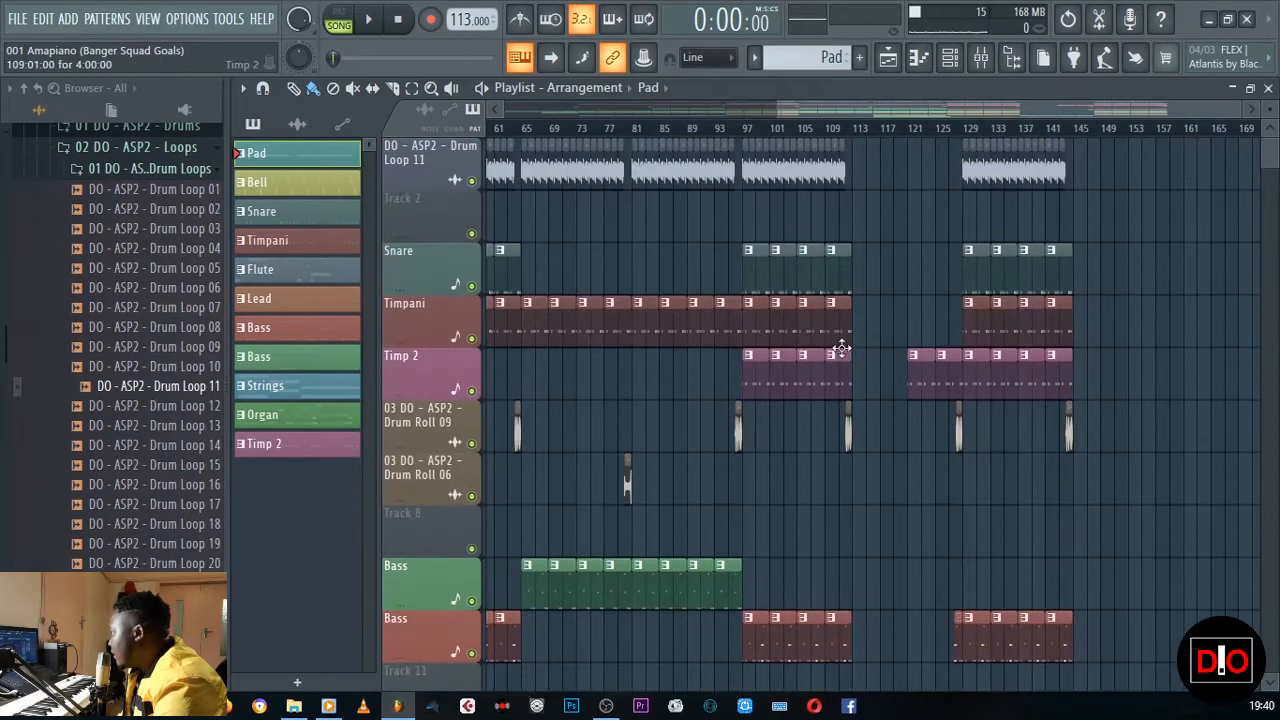
{"action": "left_click_drag", "start_coordinate": [745, 131], "coordinate": [862, 145]}
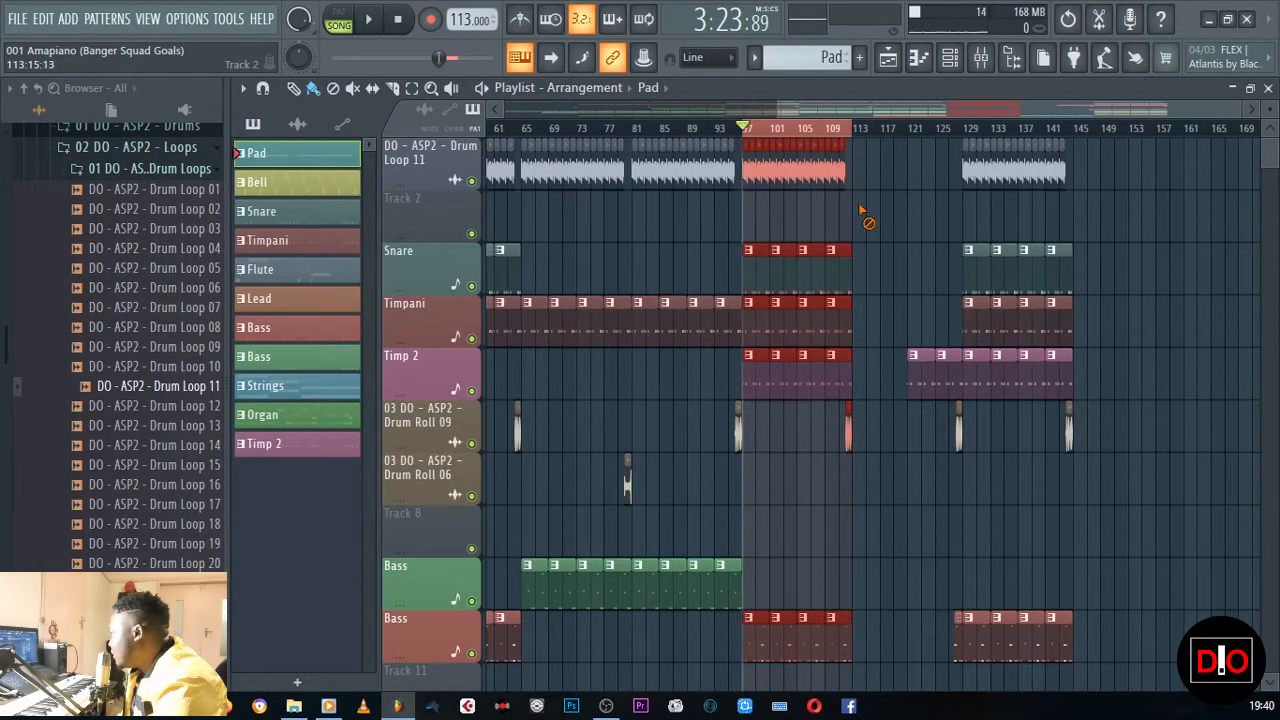
{"action": "left_click", "coordinate": [800, 198]}
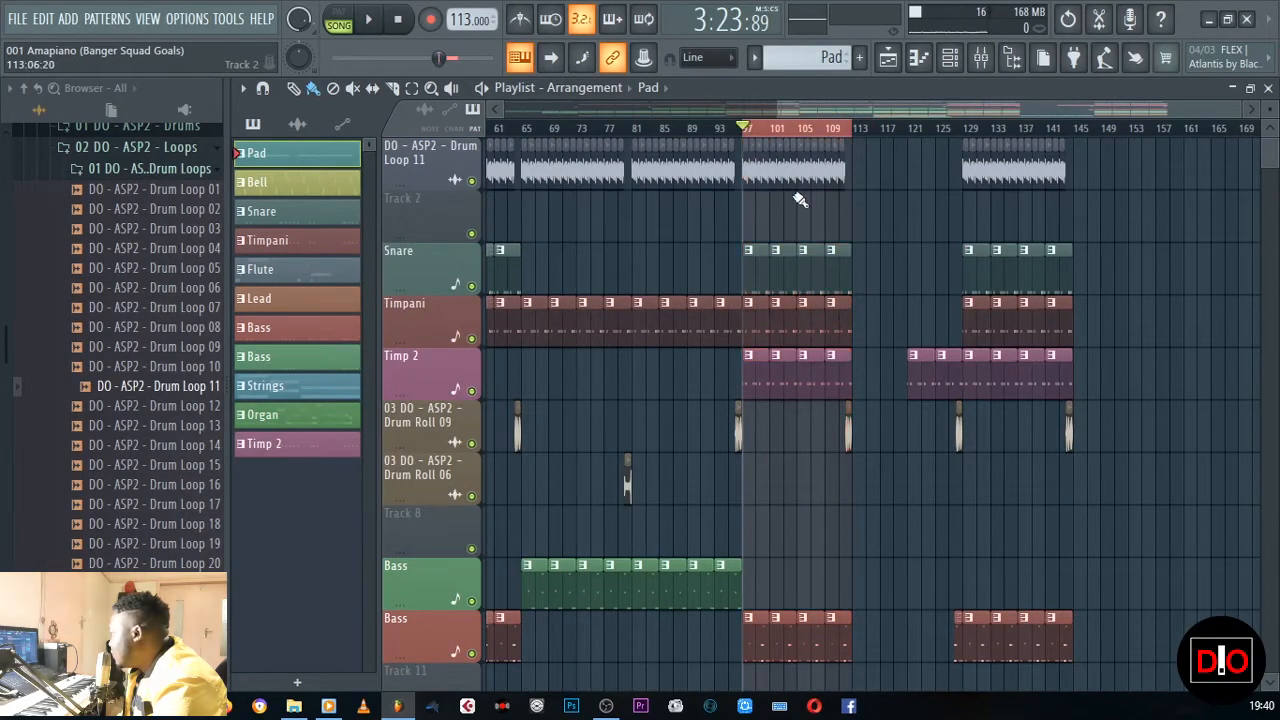
Step: Solo the DO - ASP2 - Drum Loop 11 track, play the selected section briefly, and stop playback
{"action": "right_click", "coordinate": [471, 180]}
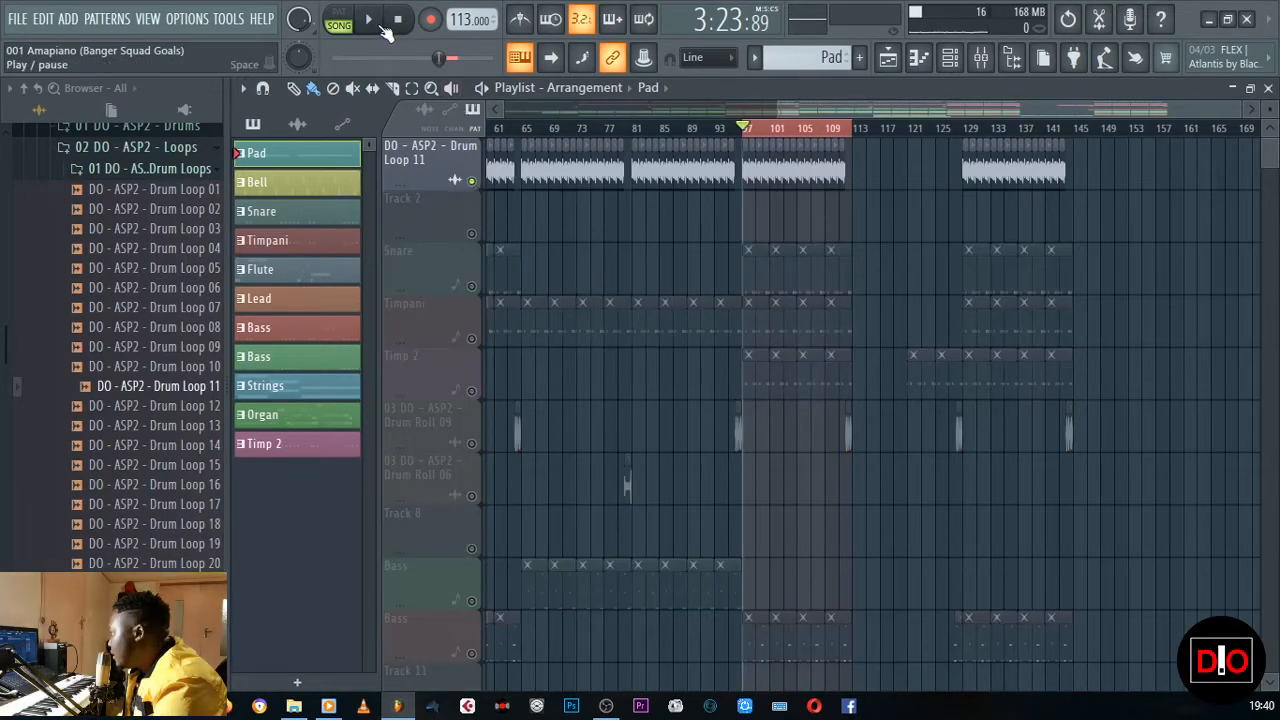
{"action": "key", "text": "space"}
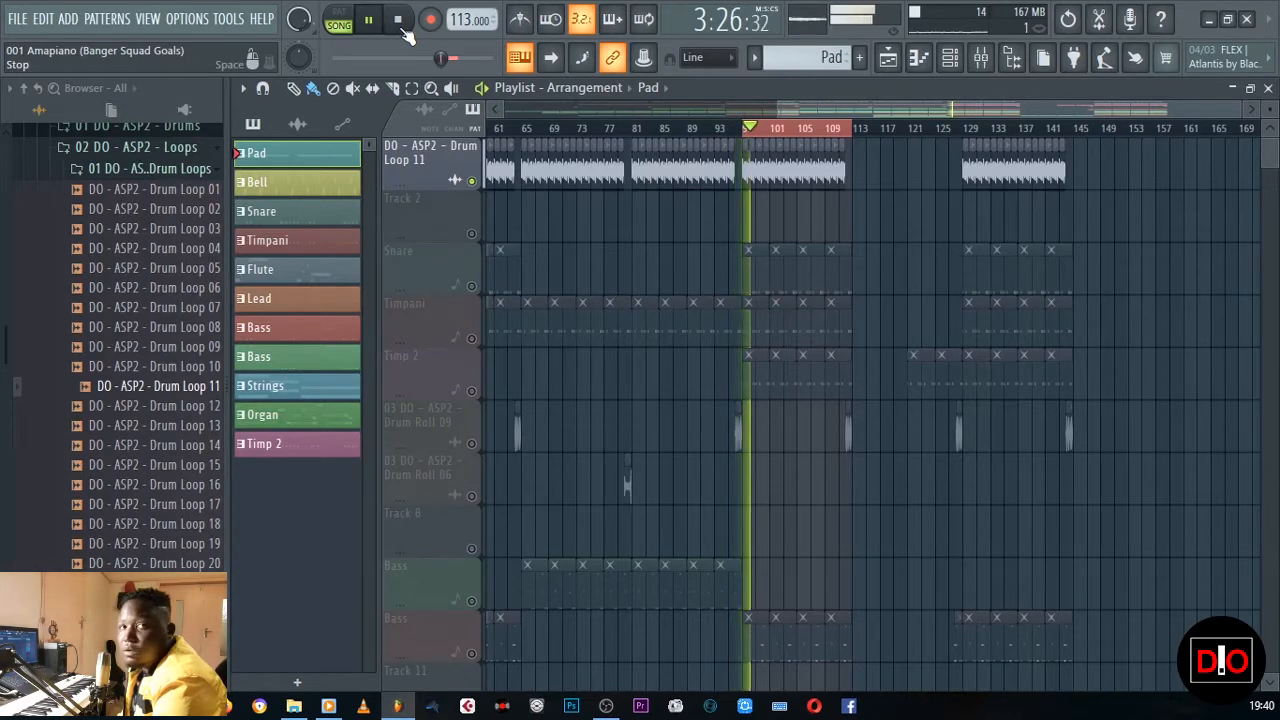
{"action": "left_click", "coordinate": [404, 29]}
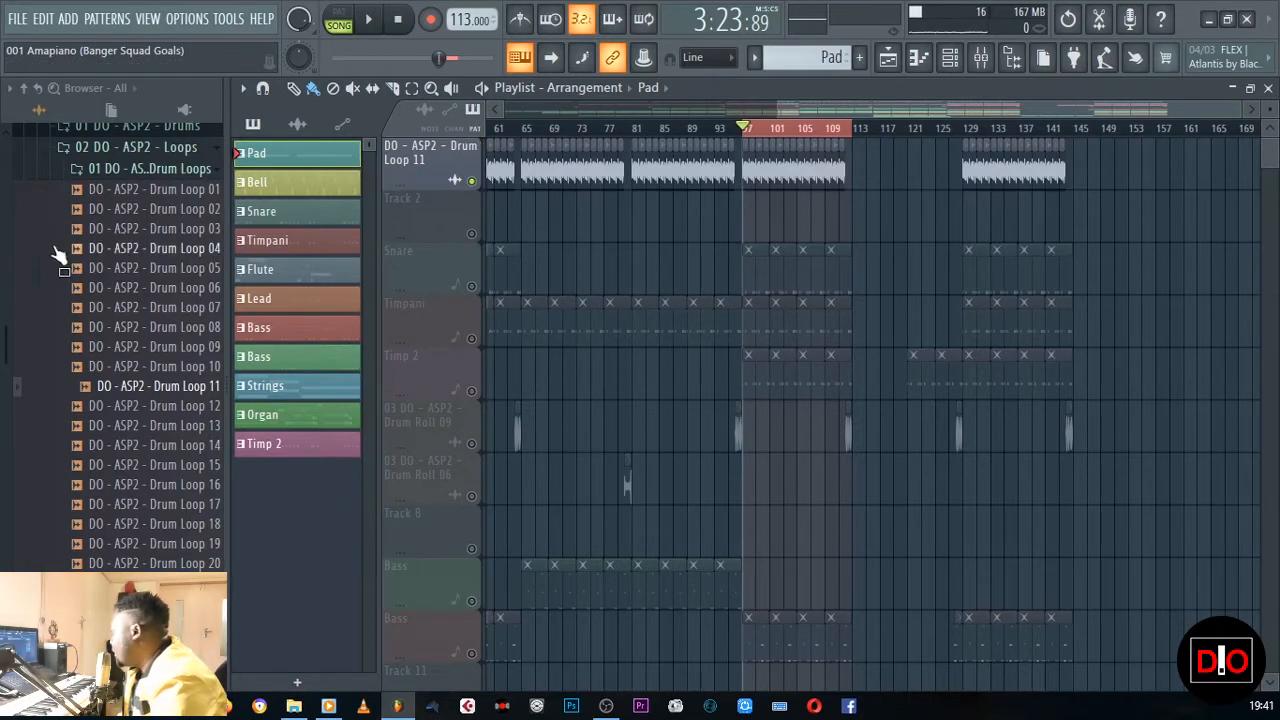
{"action": "left_click", "coordinate": [474, 287]}
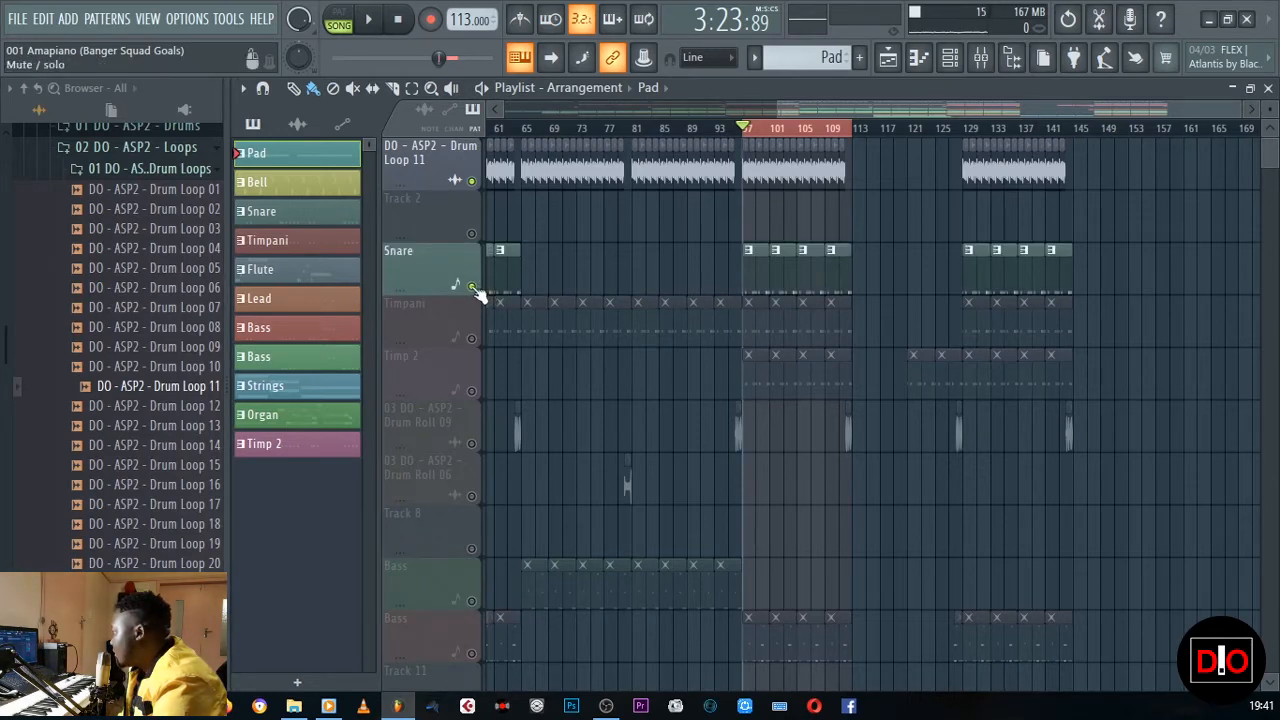
{"action": "mouse_move", "coordinate": [891, 109]}
{"action": "left_mouse_down"}
{"action": "mouse_move", "coordinate": [538, 121]}
{"action": "mouse_move", "coordinate": [884, 105]}
{"action": "left_mouse_up"}
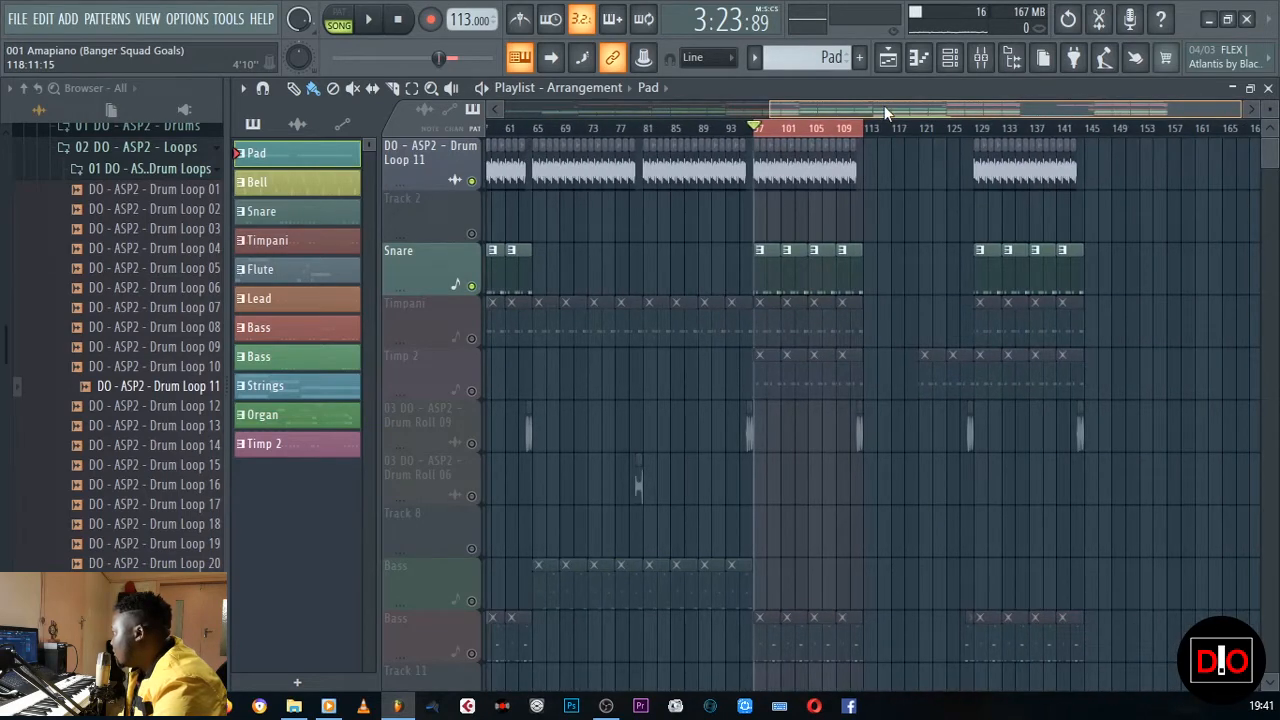
{"action": "left_click", "coordinate": [473, 287]}
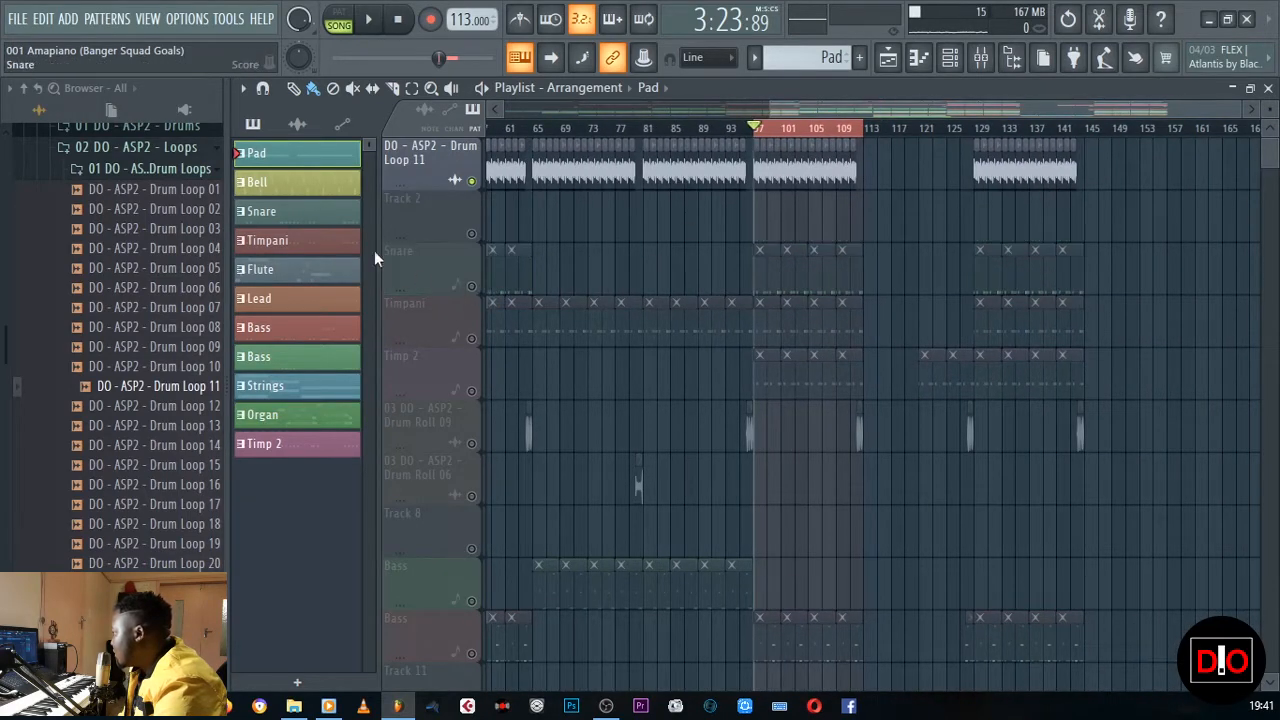
Step: Unmute the Pad track and open its reFX Nexus instrument to show the preset in use
{"action": "scroll", "coordinate": [720, 450], "scroll_direction": "down", "scroll_amount": 6}
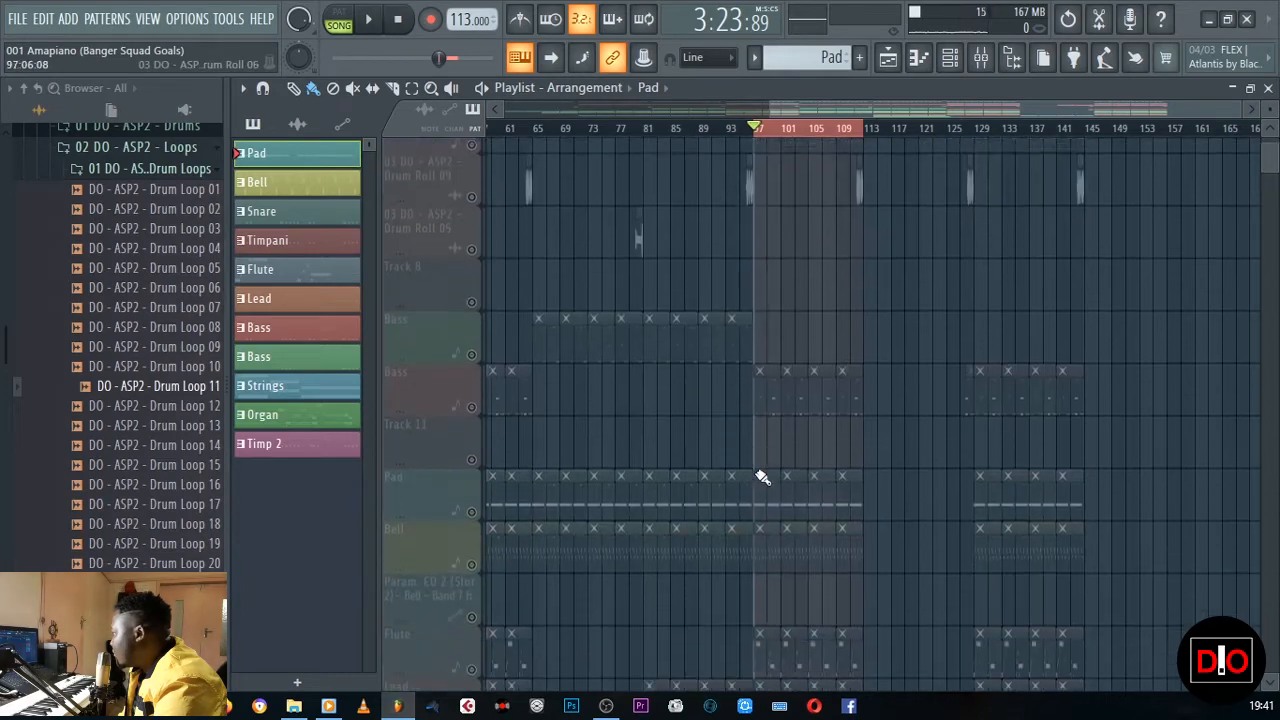
{"action": "left_click", "coordinate": [471, 443]}
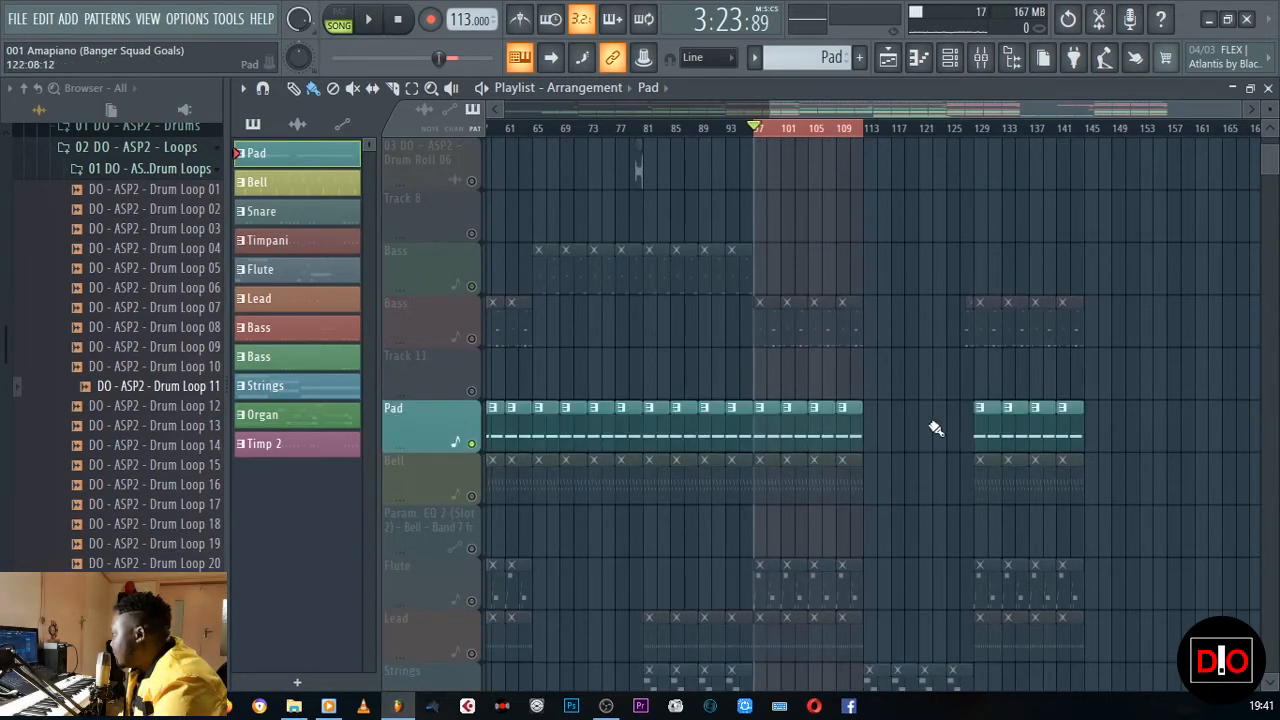
{"action": "left_click", "coordinate": [1268, 89]}
{"action": "left_click", "coordinate": [556, 168]}
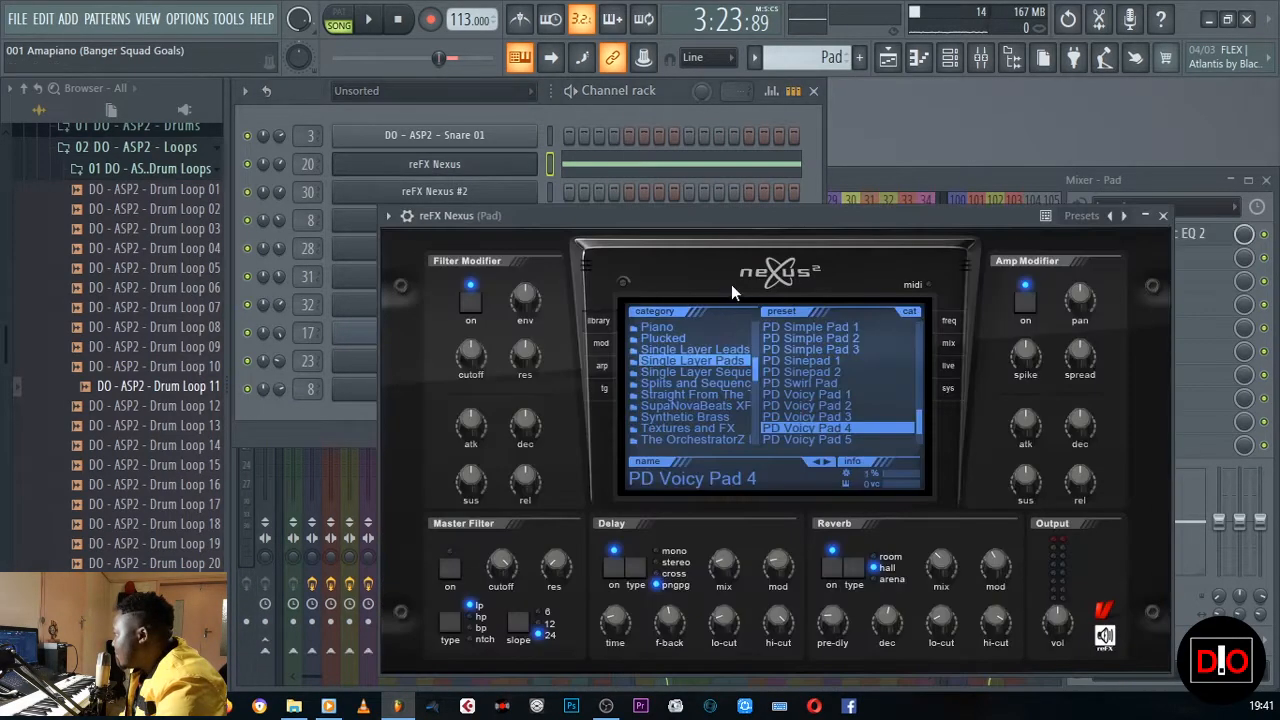
{"action": "left_click_drag", "start_coordinate": [800, 225], "coordinate": [766, 89]}
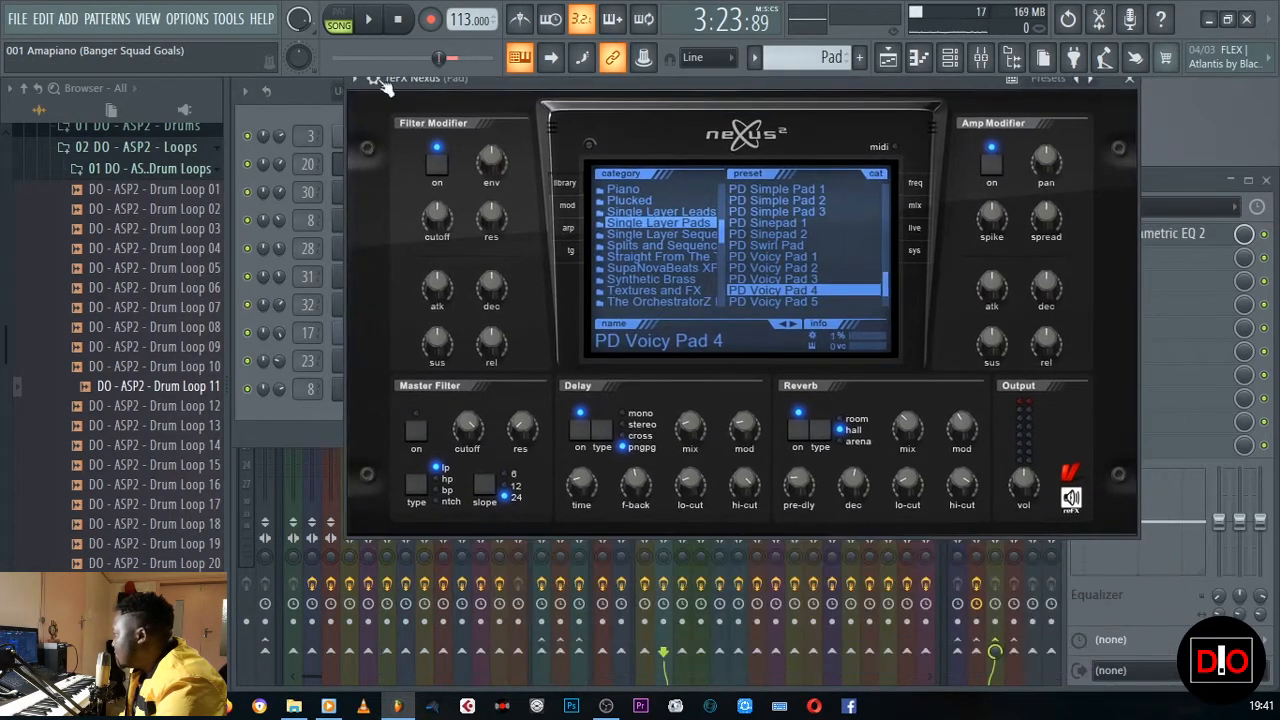
Step: Play the drum loop together with the pad, close the reFX Nexus window, and stop playback
{"action": "left_click", "coordinate": [385, 18]}
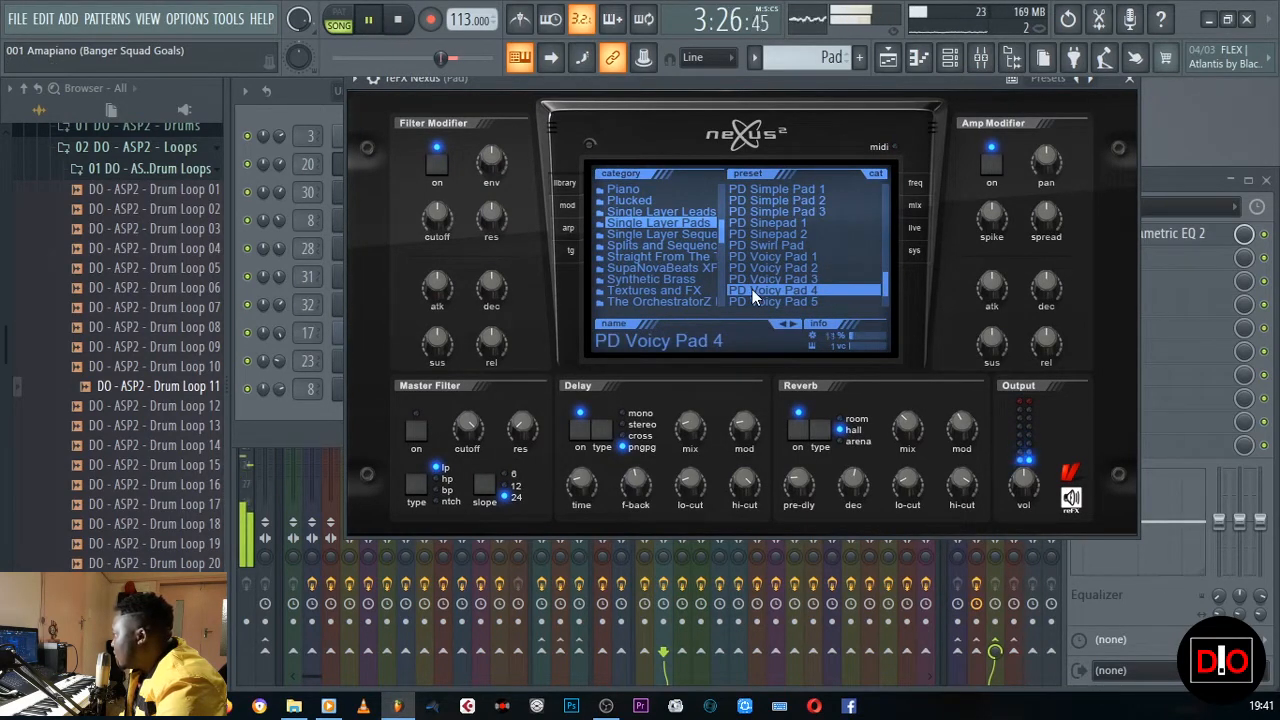
{"action": "left_click", "coordinate": [1129, 78]}
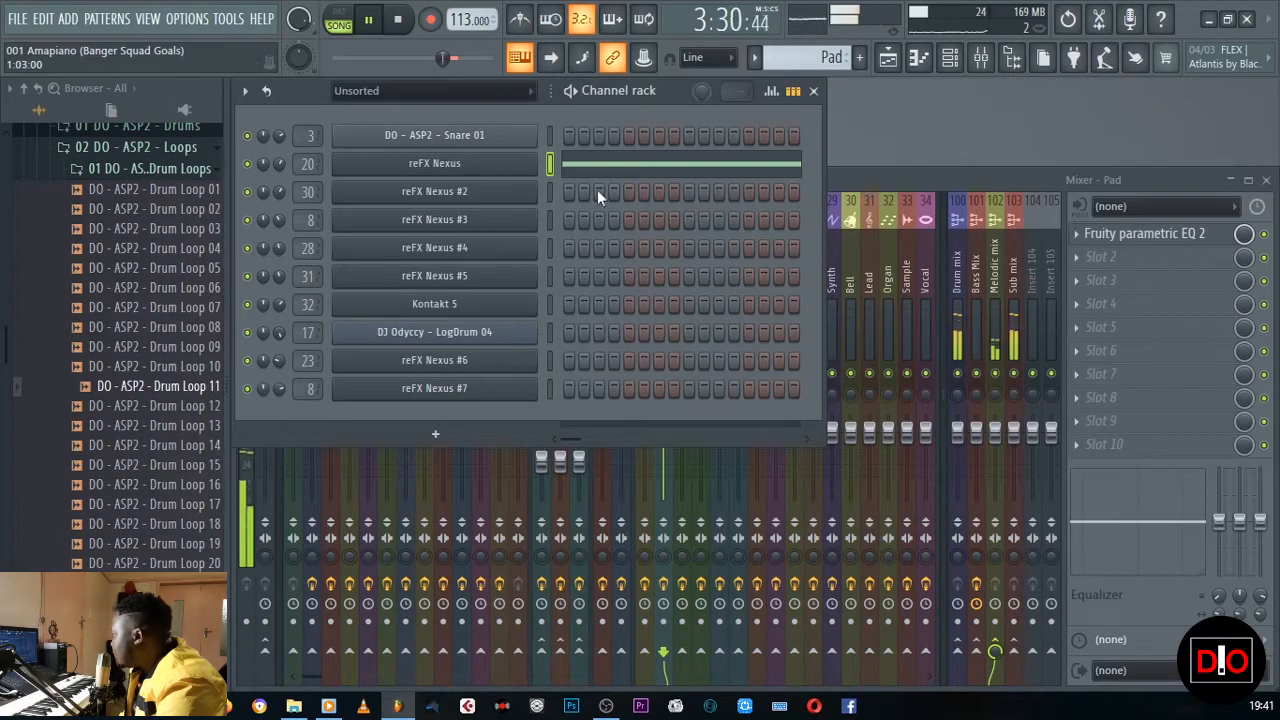
{"action": "left_click", "coordinate": [400, 24]}
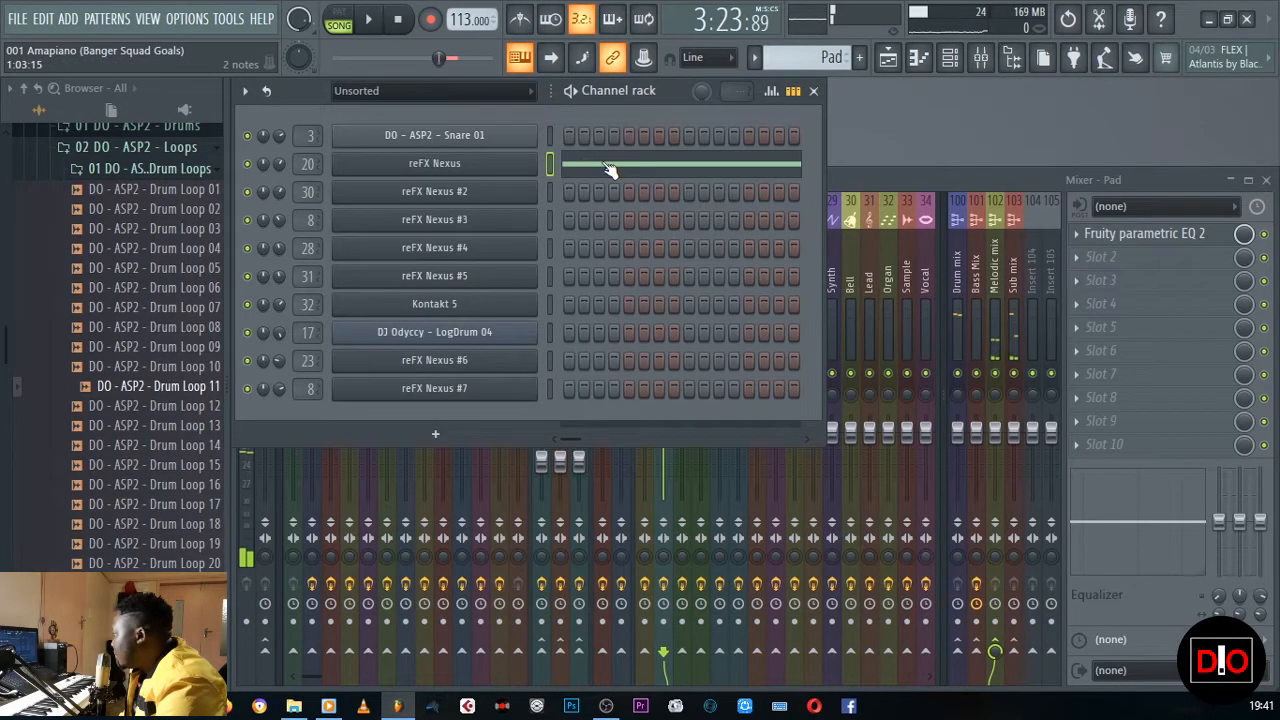
Step: Examine the Pad notes in the reFX Nexus piano roll, and replay the section after closing it
{"action": "left_click", "coordinate": [571, 164]}
{"action": "left_click_drag", "start_coordinate": [620, 113], "coordinate": [1047, 133]}
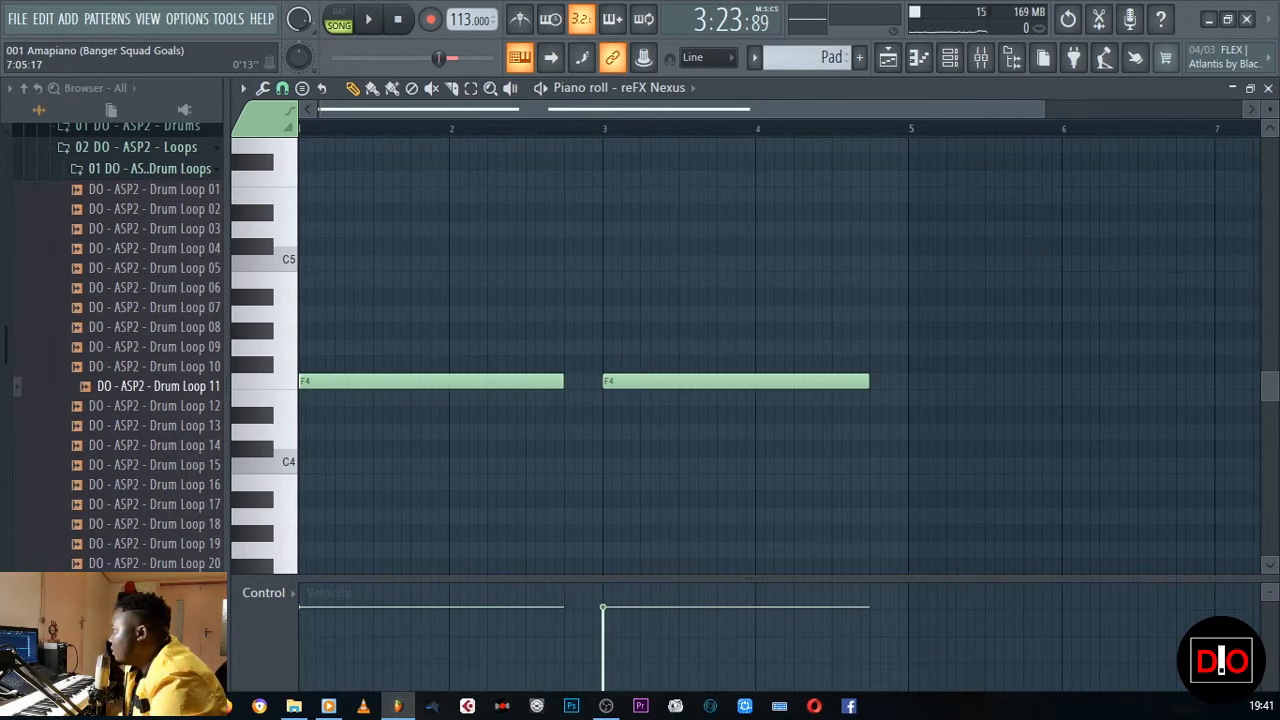
{"action": "left_click", "coordinate": [1268, 88]}
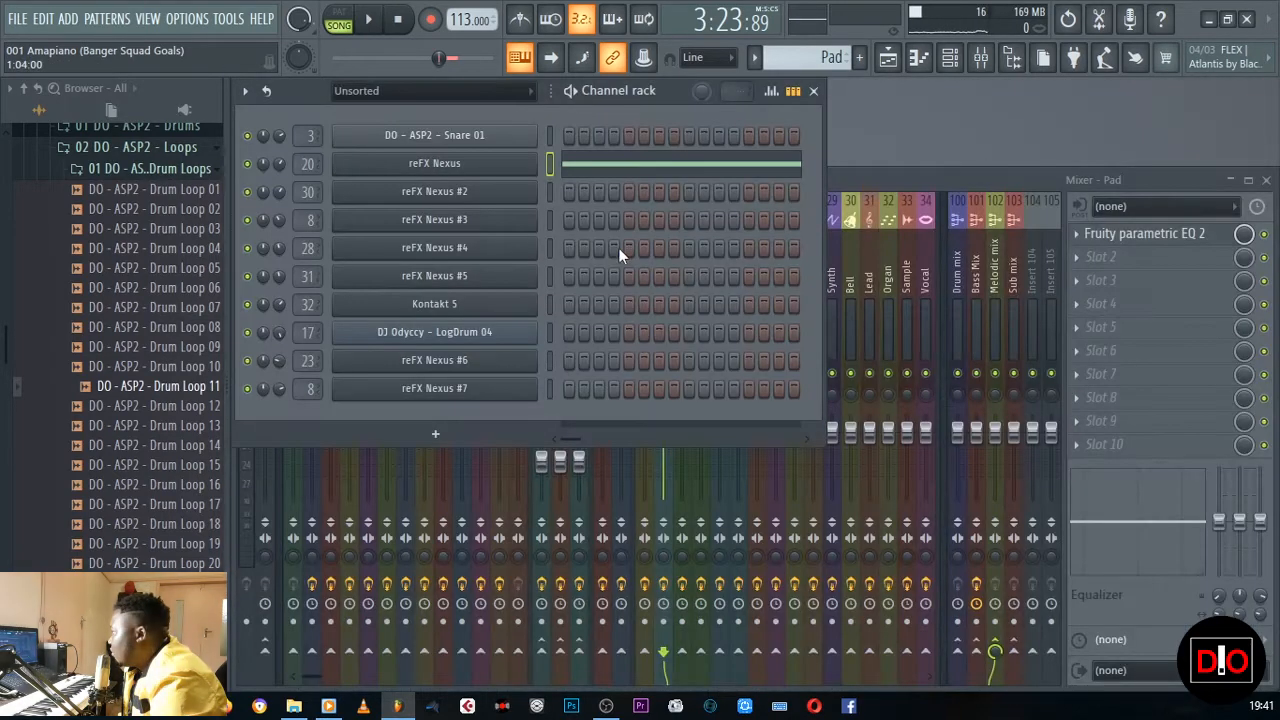
{"action": "left_click", "coordinate": [370, 22]}
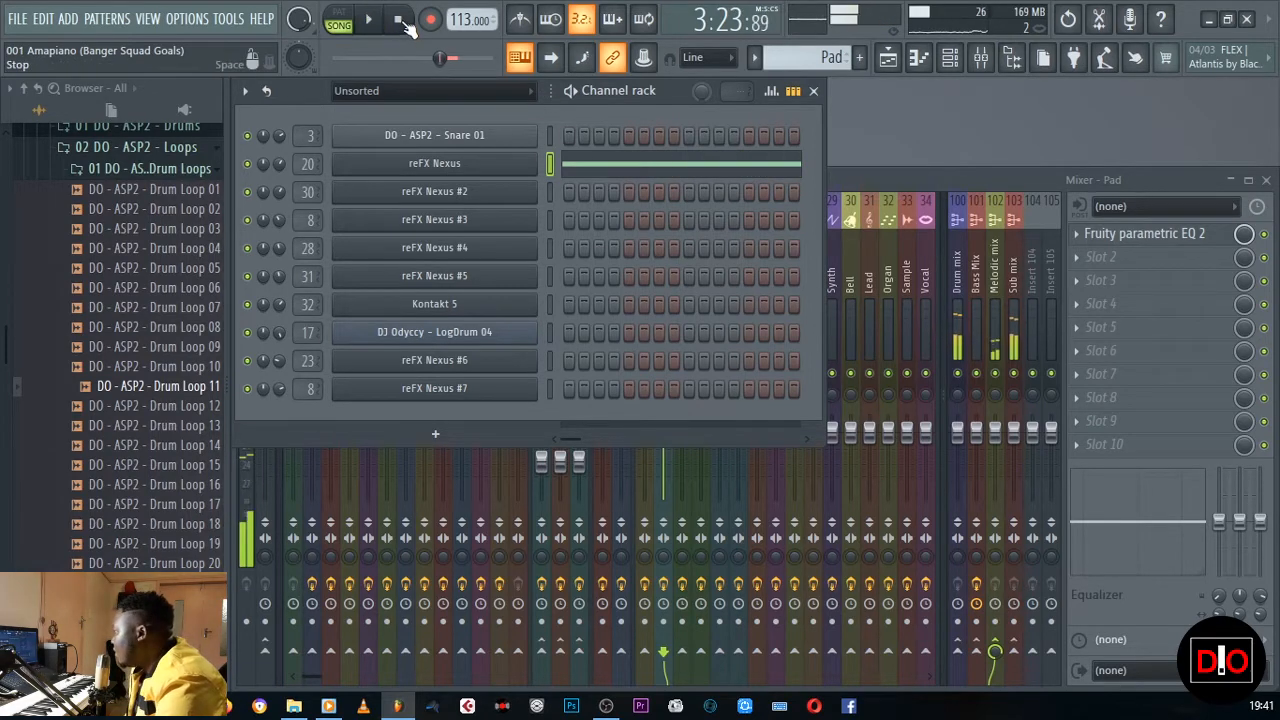
Step: Select the Bell pattern in the playlist, unmute the Bell track, and audition it with the drums and pad
{"action": "left_click", "coordinate": [888, 57]}
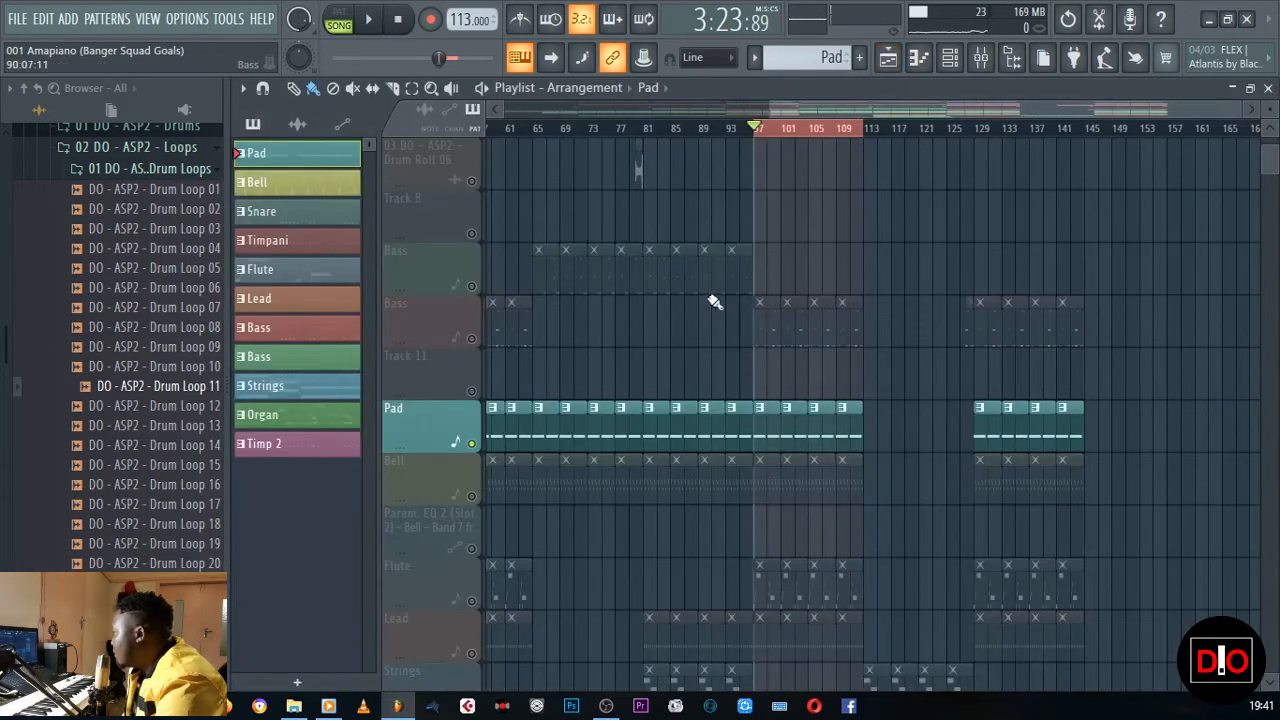
{"action": "left_click", "coordinate": [272, 183]}
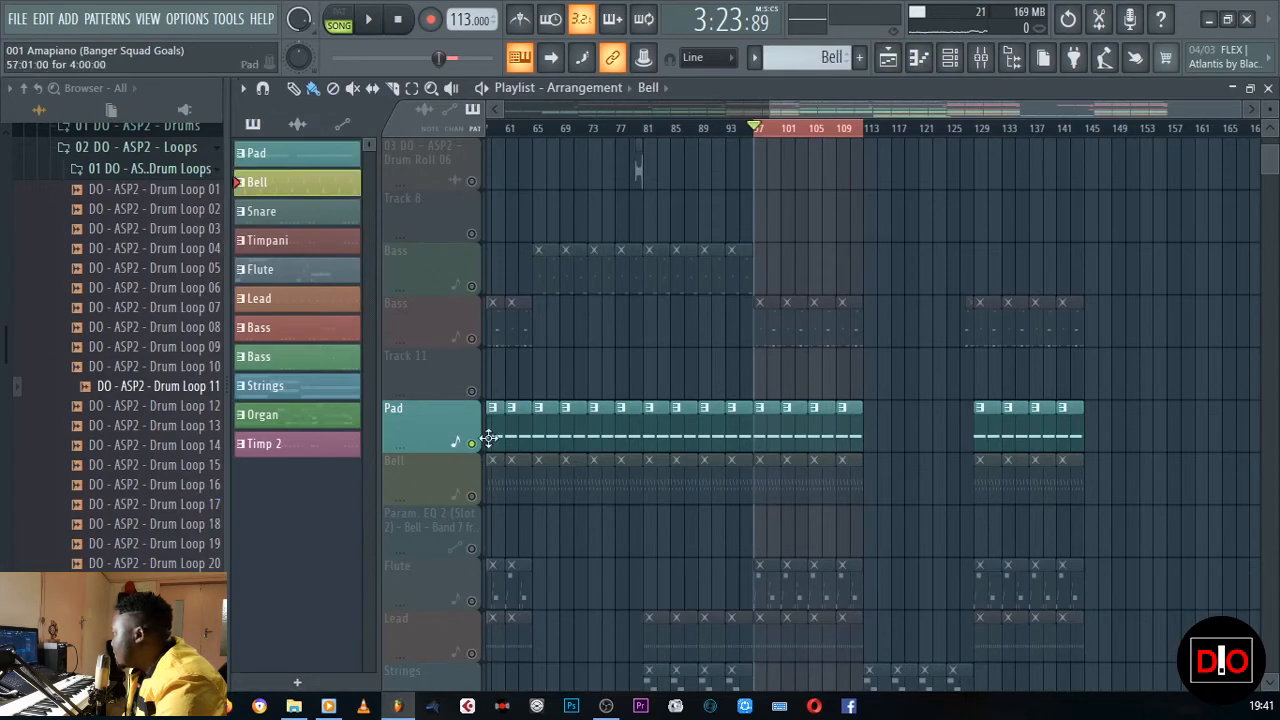
{"action": "left_click", "coordinate": [471, 494]}
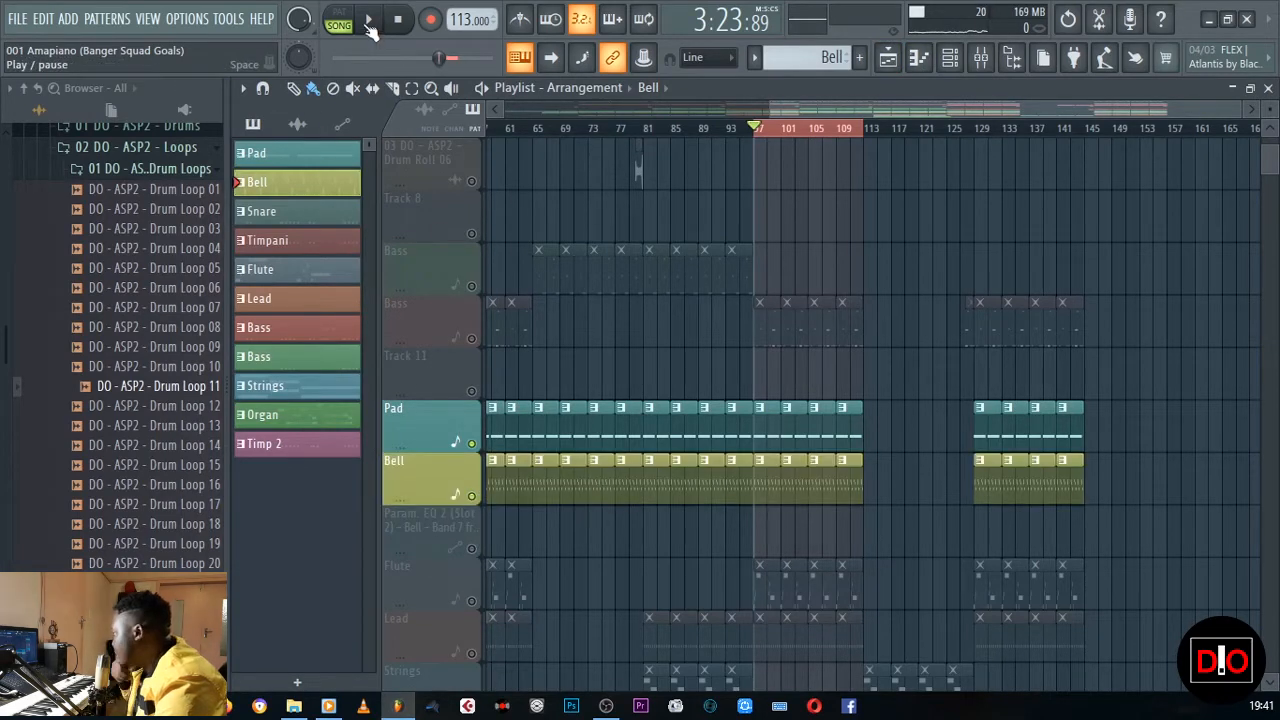
{"action": "left_click", "coordinate": [368, 24]}
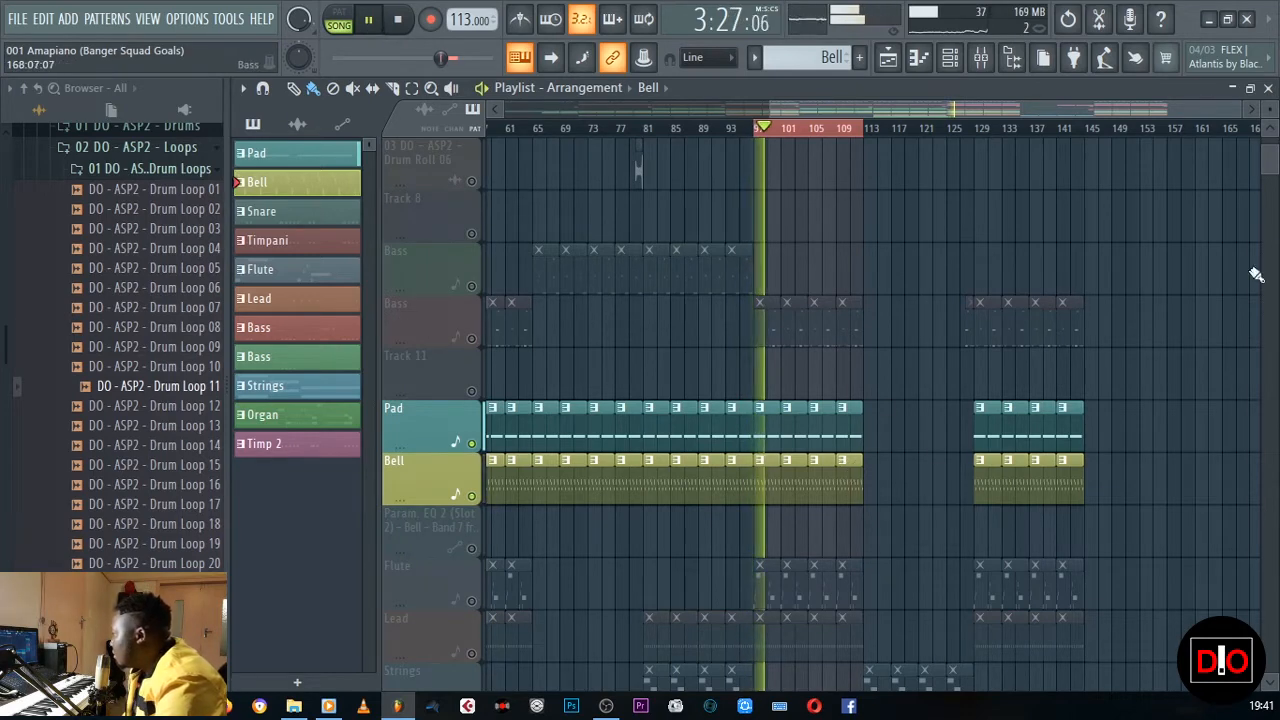
{"action": "left_click", "coordinate": [1268, 88]}
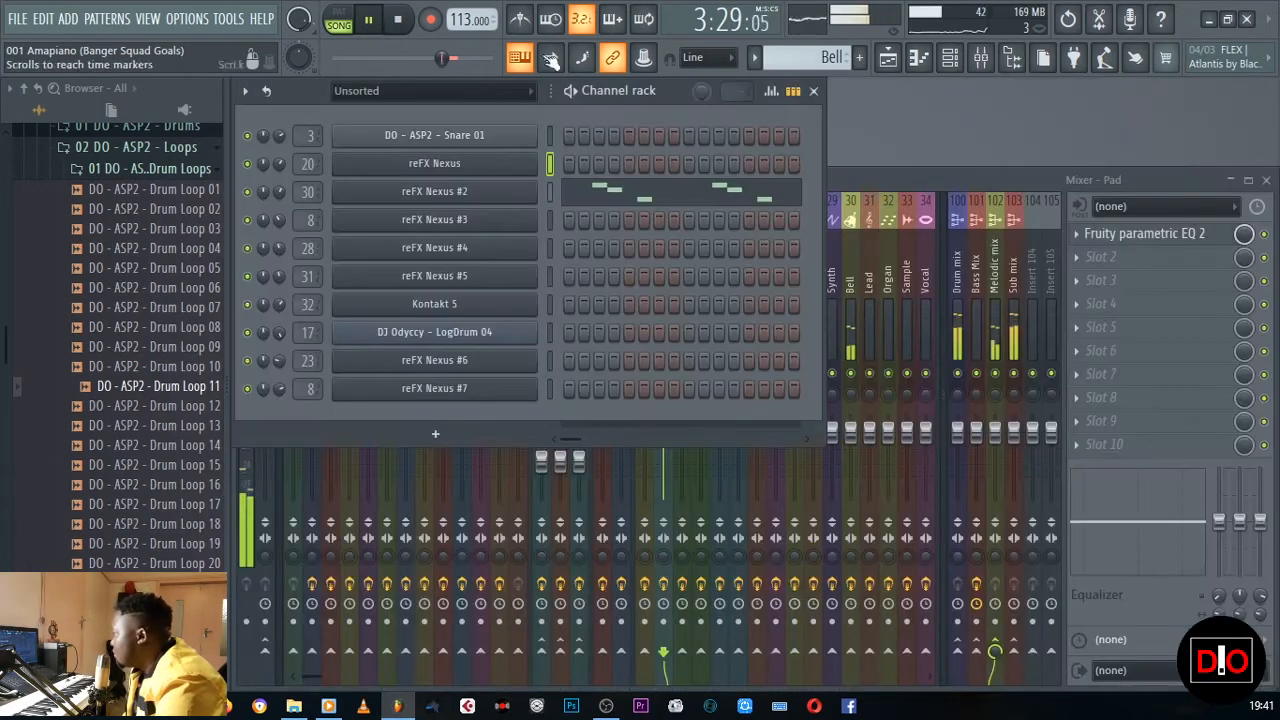
{"action": "key", "text": "space"}
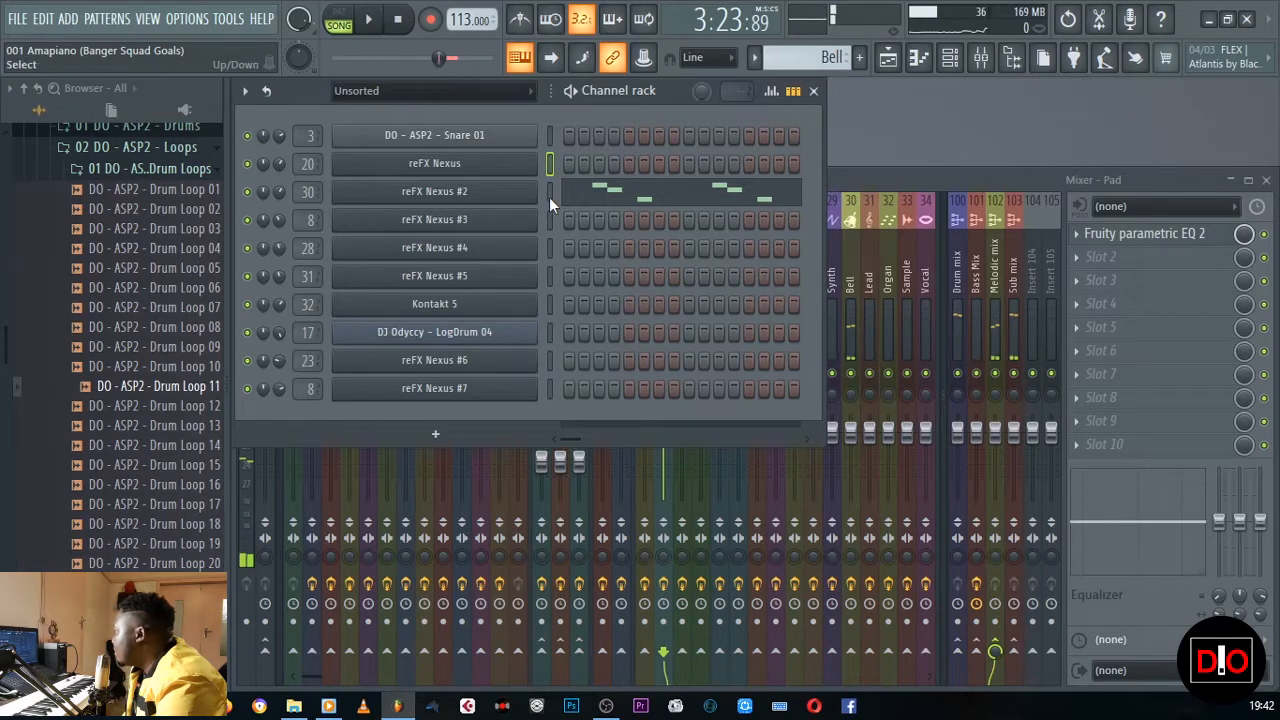
Step: Examine the Bell preset in reFX Nexus #2, and play the section while viewing its notes in the piano roll
{"action": "left_click", "coordinate": [513, 193]}
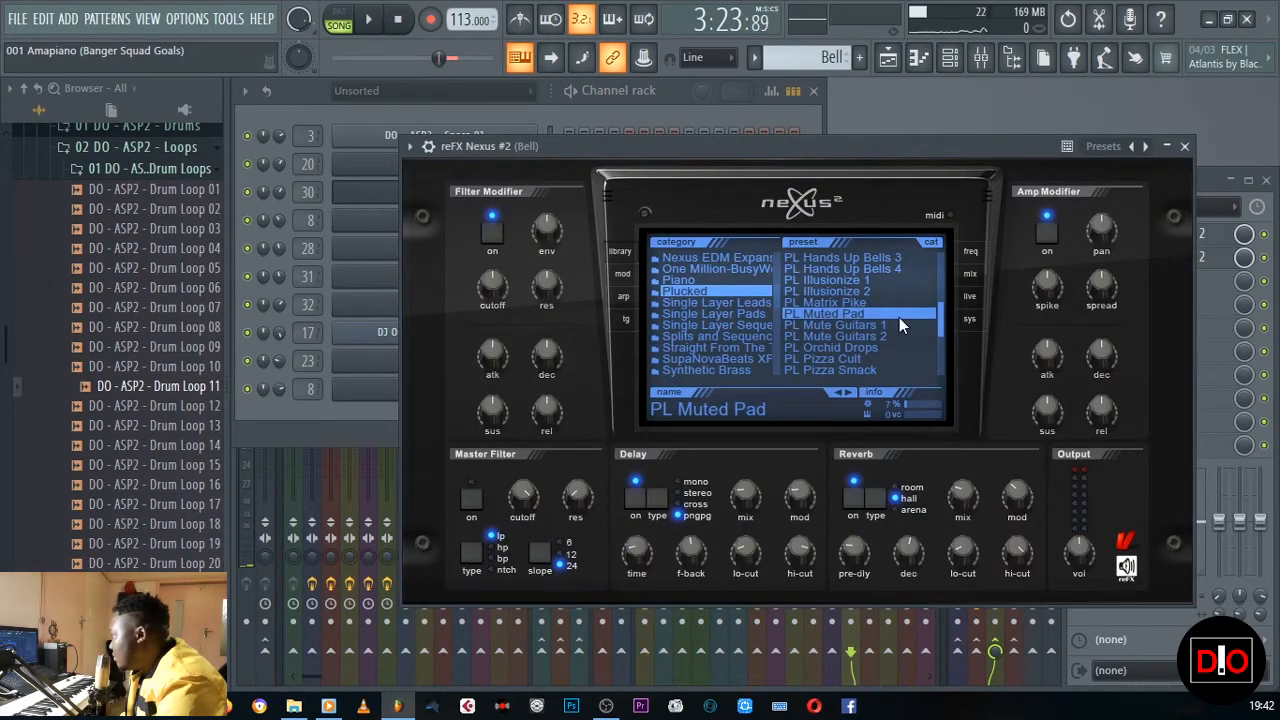
{"action": "left_click", "coordinate": [1185, 147]}
{"action": "left_click", "coordinate": [655, 189]}
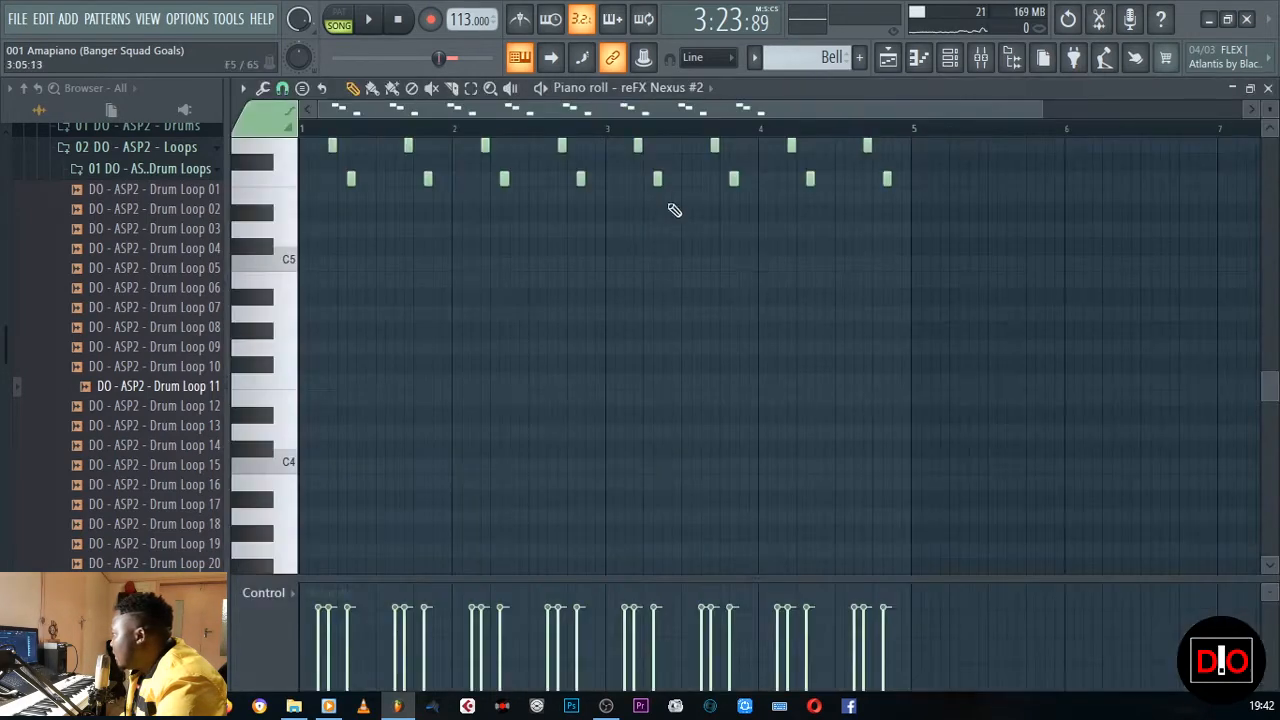
{"action": "scroll", "coordinate": [650, 229], "scroll_direction": "up", "scroll_amount": 2}
{"action": "left_click", "coordinate": [376, 22]}
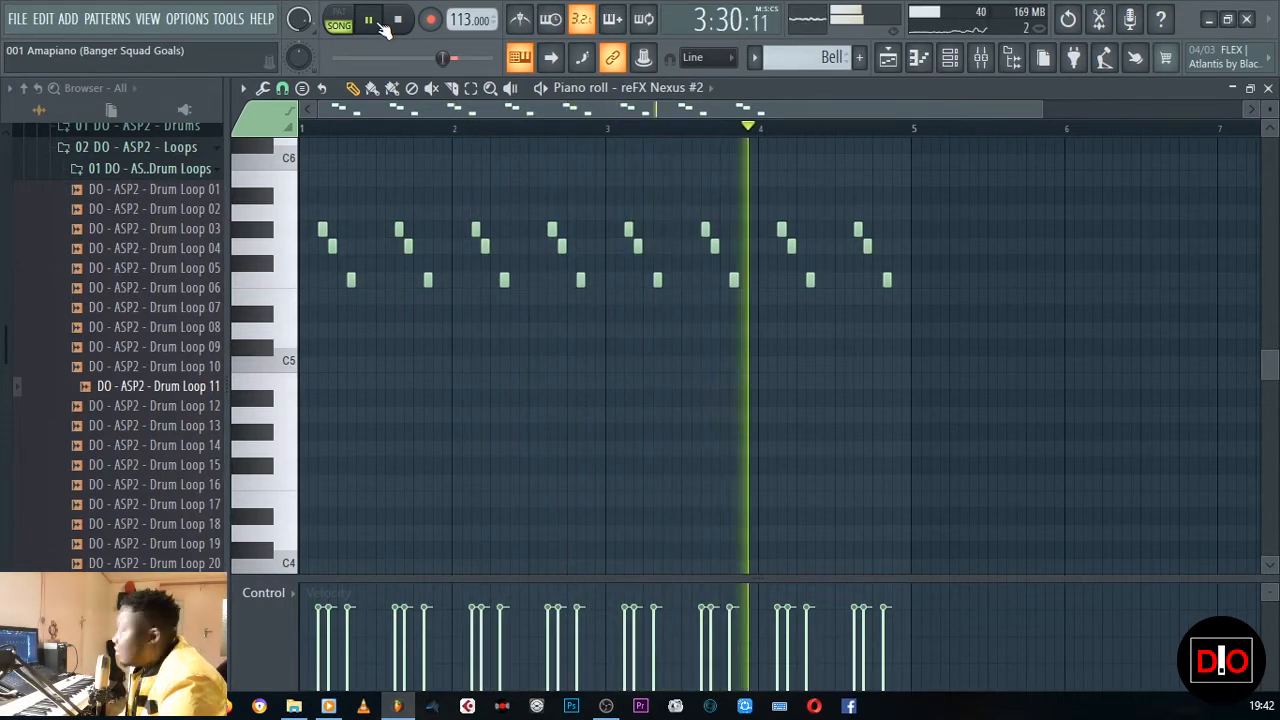
{"action": "key", "text": "space"}
{"action": "left_click", "coordinate": [1268, 88]}
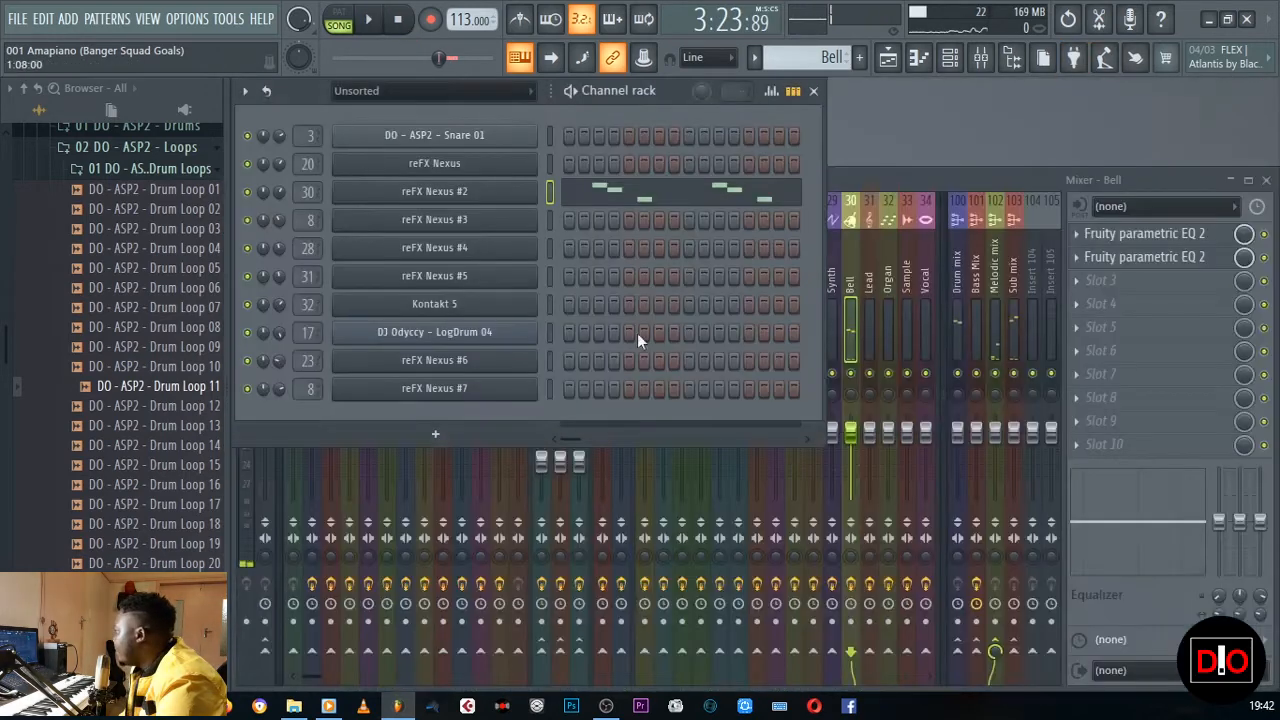
Step: Return to the playlist, select the Snare pattern, and unmute the red Bass track to play it with the other parts
{"action": "left_click", "coordinate": [888, 57]}
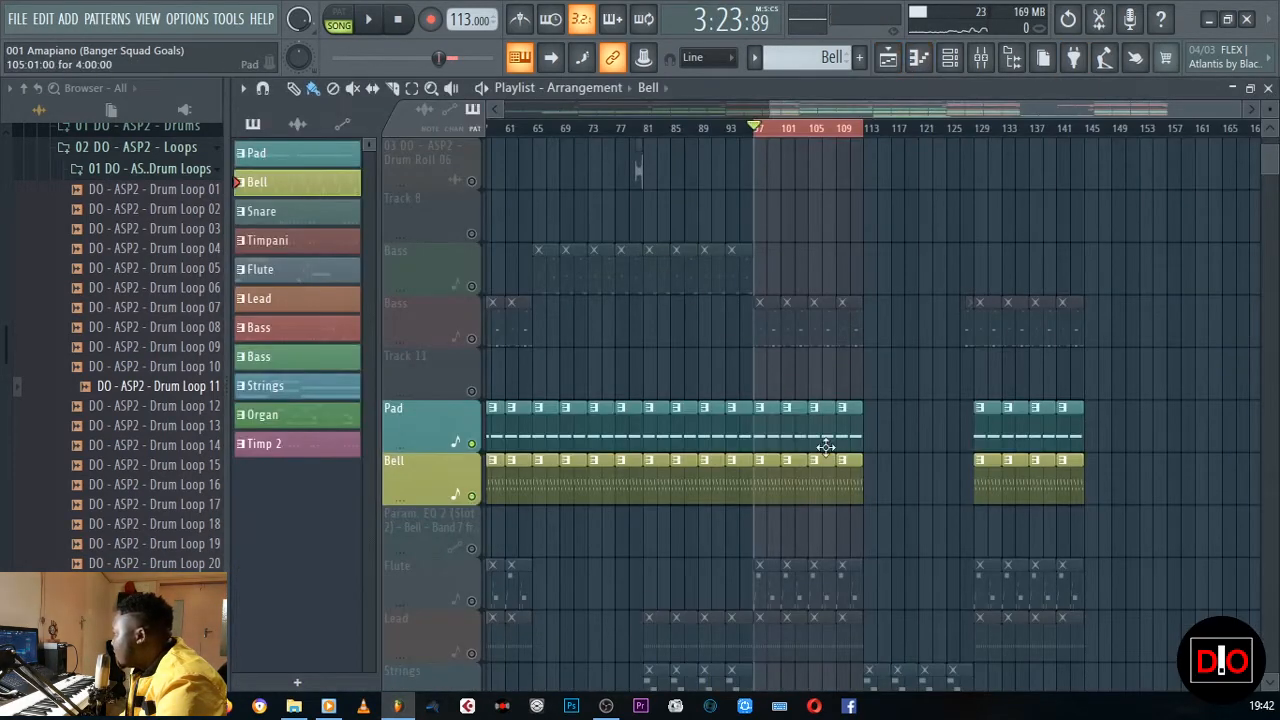
{"action": "scroll", "coordinate": [826, 446], "scroll_direction": "down", "scroll_amount": 2}
{"action": "left_click", "coordinate": [296, 213]}
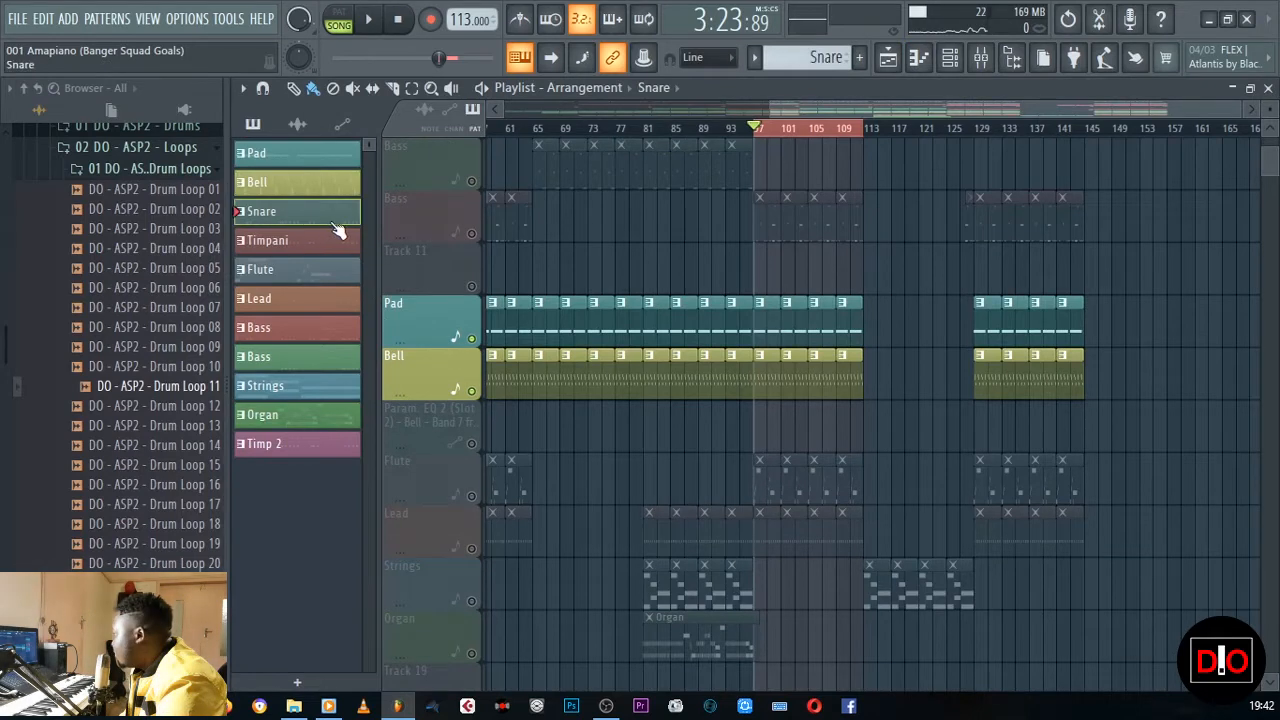
{"action": "left_click", "coordinate": [472, 235]}
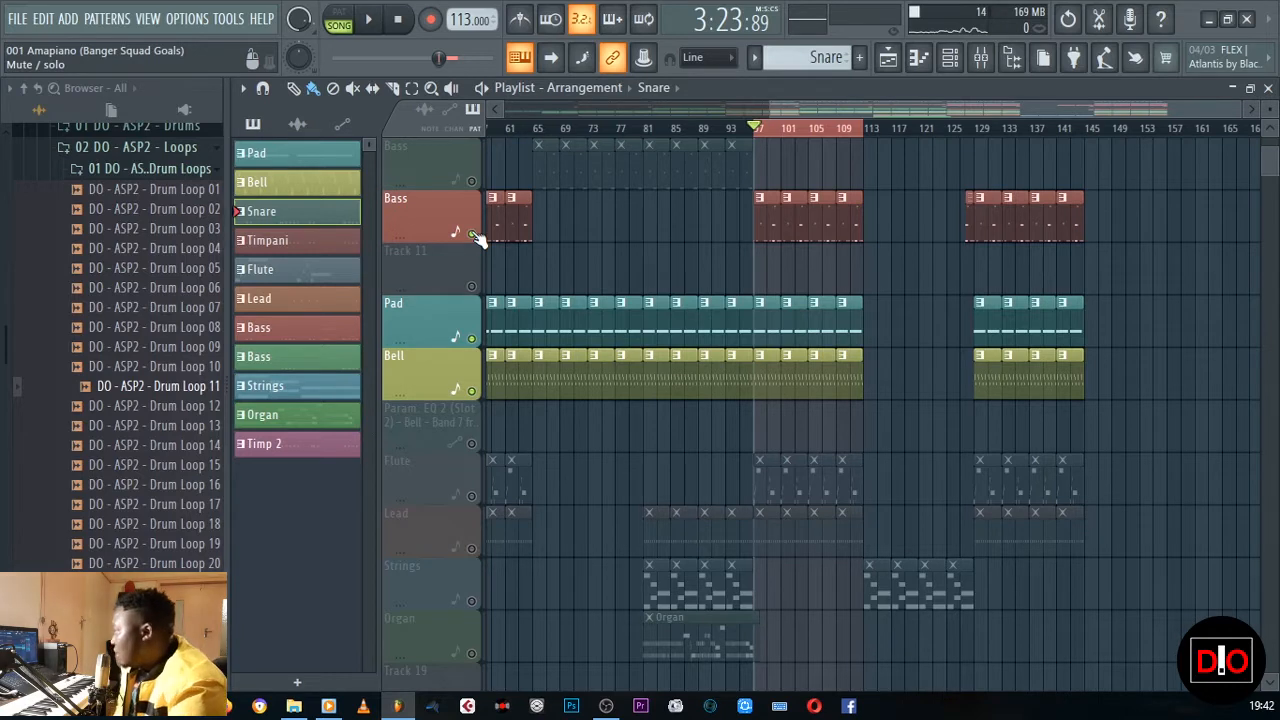
{"action": "left_click", "coordinate": [369, 19]}
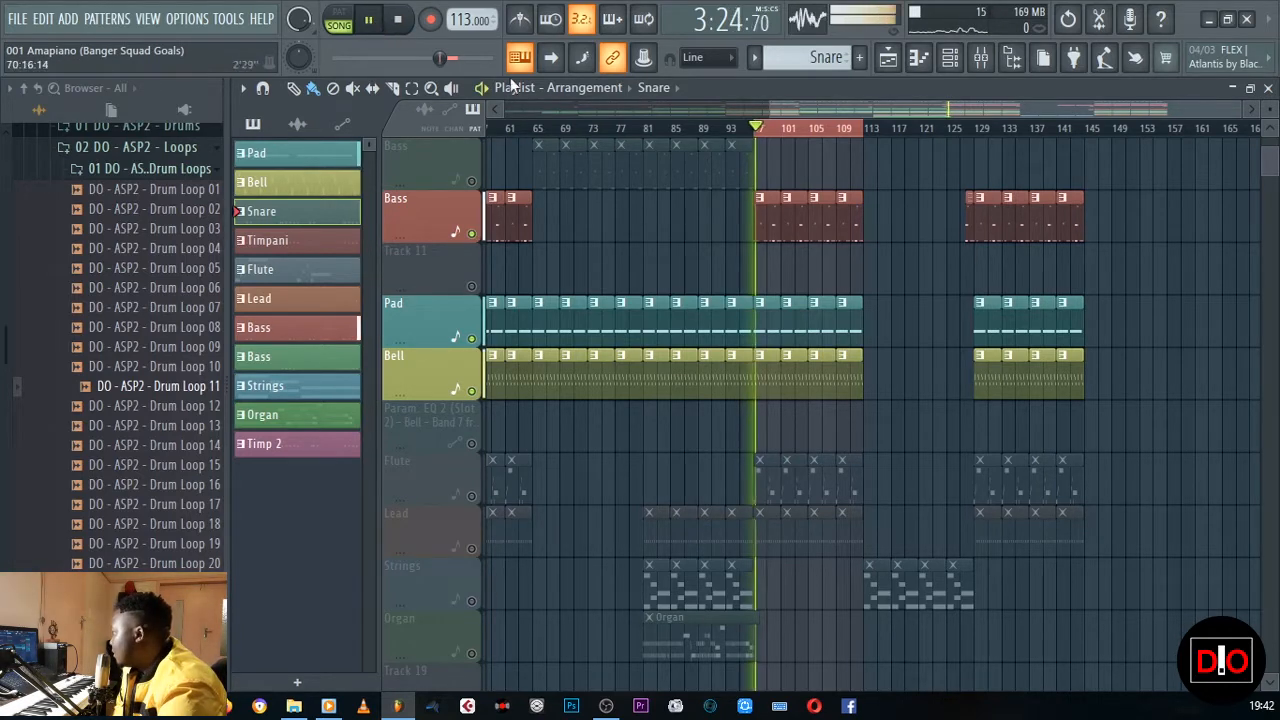
Step: Stop playback, mute the red Bass track, unmute the Snare track, and play the looped section with the snare
{"action": "left_click", "coordinate": [408, 26]}
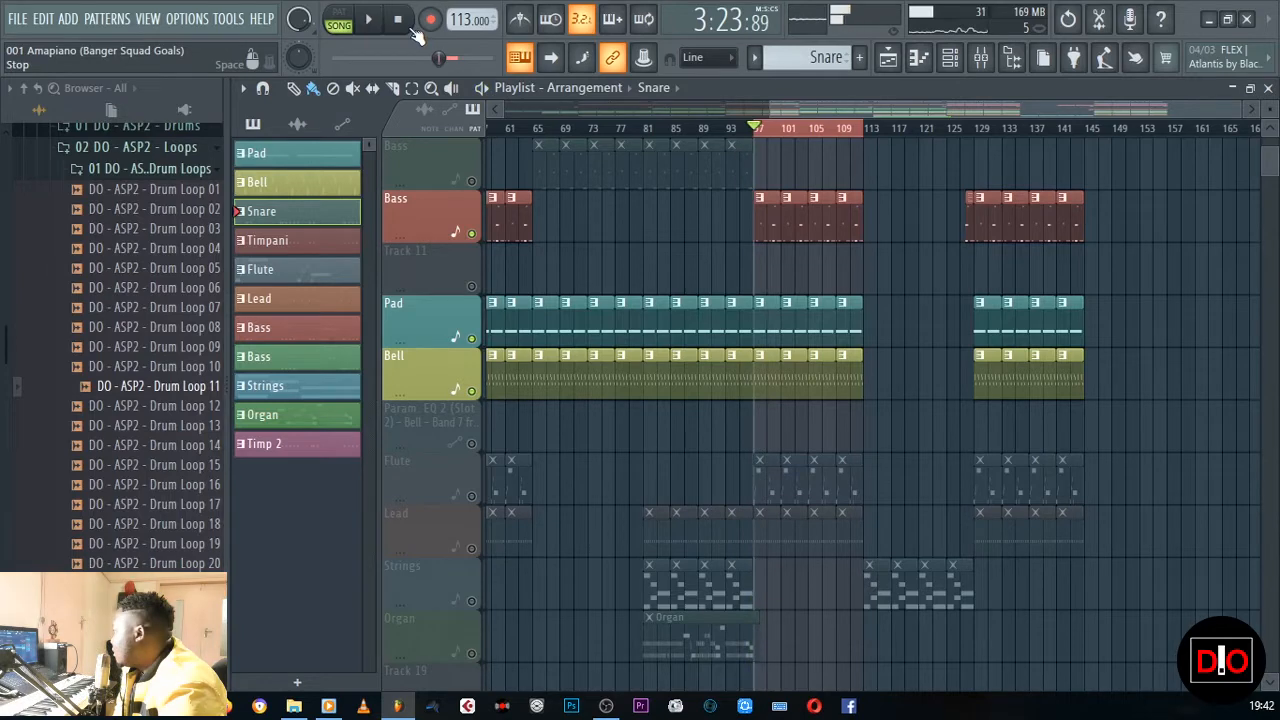
{"action": "left_click", "coordinate": [471, 233]}
{"action": "scroll", "coordinate": [560, 260], "scroll_direction": "up", "scroll_amount": 8}
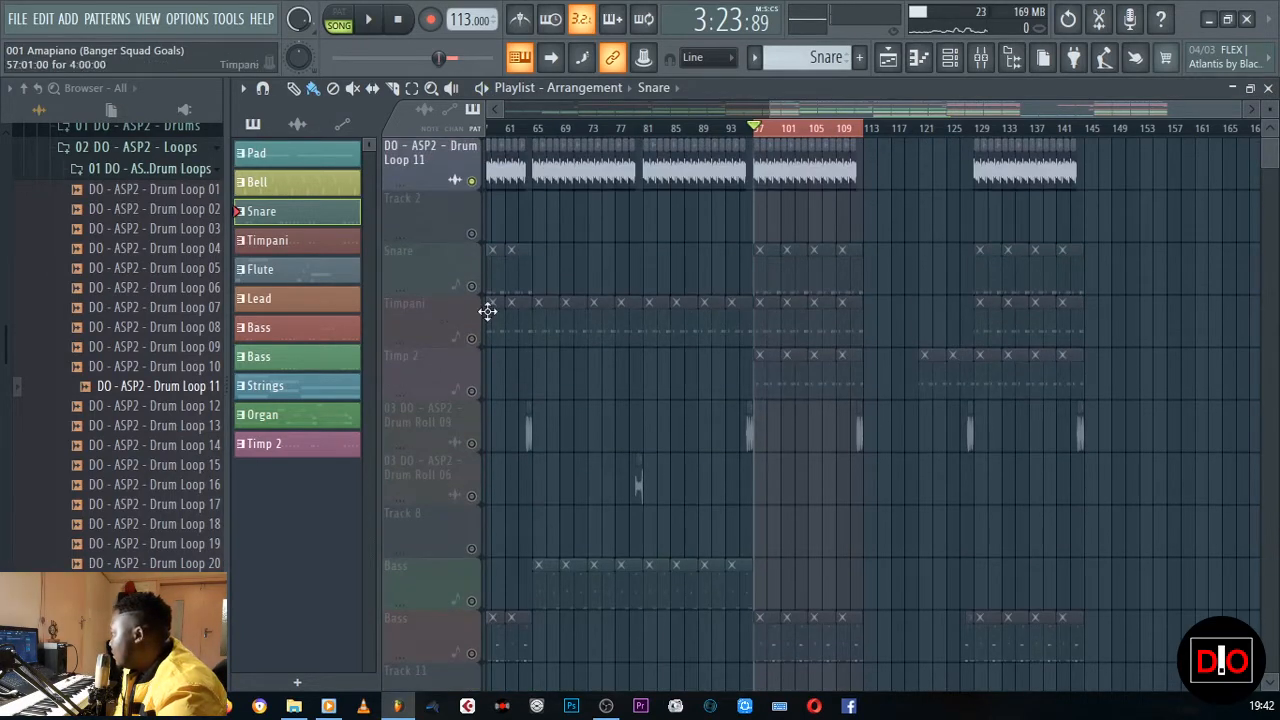
{"action": "left_click", "coordinate": [472, 286]}
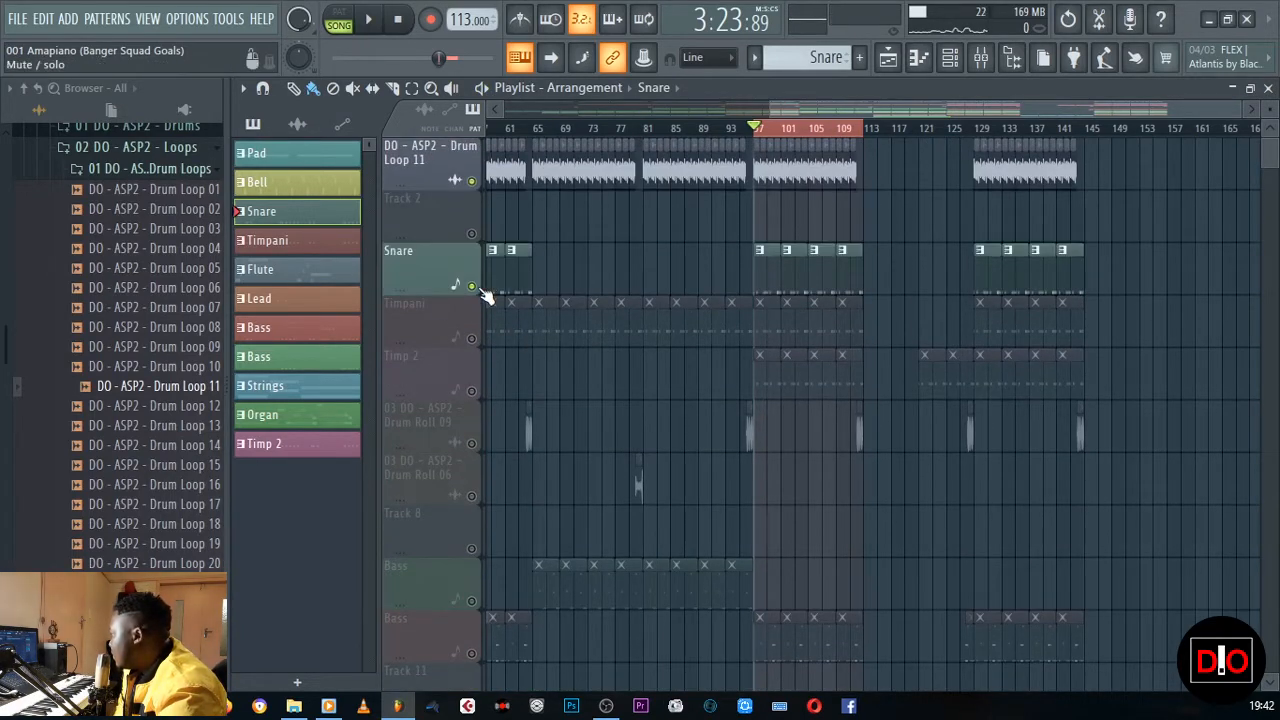
{"action": "left_click", "coordinate": [375, 20]}
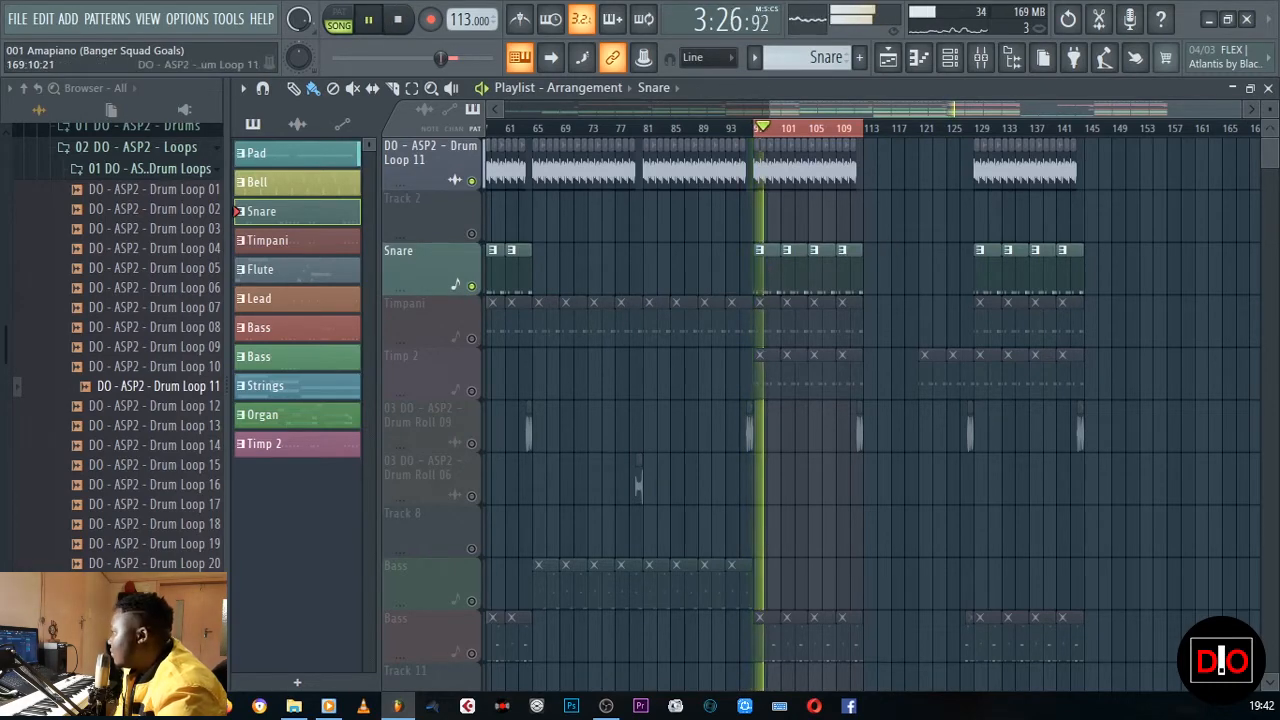
Step: Examine the DO - ASP2 - Snare 01 notes in the piano roll during playback, and stop and close it
{"action": "left_click", "coordinate": [1268, 89]}
{"action": "left_click", "coordinate": [684, 140]}
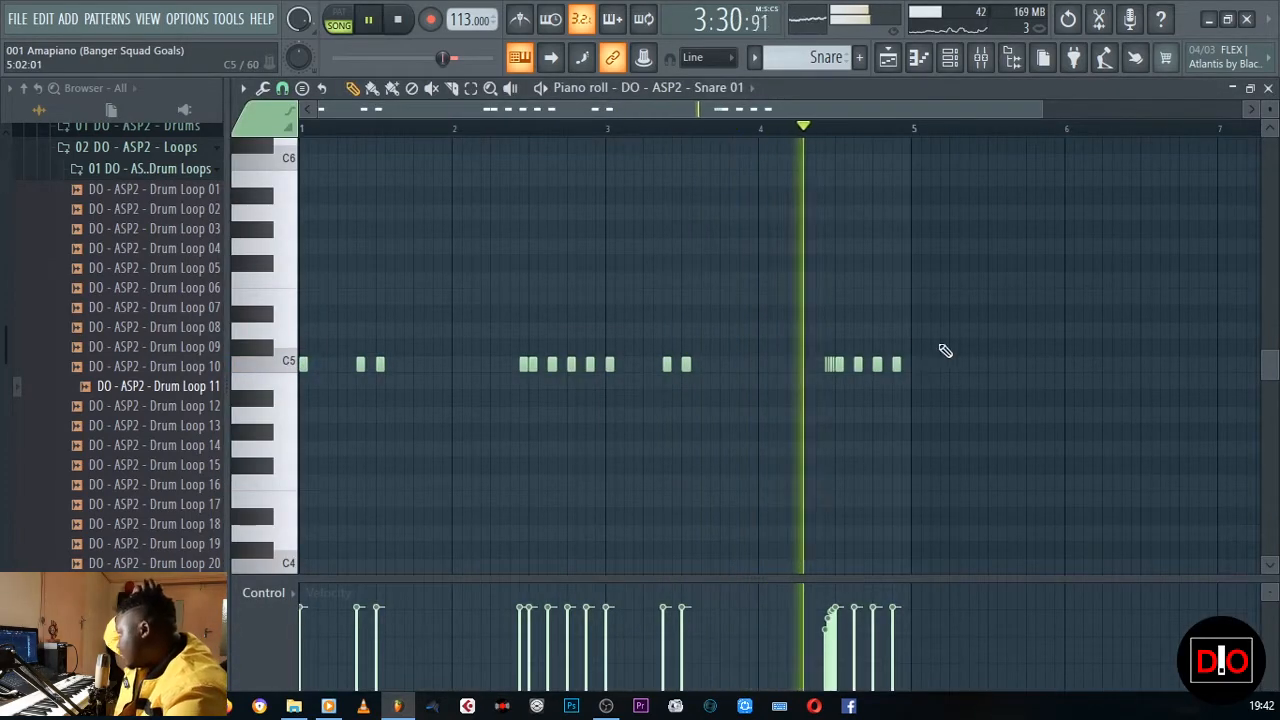
{"action": "left_click_drag", "start_coordinate": [1048, 117], "coordinate": [850, 127]}
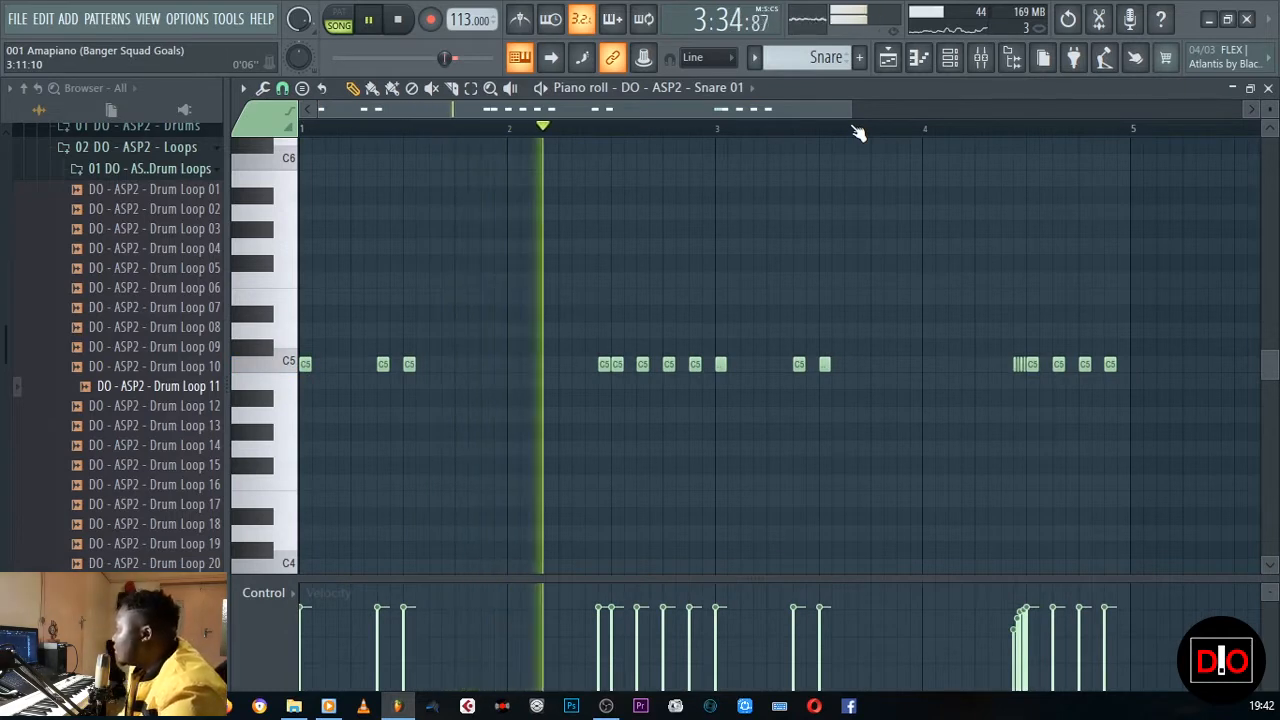
{"action": "left_click", "coordinate": [408, 27]}
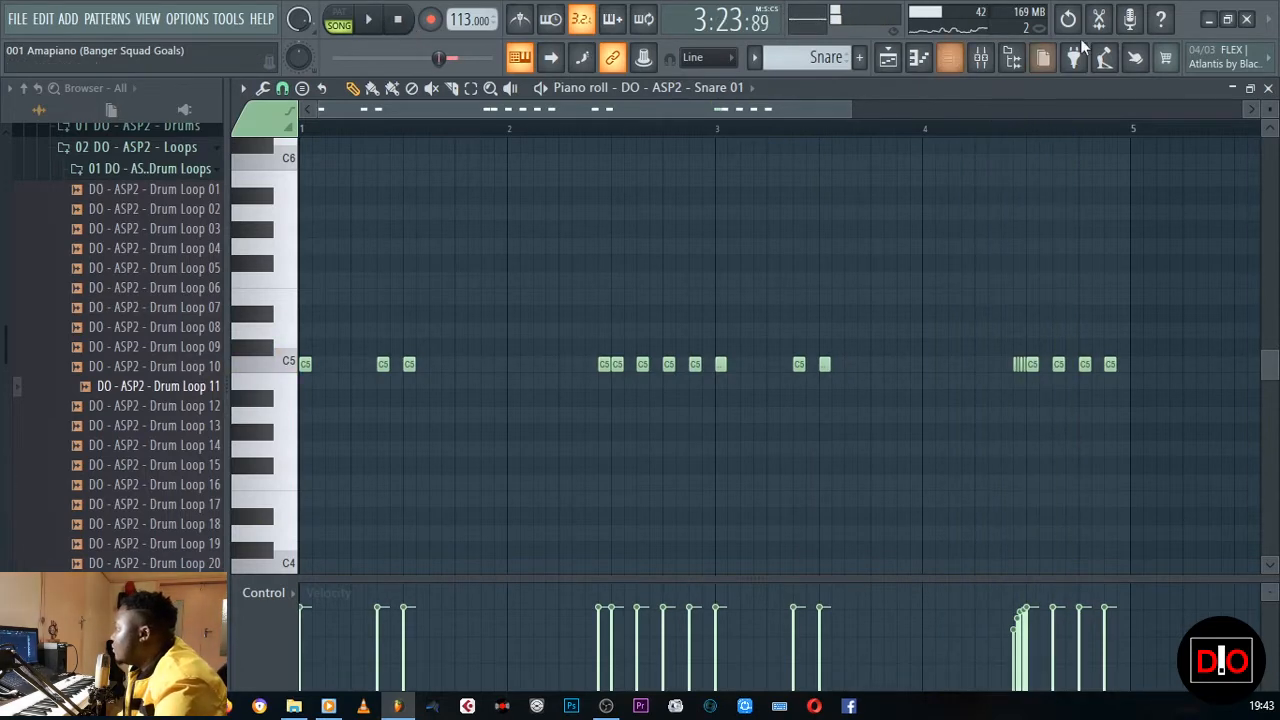
{"action": "left_click", "coordinate": [1269, 88]}
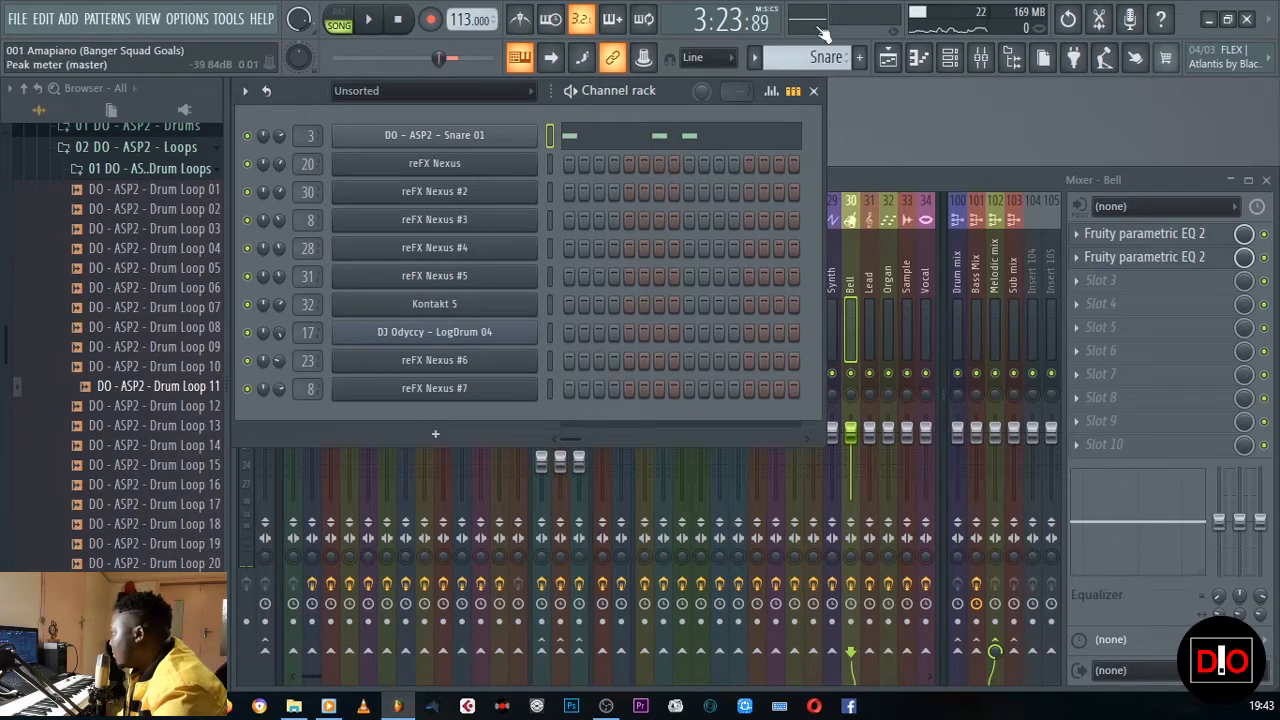
Step: Return to the playlist, select the Timpani pattern, and unmute the Timpani track
{"action": "left_click", "coordinate": [888, 57]}
{"action": "left_click", "coordinate": [290, 248]}
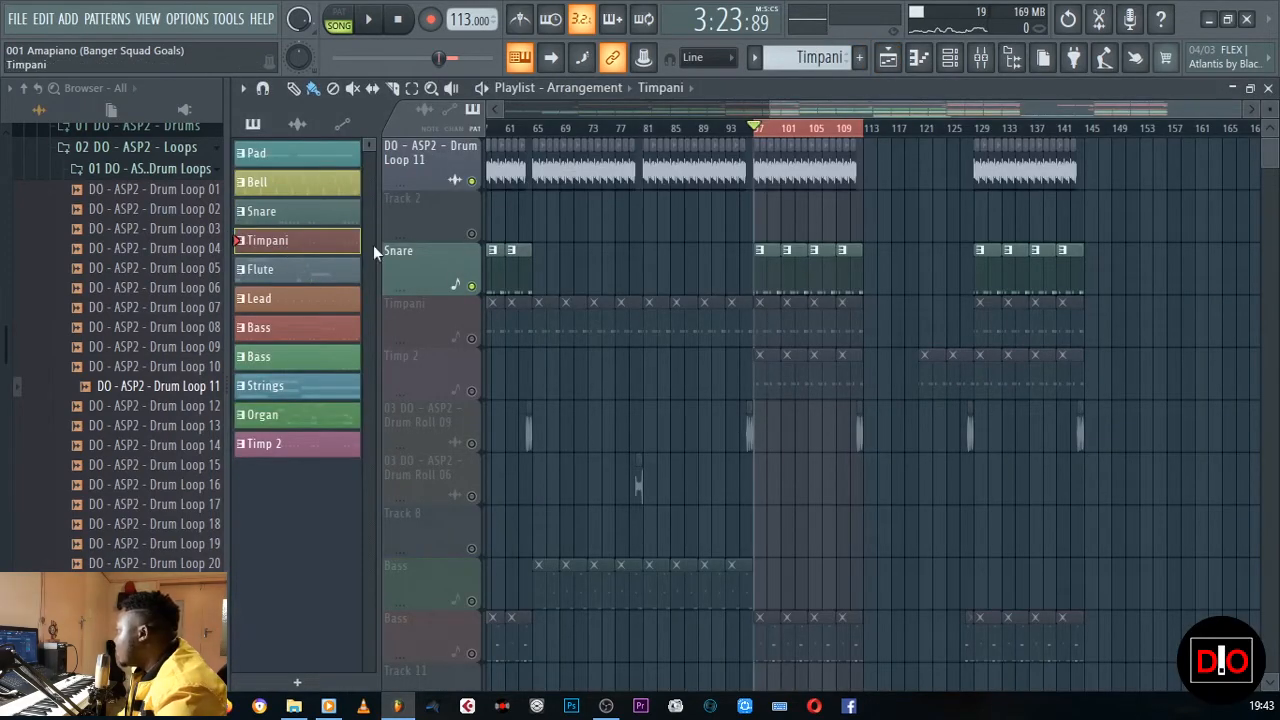
{"action": "left_click", "coordinate": [472, 338]}
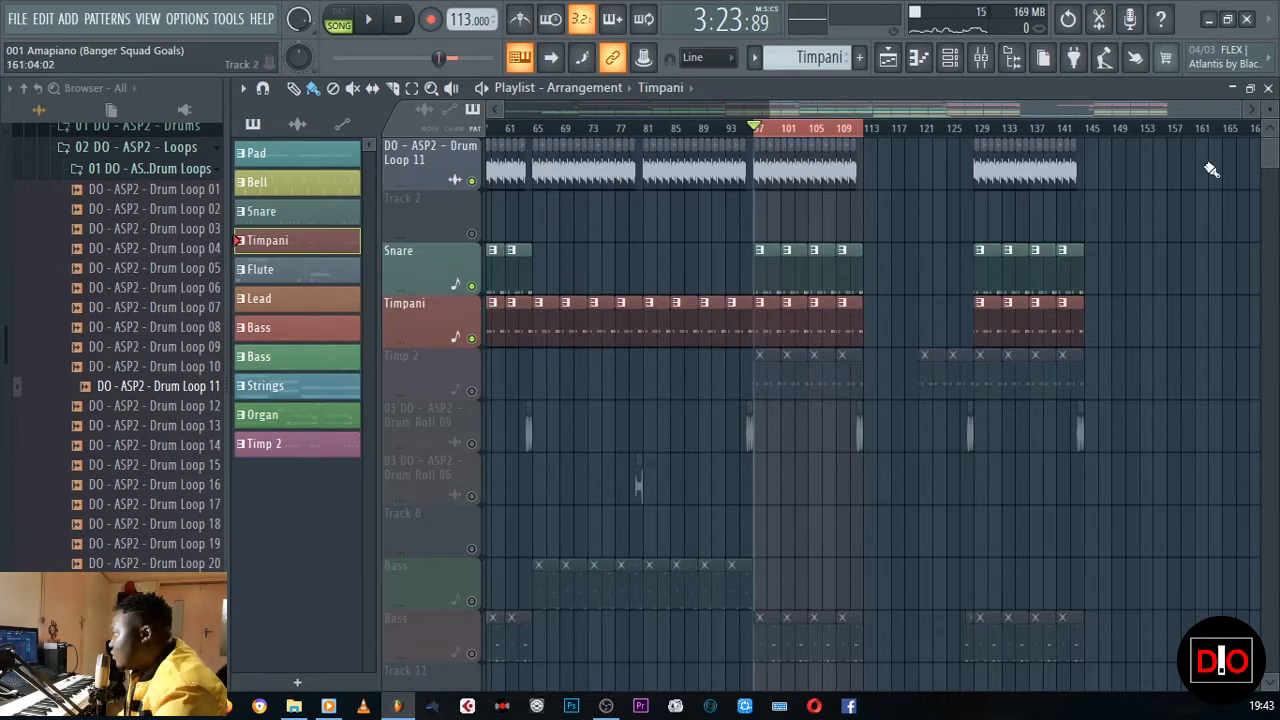
Step: Open the reFX Nexus #3 channel to examine the Timpani preset, and close the plugin
{"action": "left_click", "coordinate": [1268, 88]}
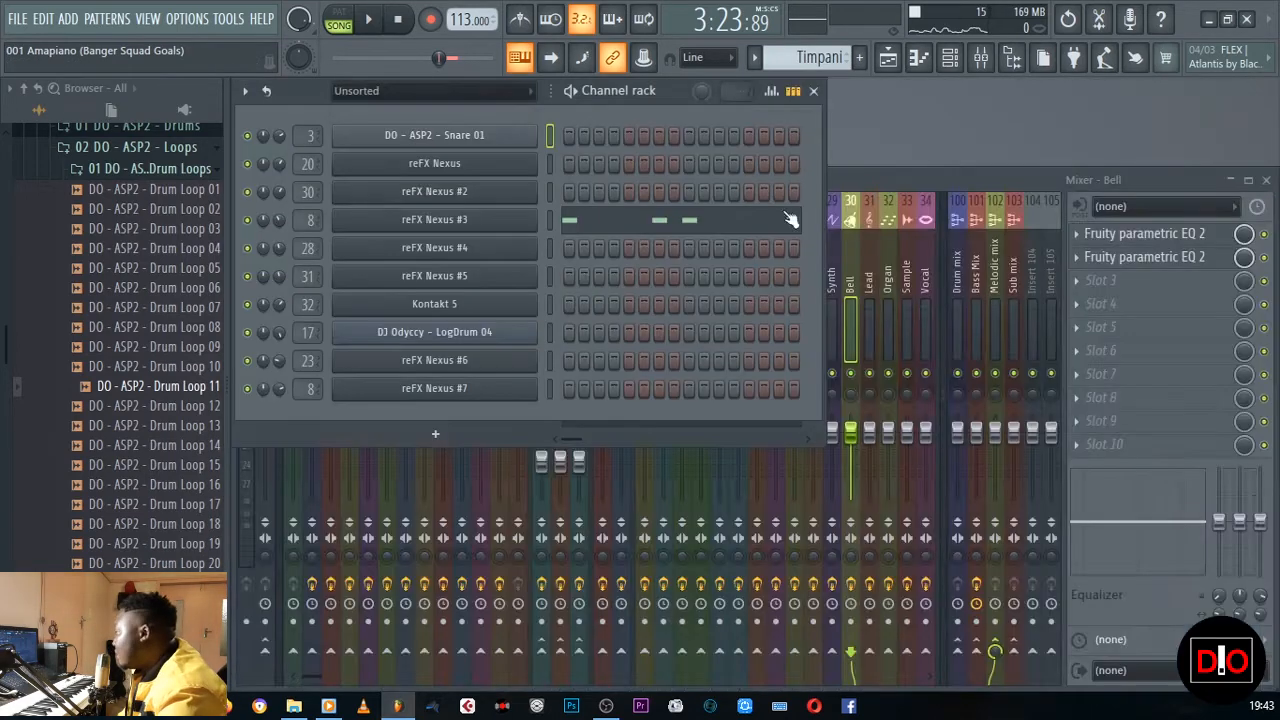
{"action": "left_click", "coordinate": [549, 220]}
{"action": "left_click", "coordinate": [481, 222]}
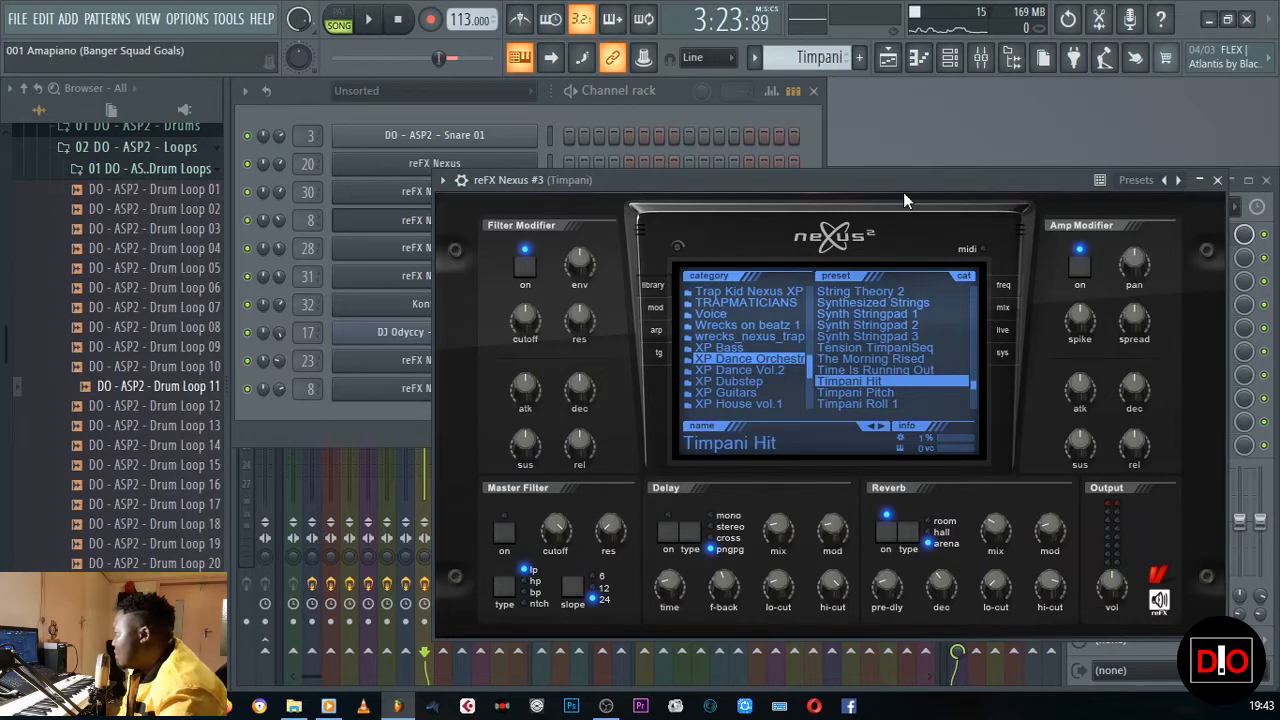
{"action": "left_click_drag", "start_coordinate": [869, 178], "coordinate": [702, 189]}
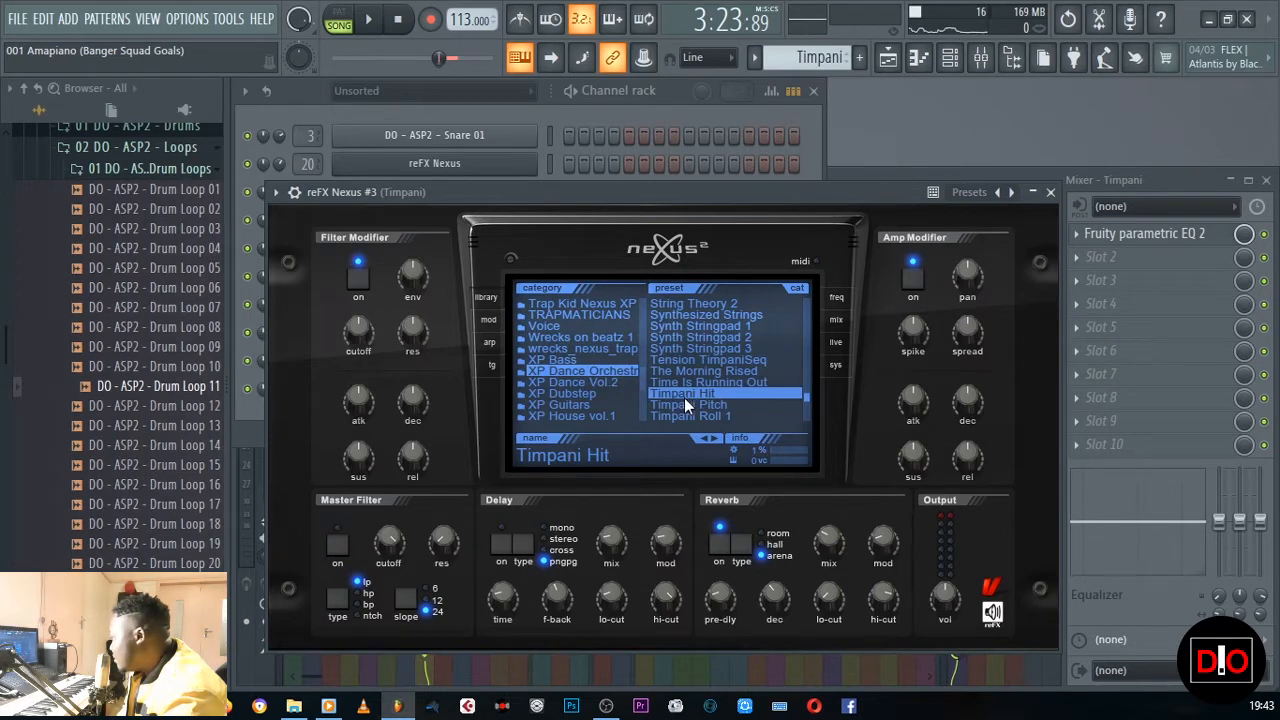
{"action": "left_click", "coordinate": [1050, 193]}
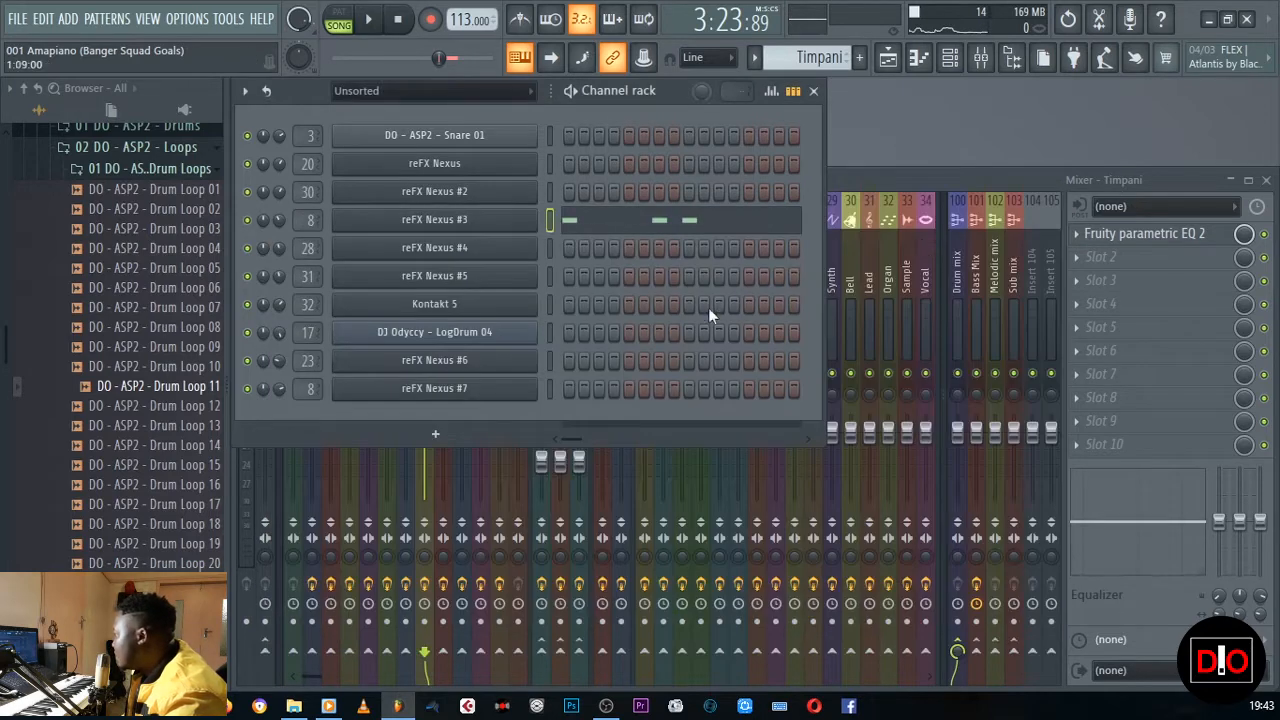
Step: Examine the pitch of the Timpani notes in the reFX Nexus #3 piano roll, and return to the playlist
{"action": "left_click", "coordinate": [705, 233]}
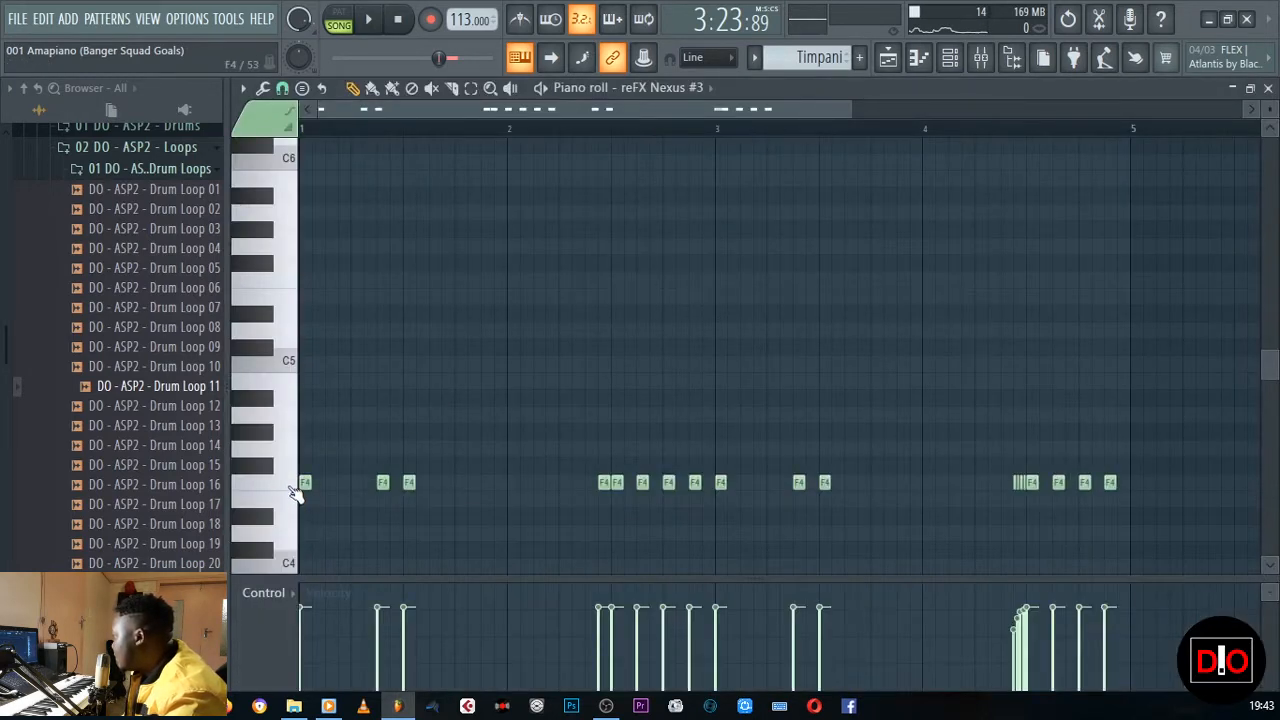
{"action": "scroll", "coordinate": [535, 377], "scroll_direction": "down", "scroll_amount": 3}
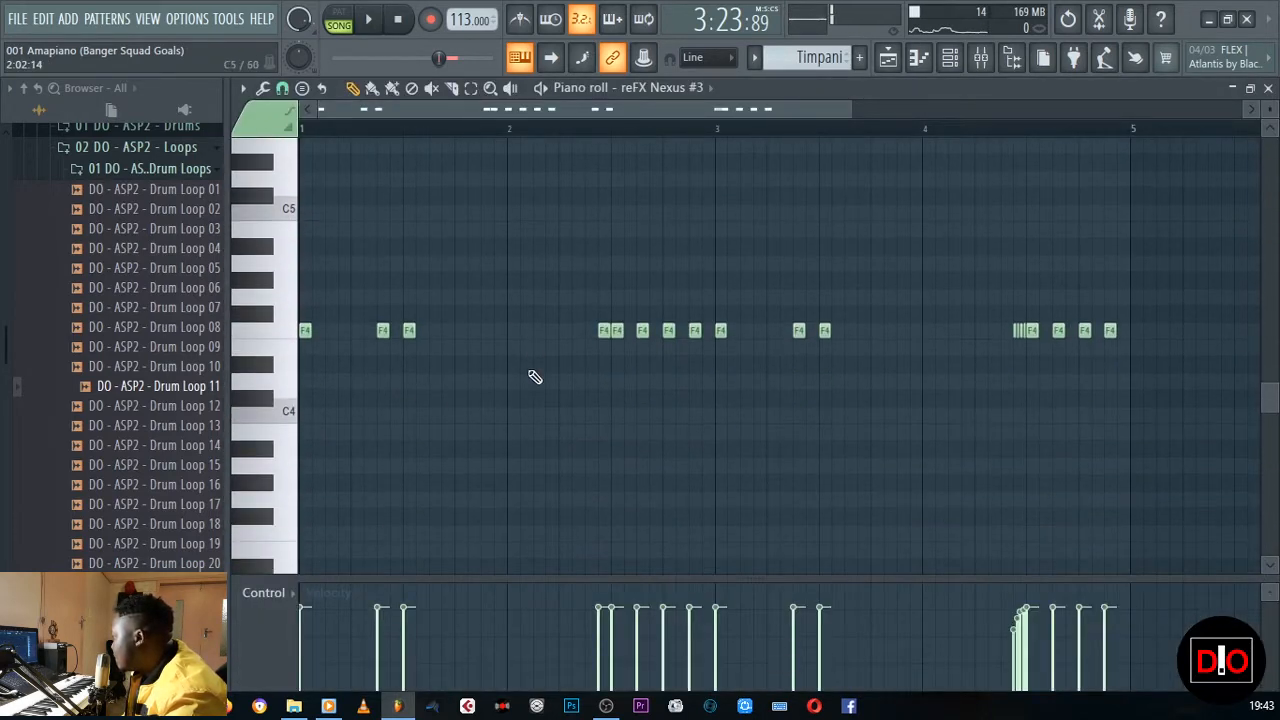
{"action": "left_click", "coordinate": [1268, 89]}
{"action": "left_click", "coordinate": [887, 57]}
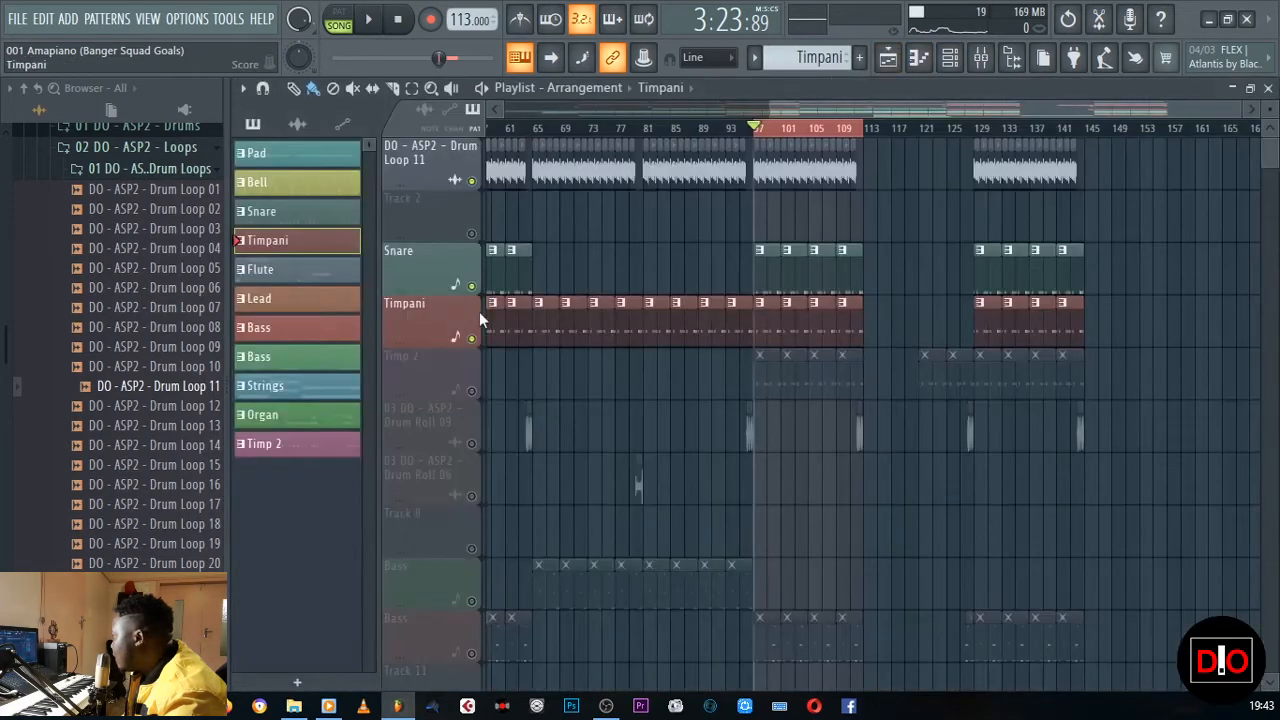
Step: View the Timpani notes in the piano roll again, close it, and play the looped section with the timpani
{"action": "left_click", "coordinate": [1268, 88]}
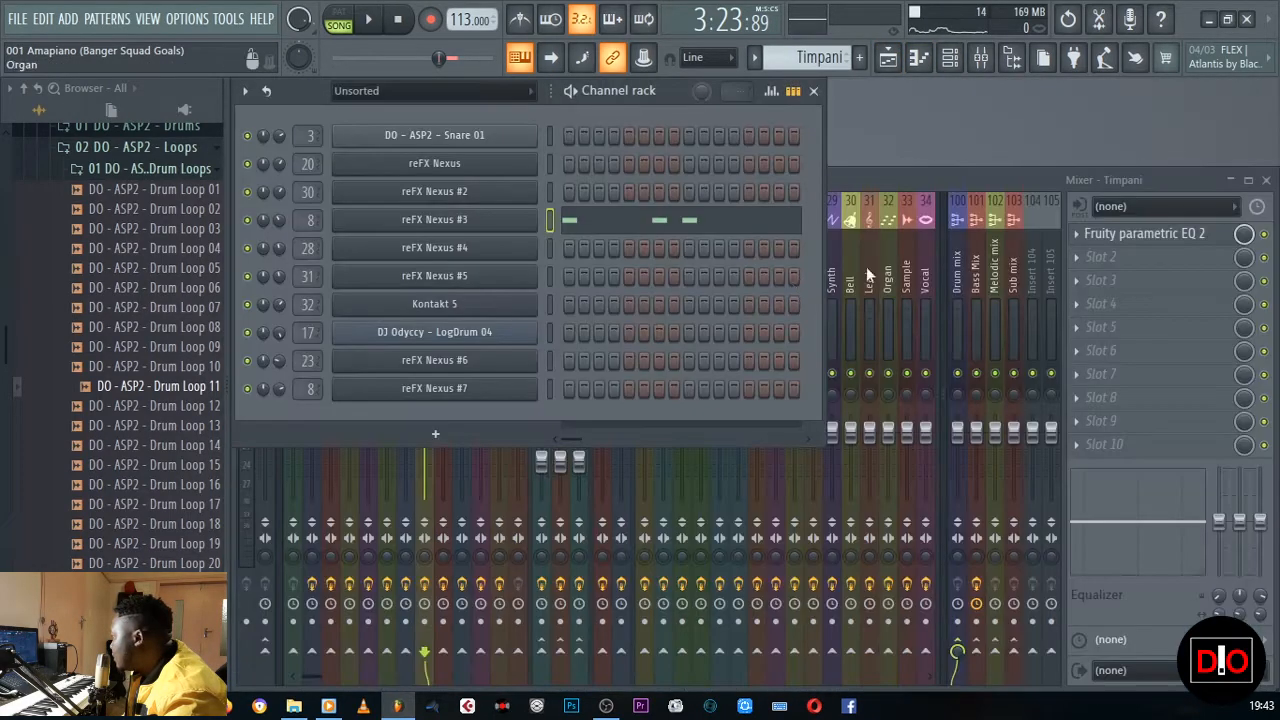
{"action": "left_click", "coordinate": [730, 226]}
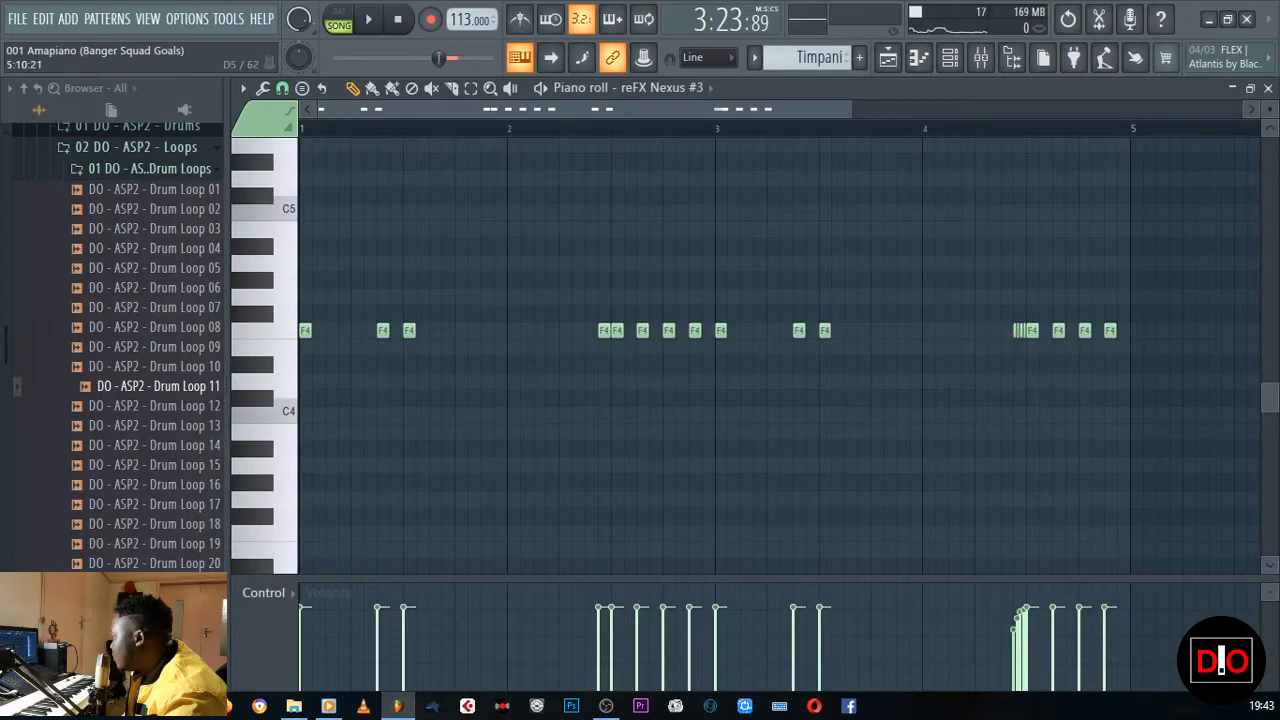
{"action": "left_click", "coordinate": [1268, 88]}
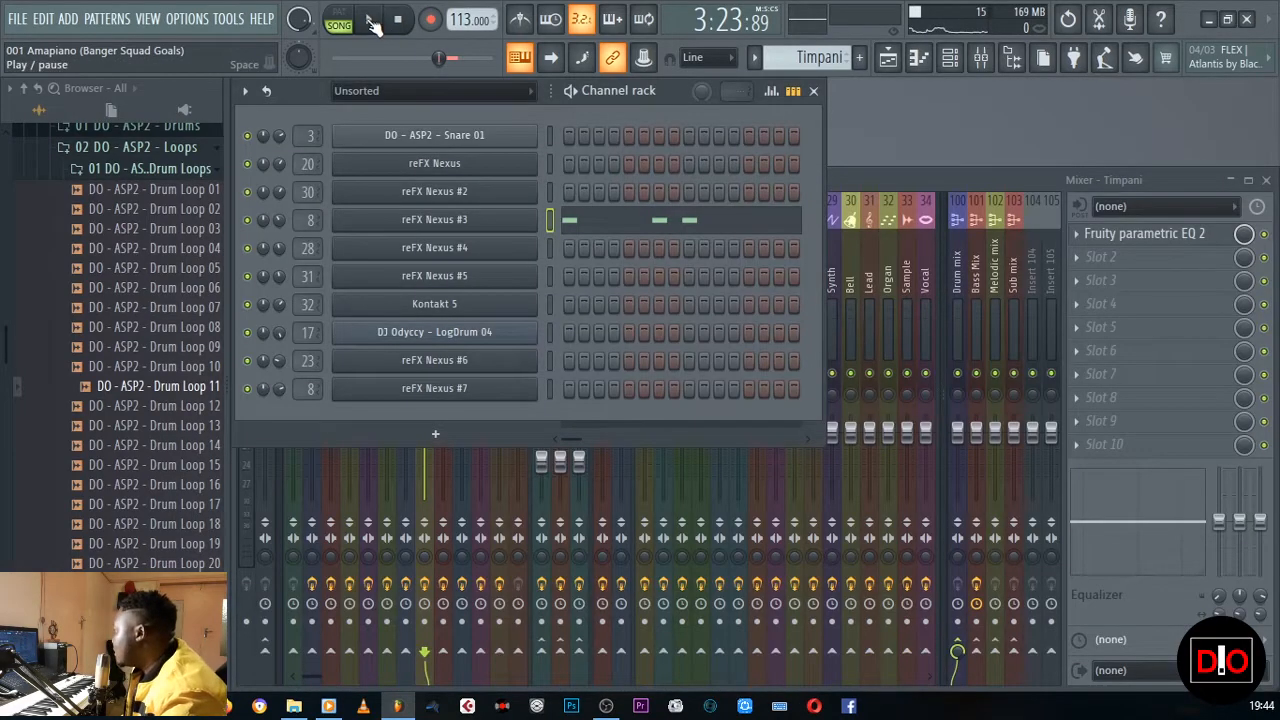
{"action": "left_click", "coordinate": [372, 24]}
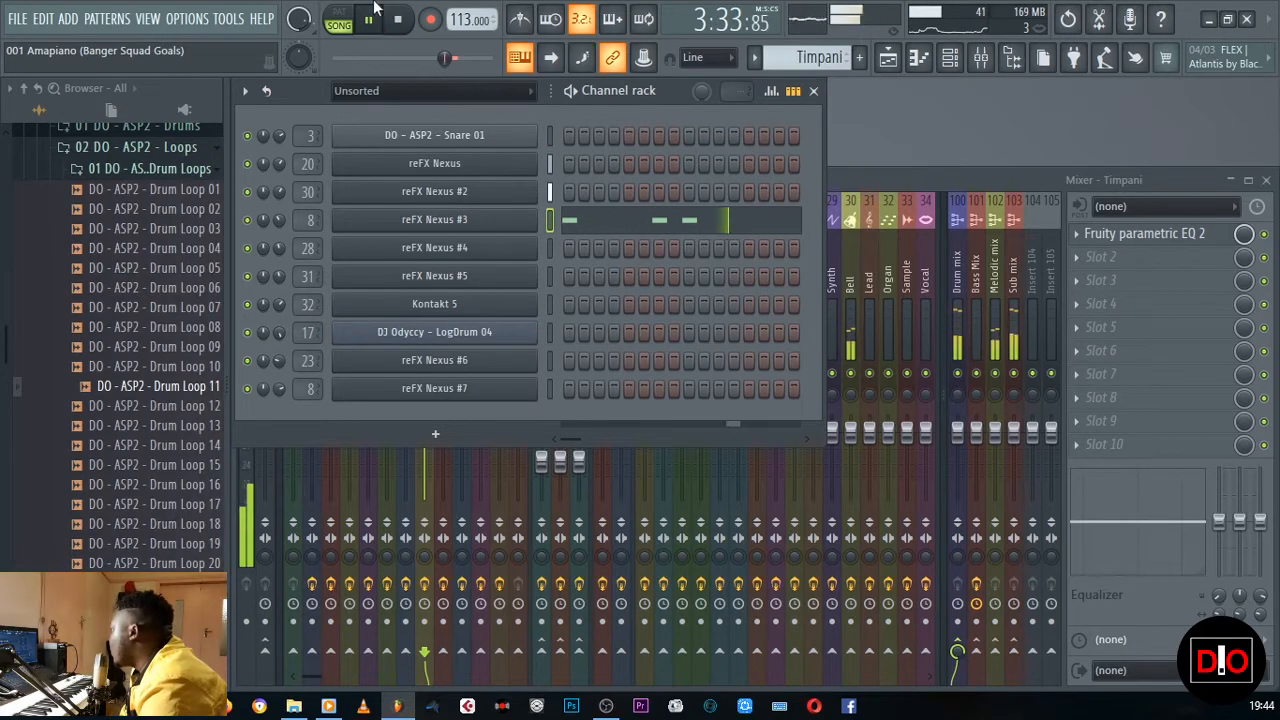
{"action": "key", "text": "space"}
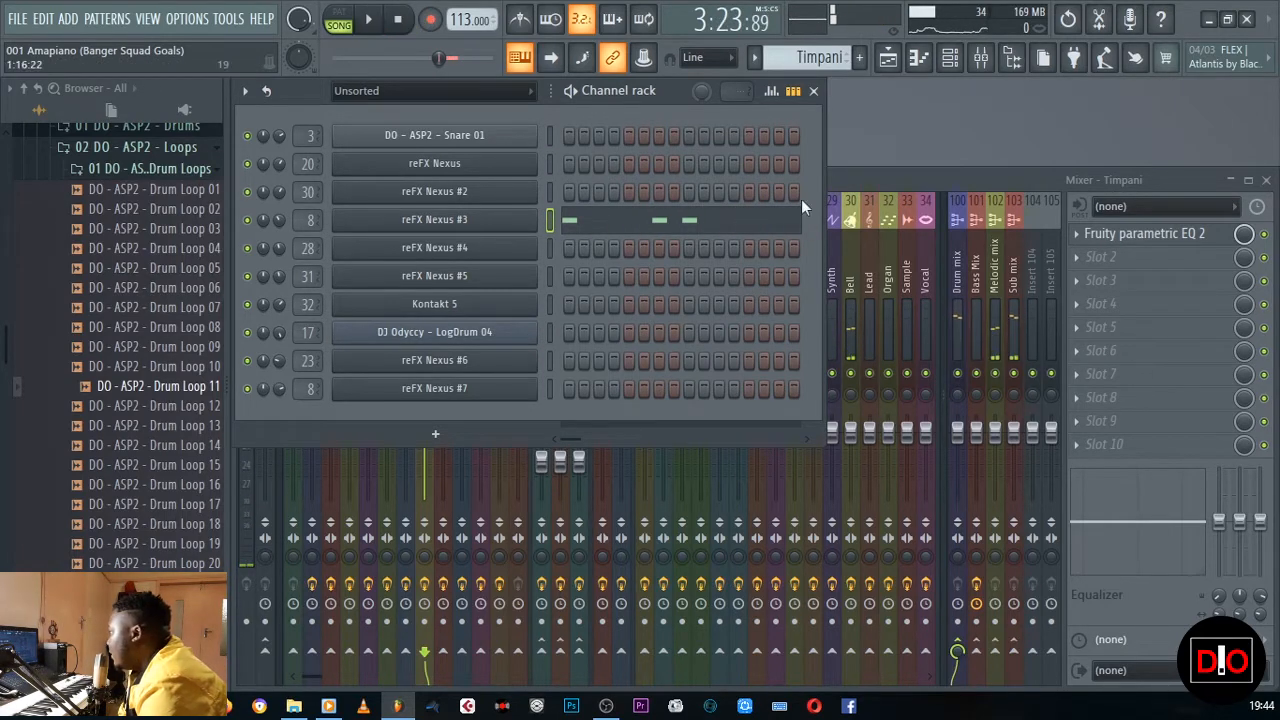
Step: Return to the playlist, look over the muted tracks, and save the project
{"action": "left_click", "coordinate": [890, 58]}
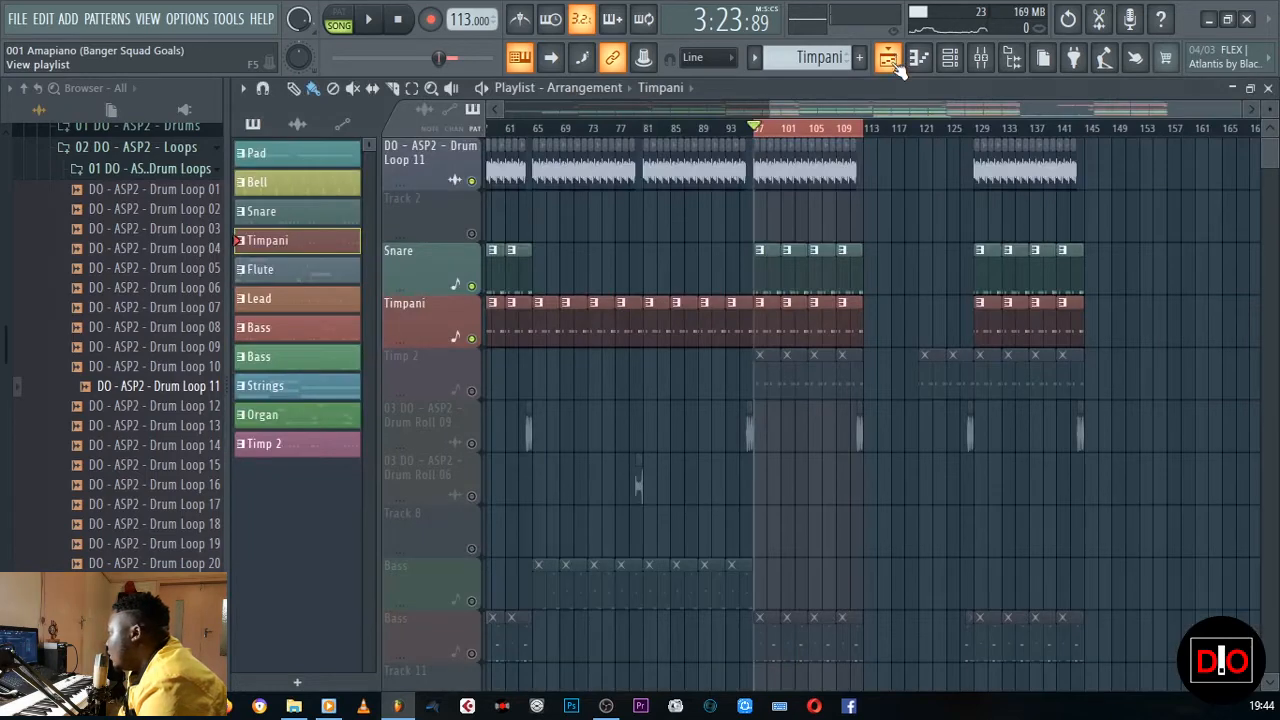
{"action": "scroll", "coordinate": [897, 349], "scroll_direction": "down", "scroll_amount": 6}
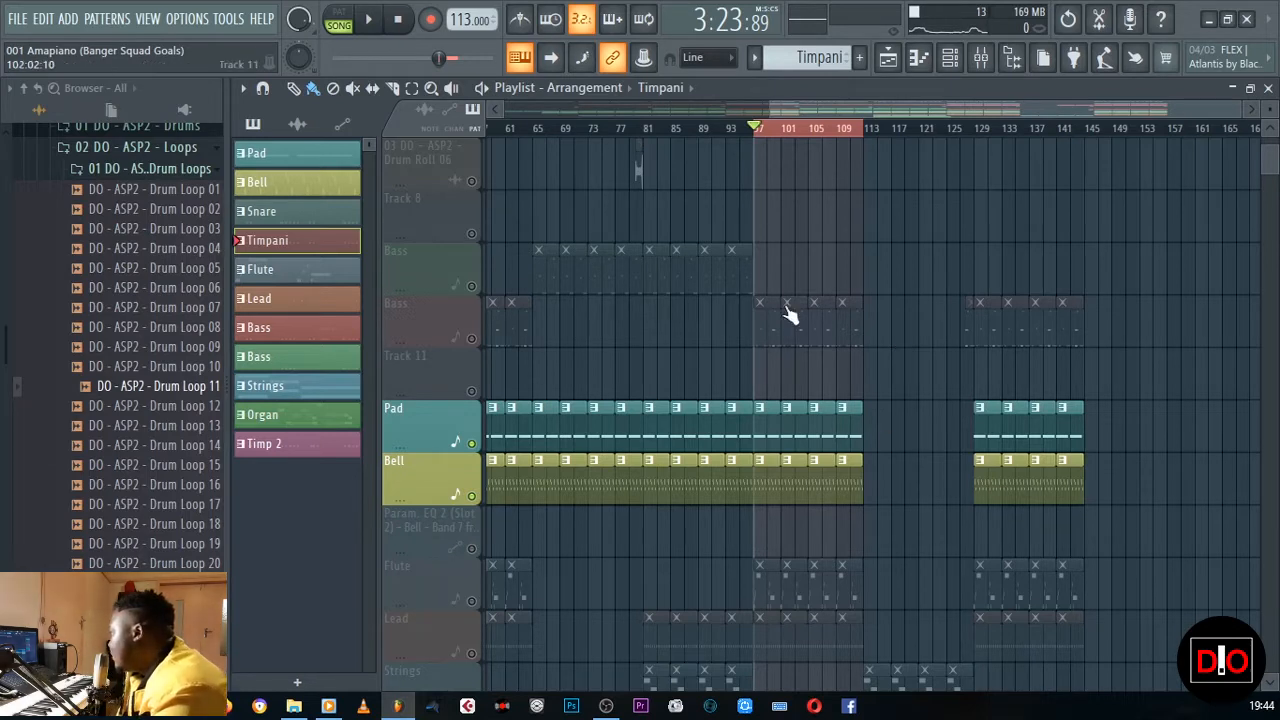
{"action": "scroll", "coordinate": [667, 349], "scroll_direction": "up", "scroll_amount": 4}
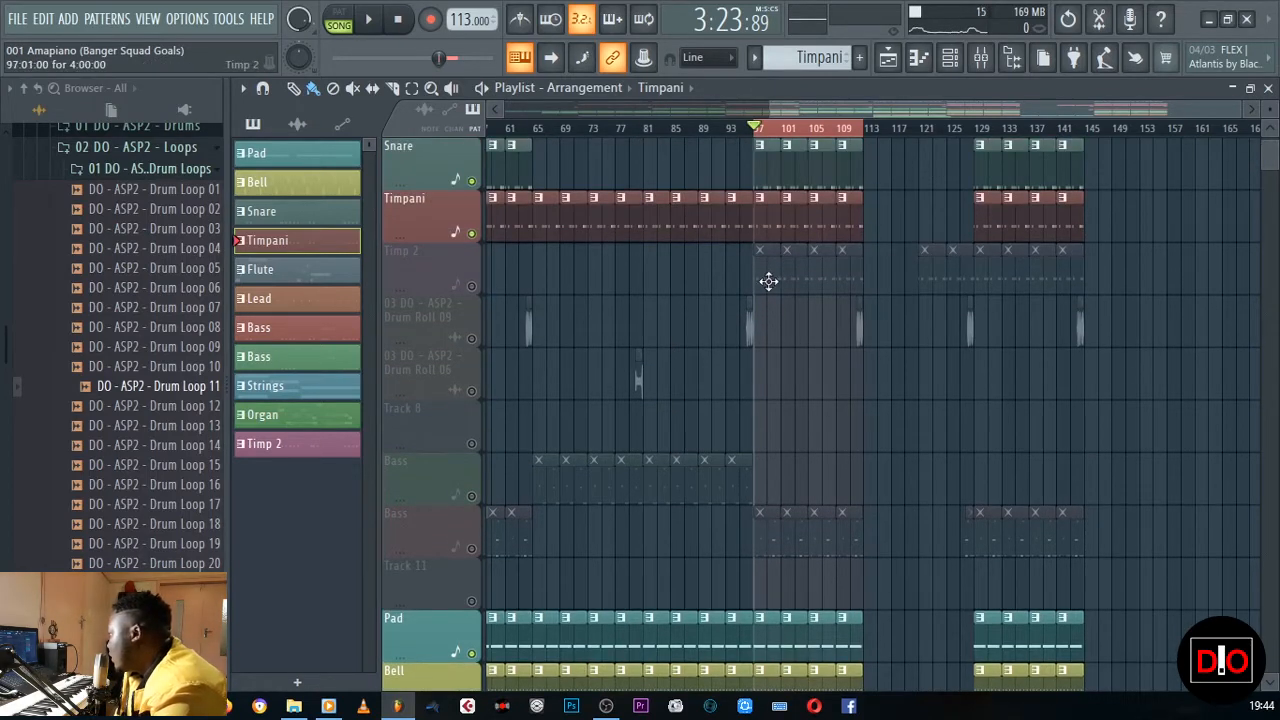
{"action": "key", "text": "ctrl+s"}
Step: Select the Pad pattern from its playlist clip, check its notes in the piano roll, and return to the playlist
{"action": "scroll", "coordinate": [788, 480], "scroll_direction": "down", "scroll_amount": 3}
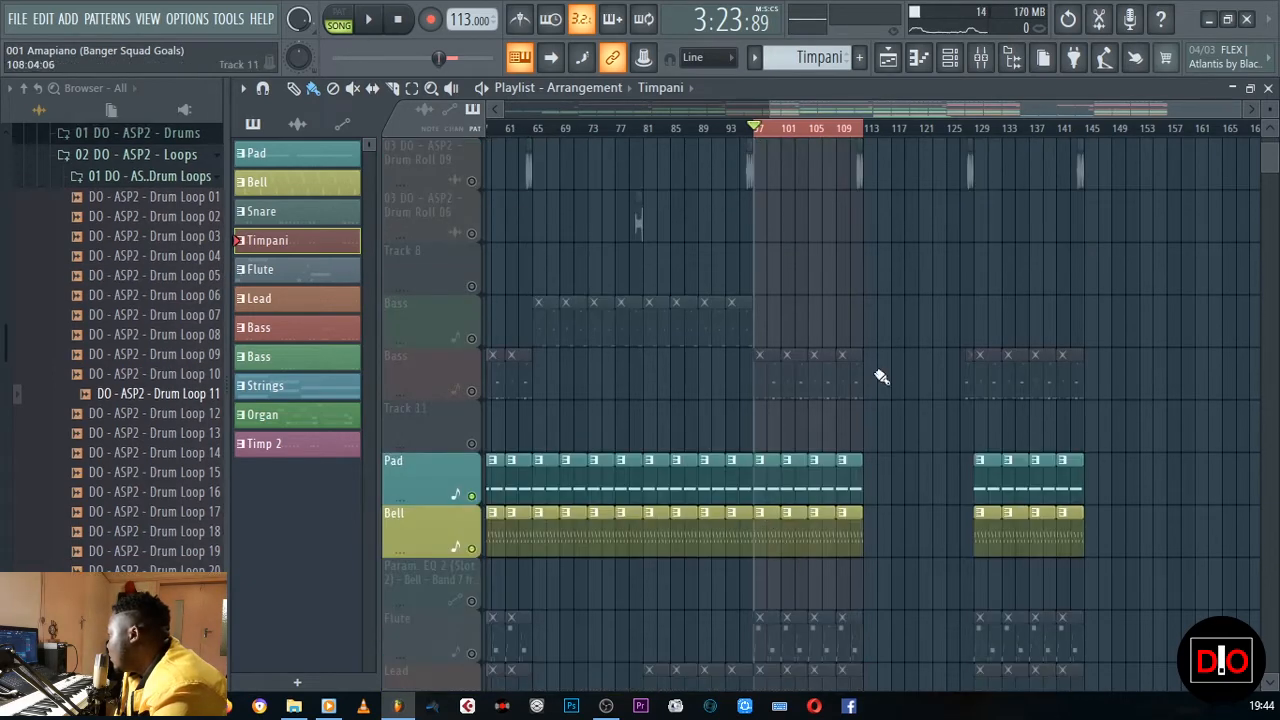
{"action": "left_click", "coordinate": [793, 482]}
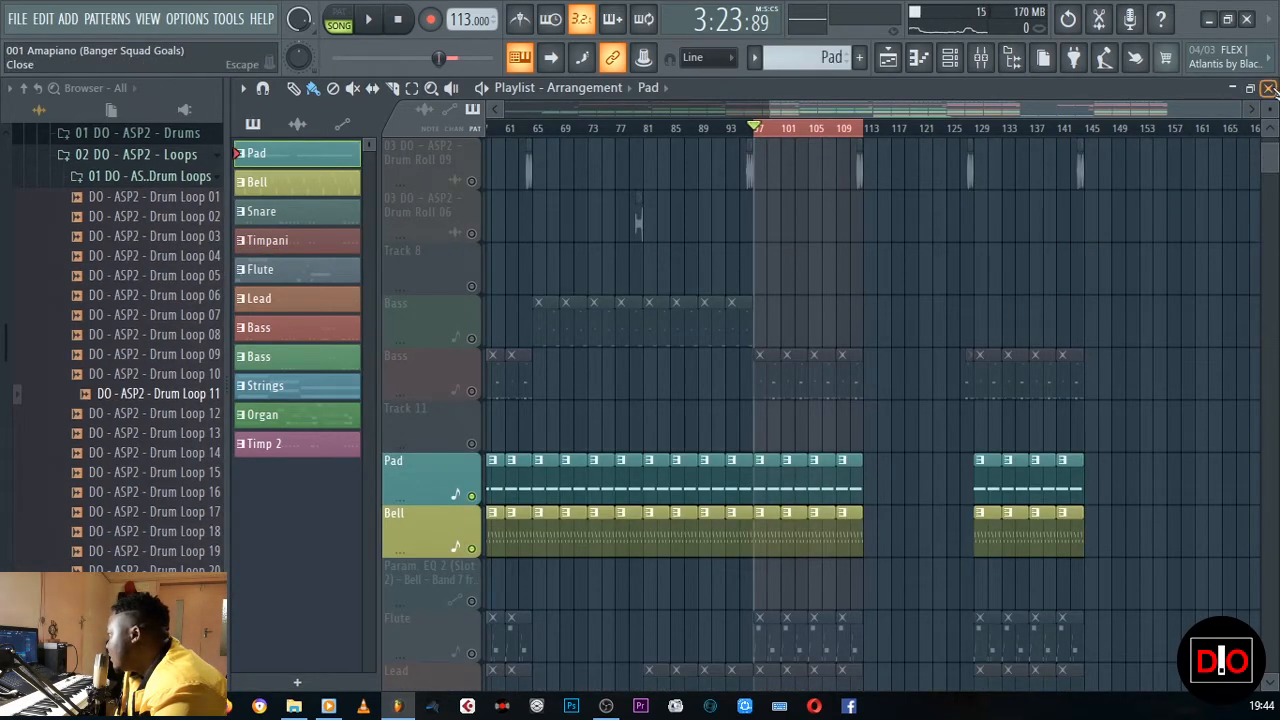
{"action": "key", "text": "F5"}
{"action": "left_click", "coordinate": [630, 172]}
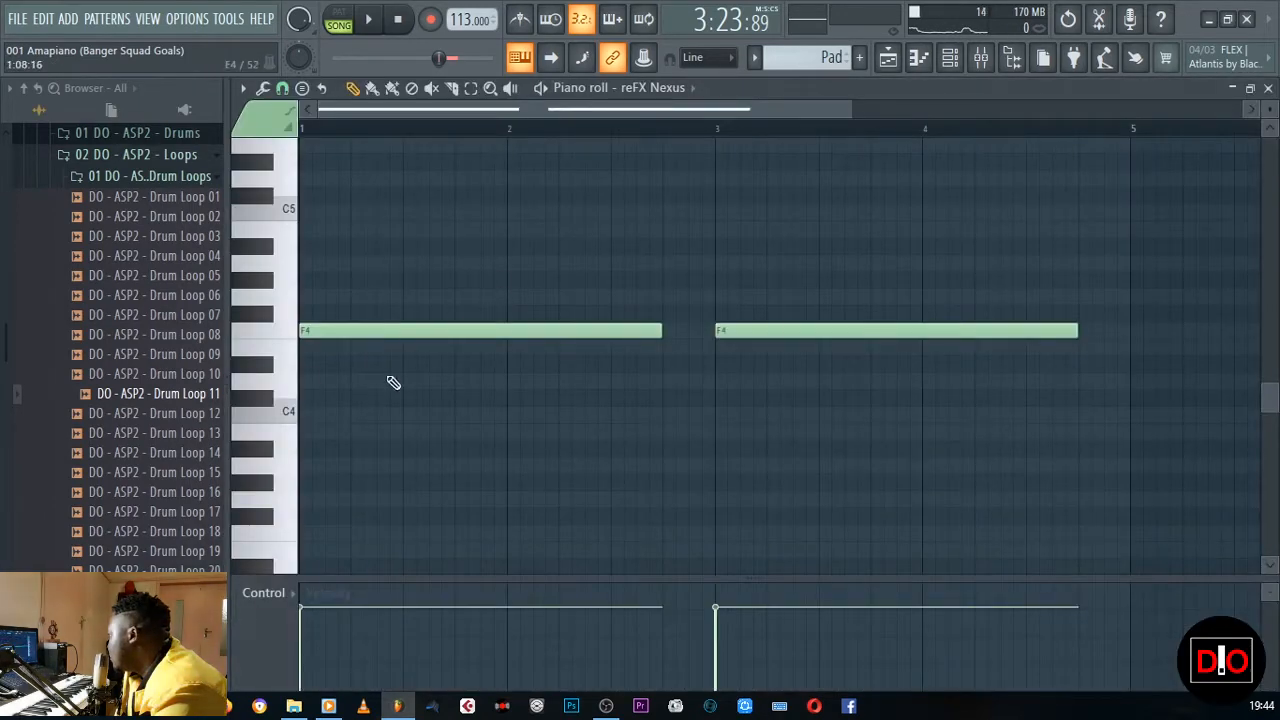
{"action": "left_click", "coordinate": [1267, 90]}
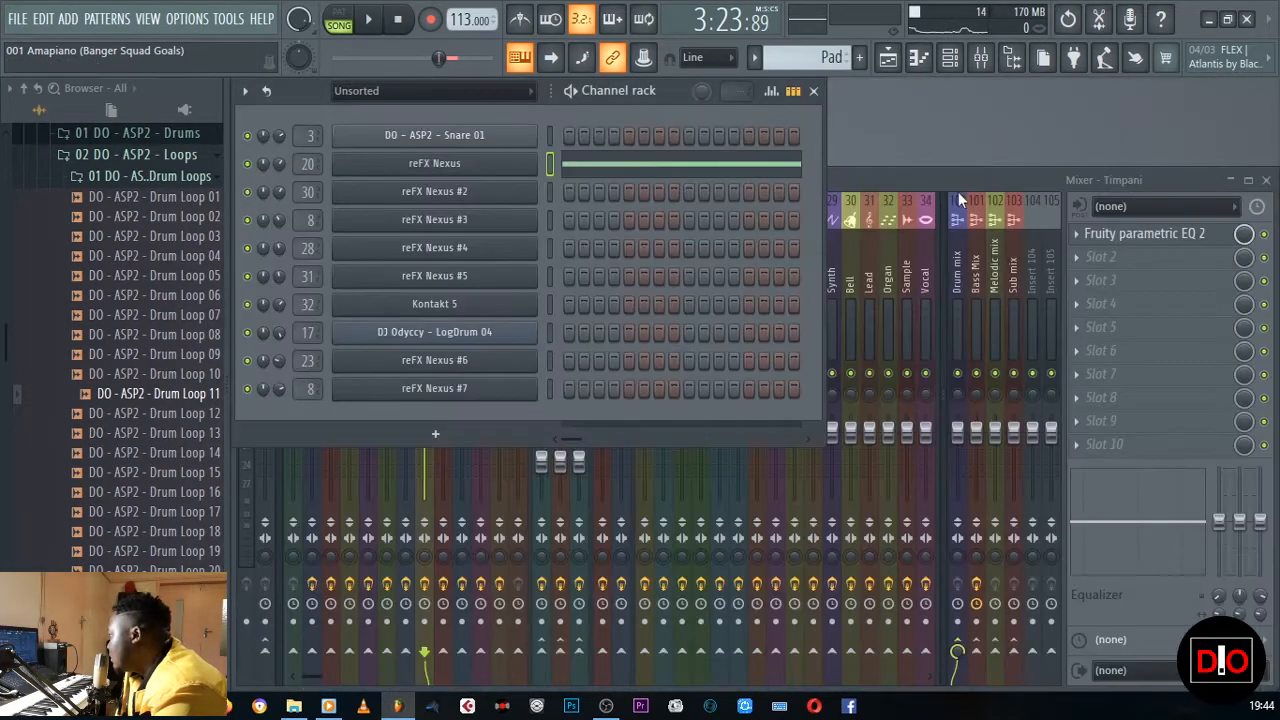
{"action": "left_click", "coordinate": [893, 58]}
Step: Select the Timpani pattern from its clip, compare its notes with the pad's in the piano roll, and return to the playlist
{"action": "scroll", "coordinate": [812, 530], "scroll_direction": "up", "scroll_amount": 5}
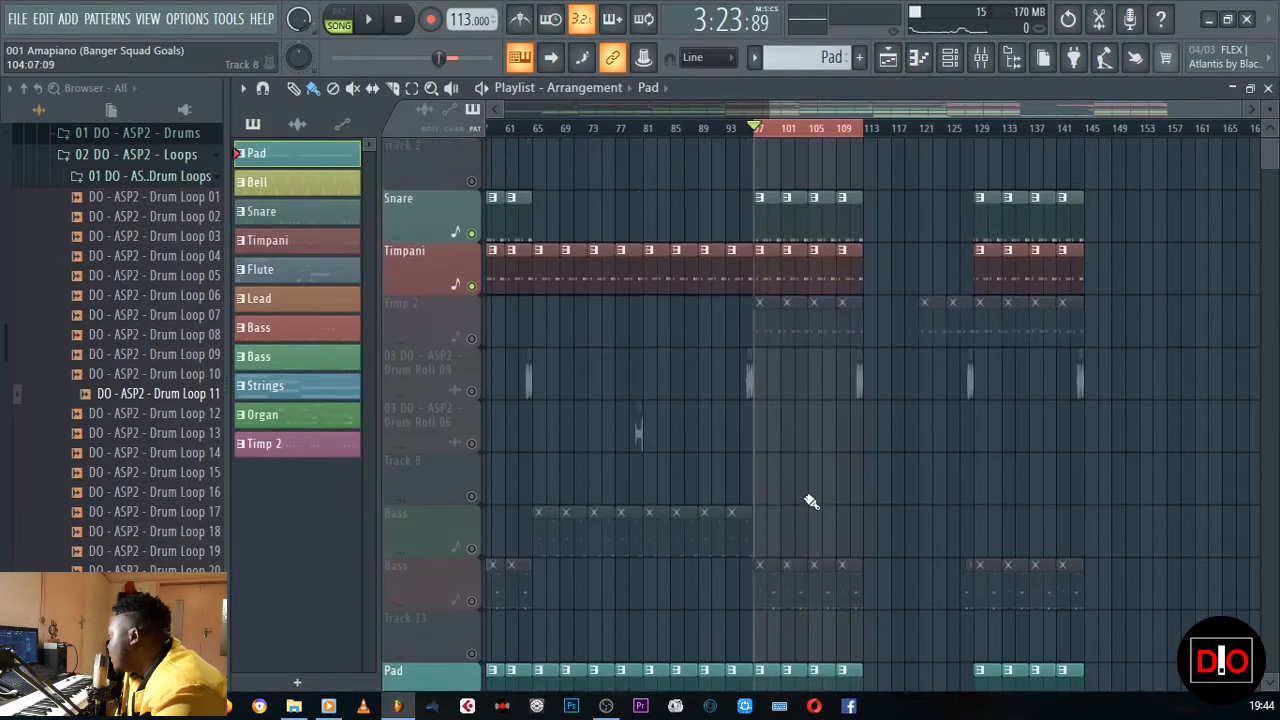
{"action": "left_click", "coordinate": [746, 331]}
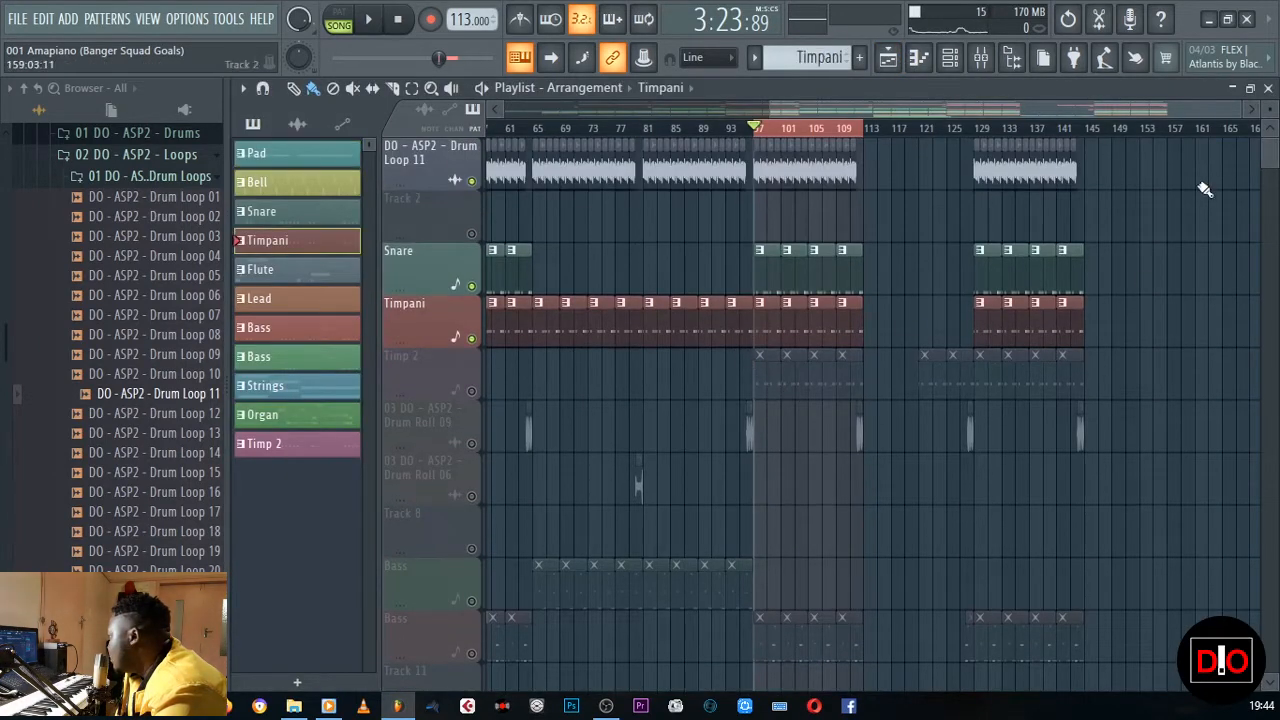
{"action": "left_click", "coordinate": [1268, 89]}
{"action": "left_click", "coordinate": [693, 228]}
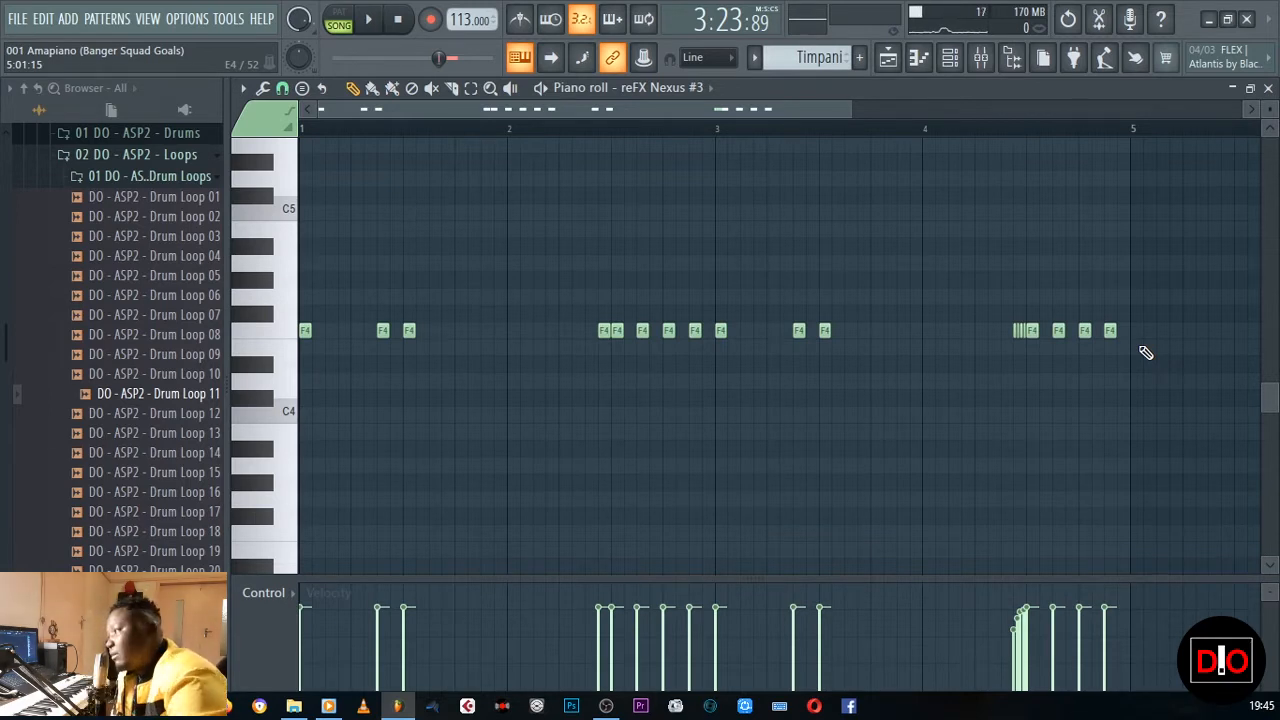
{"action": "left_click", "coordinate": [1268, 88]}
{"action": "left_click", "coordinate": [889, 57]}
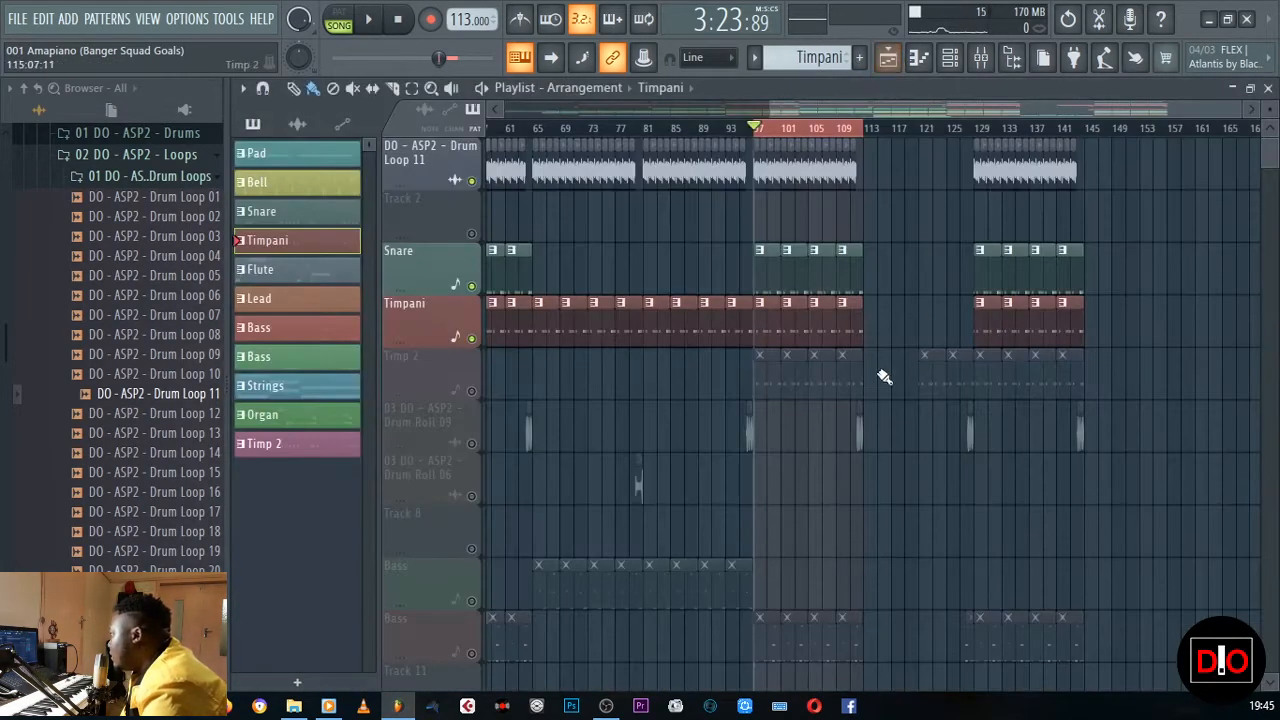
Step: Select the Flute pattern, unmute the Flute track in the playlist, and play the looped section
{"action": "left_click", "coordinate": [290, 272]}
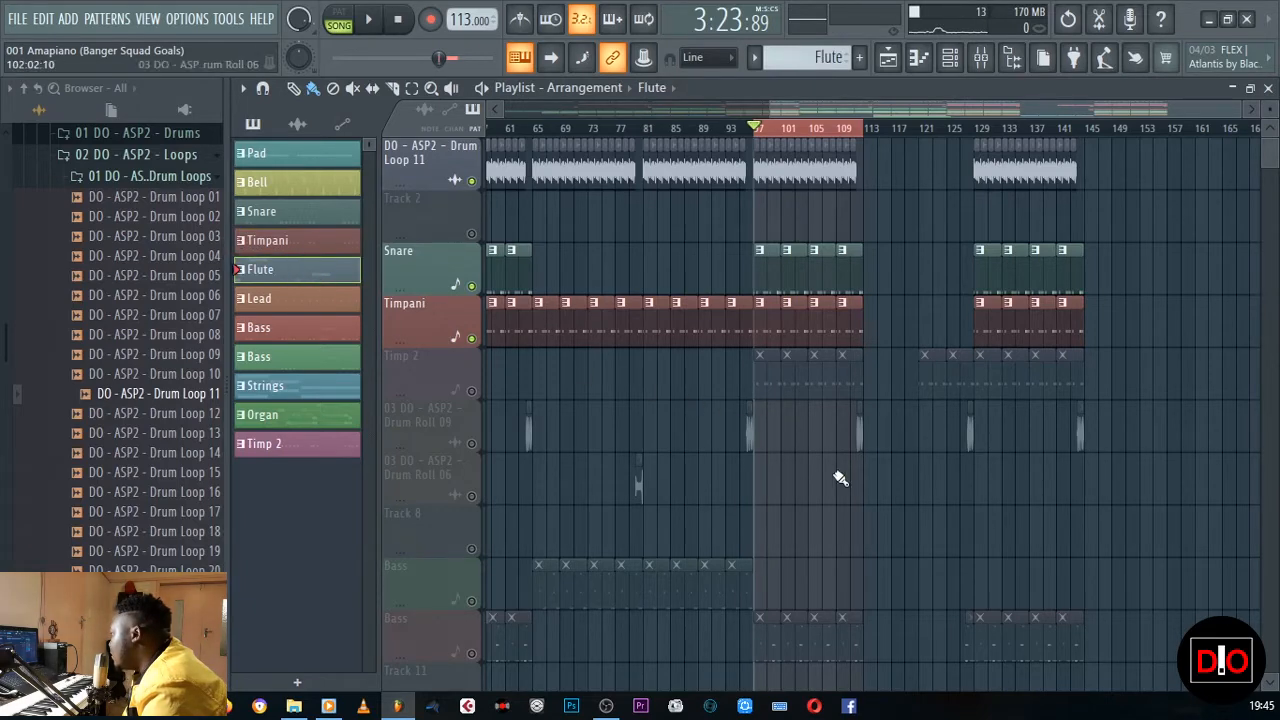
{"action": "scroll", "coordinate": [897, 523], "scroll_direction": "down", "scroll_amount": 7}
{"action": "scroll", "coordinate": [597, 540], "scroll_direction": "down", "scroll_amount": 1}
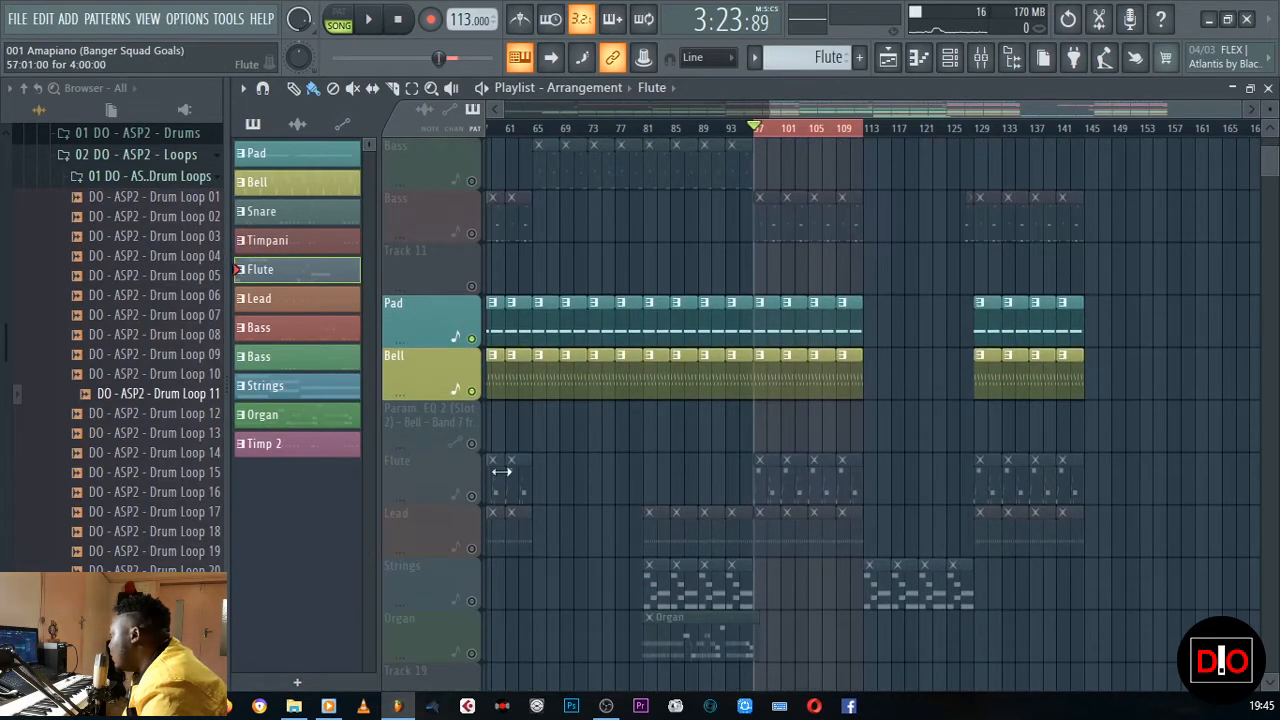
{"action": "left_click", "coordinate": [472, 496]}
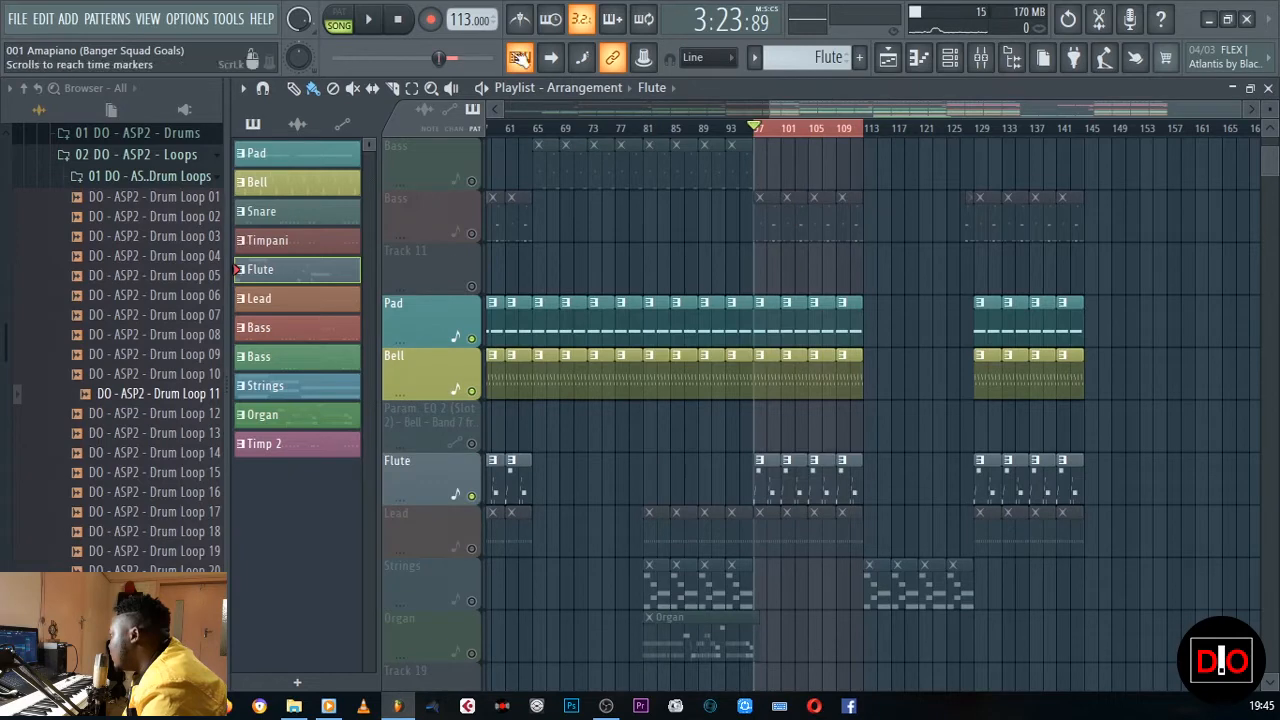
{"action": "left_click", "coordinate": [368, 19]}
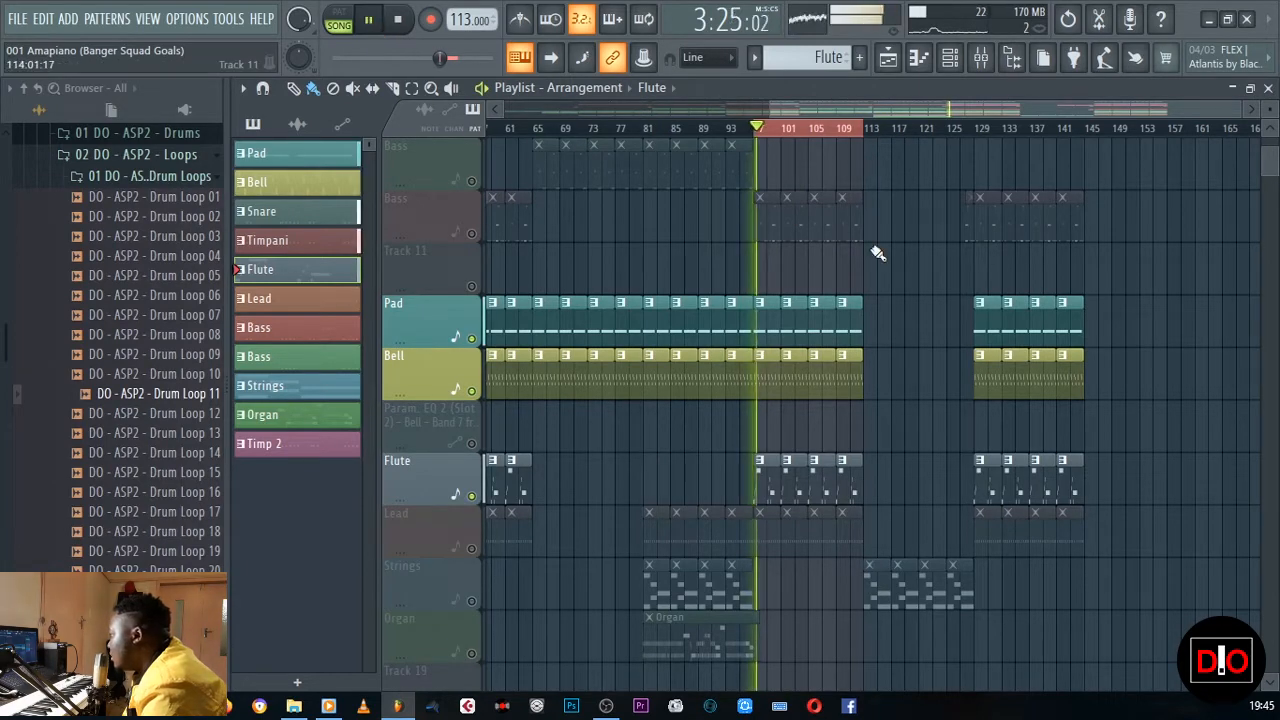
Step: Examine the Flute notes of reFX Nexus #4 in the piano roll during playback, and stop the loop
{"action": "left_click", "coordinate": [1268, 88]}
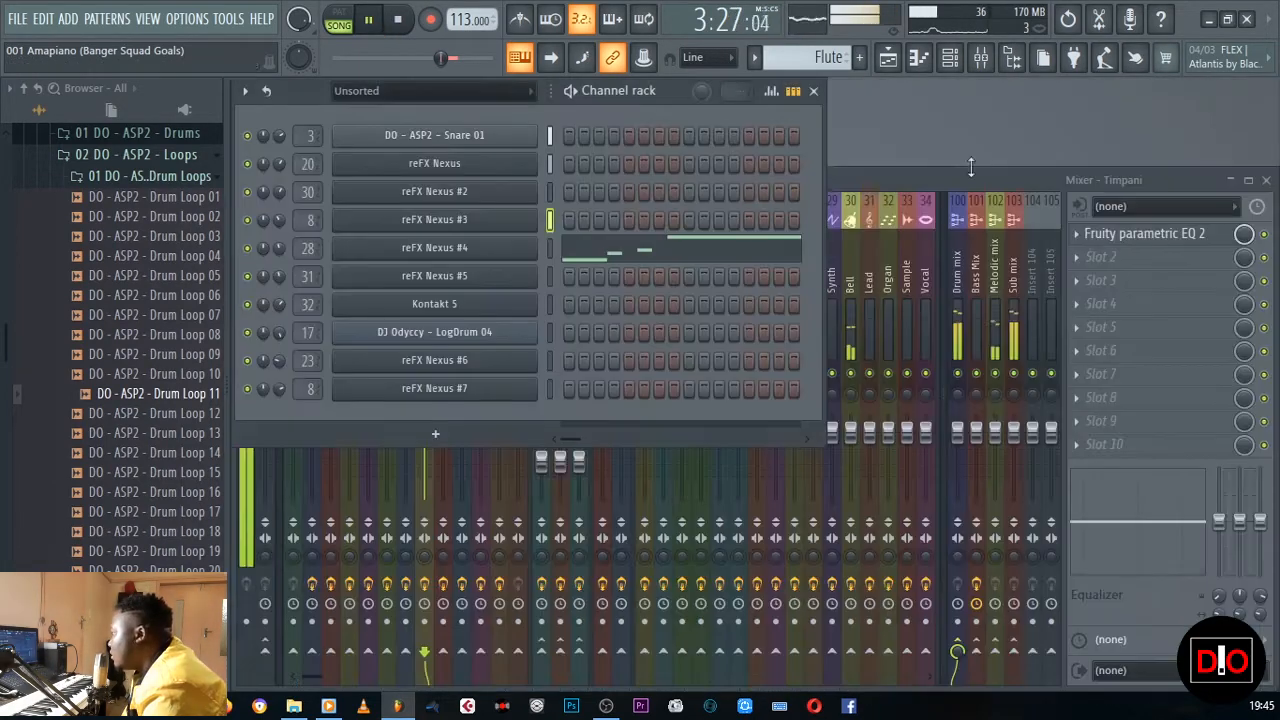
{"action": "left_click", "coordinate": [620, 255]}
{"action": "scroll", "coordinate": [670, 283], "scroll_direction": "up", "scroll_amount": 6}
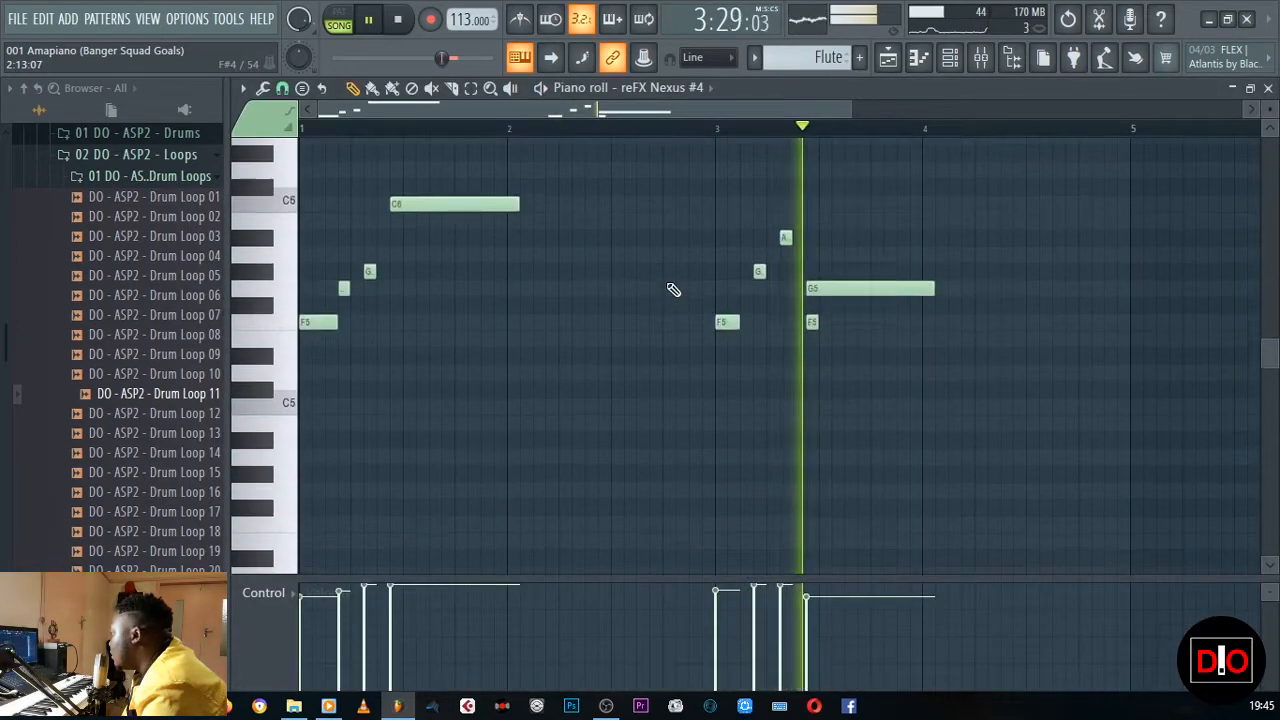
{"action": "scroll", "coordinate": [673, 289], "scroll_direction": "down", "scroll_amount": 3}
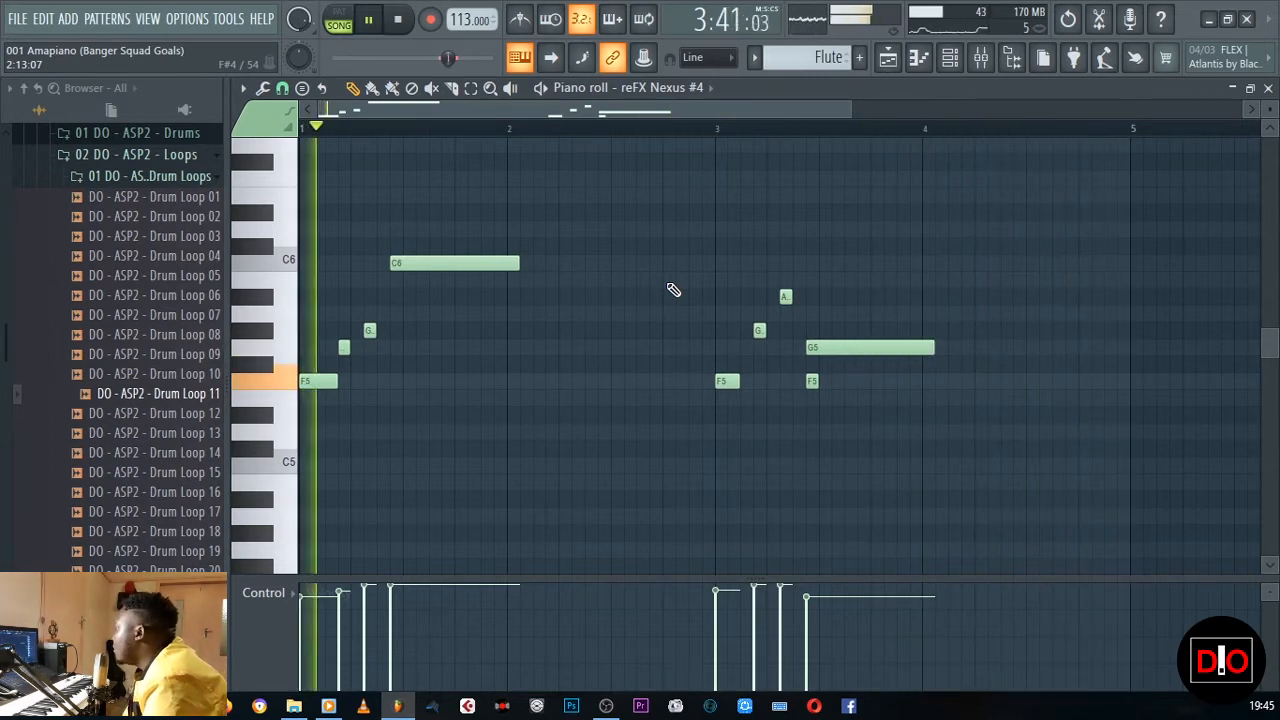
{"action": "left_click", "coordinate": [412, 22]}
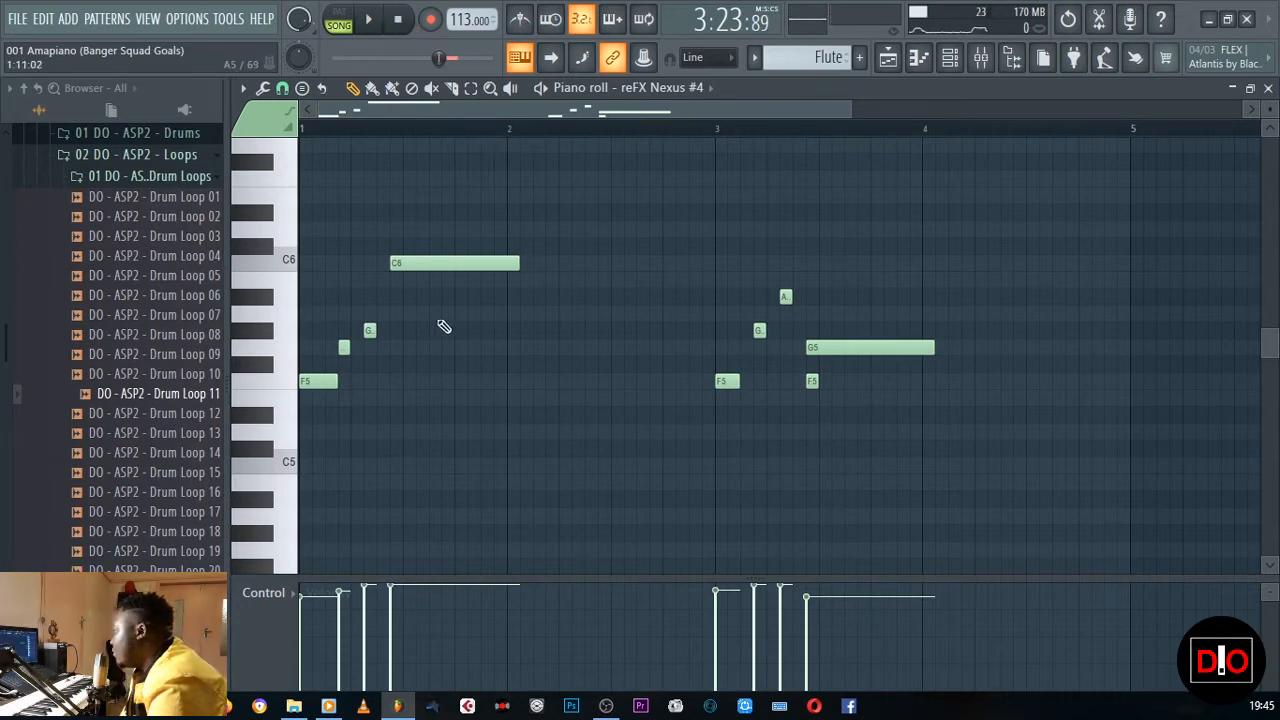
Step: Check the Flute preset in the reFX Nexus #4 plugin, close it, and return to the playlist
{"action": "left_click", "coordinate": [1268, 89]}
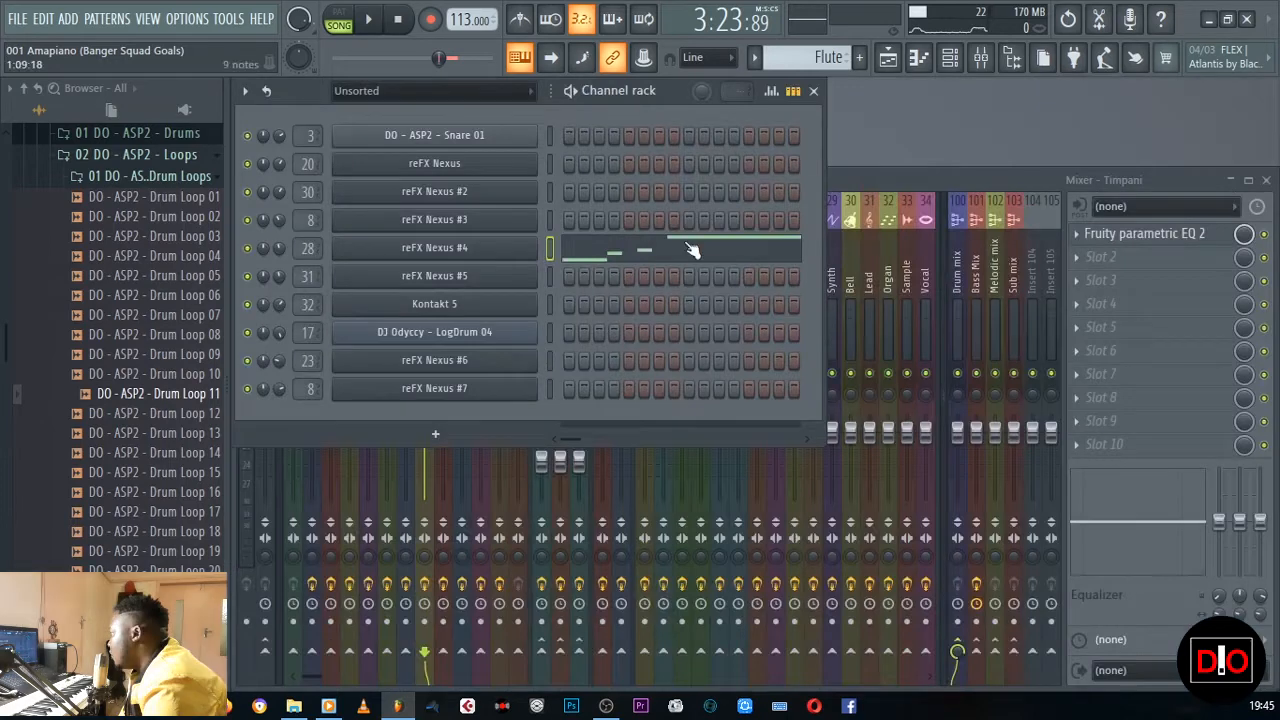
{"action": "left_click", "coordinate": [471, 257]}
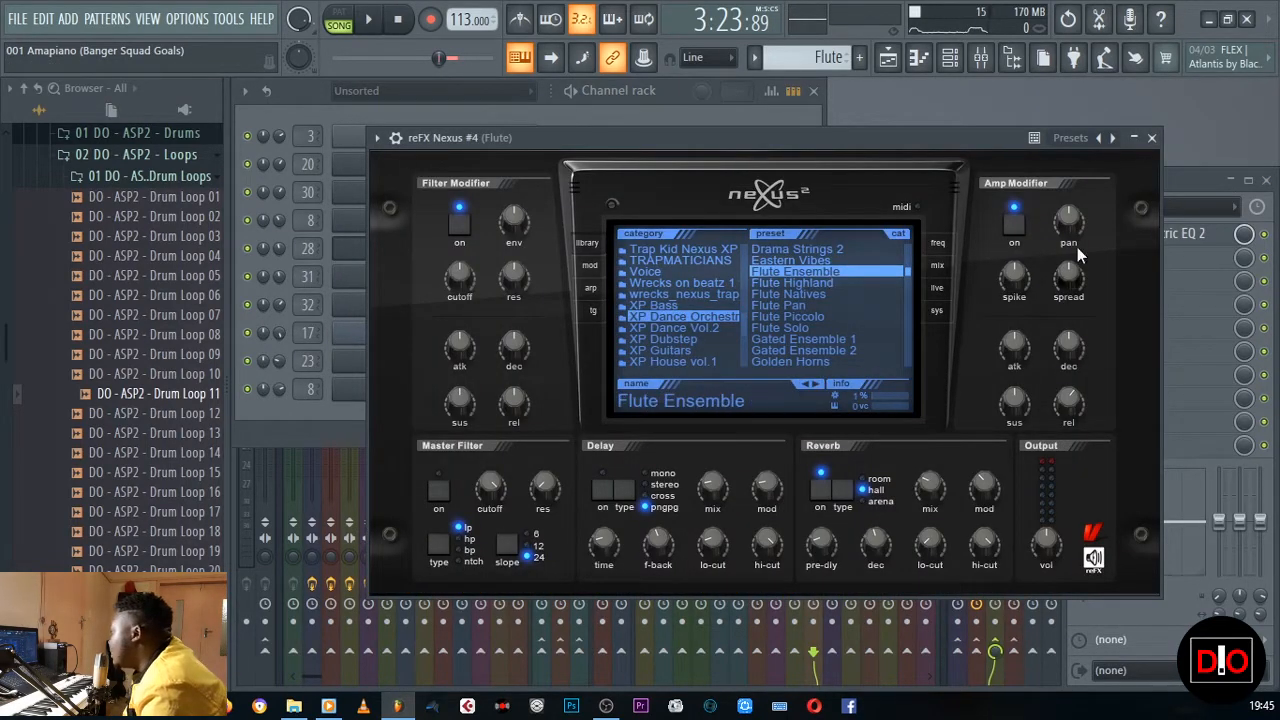
{"action": "left_click", "coordinate": [1152, 138]}
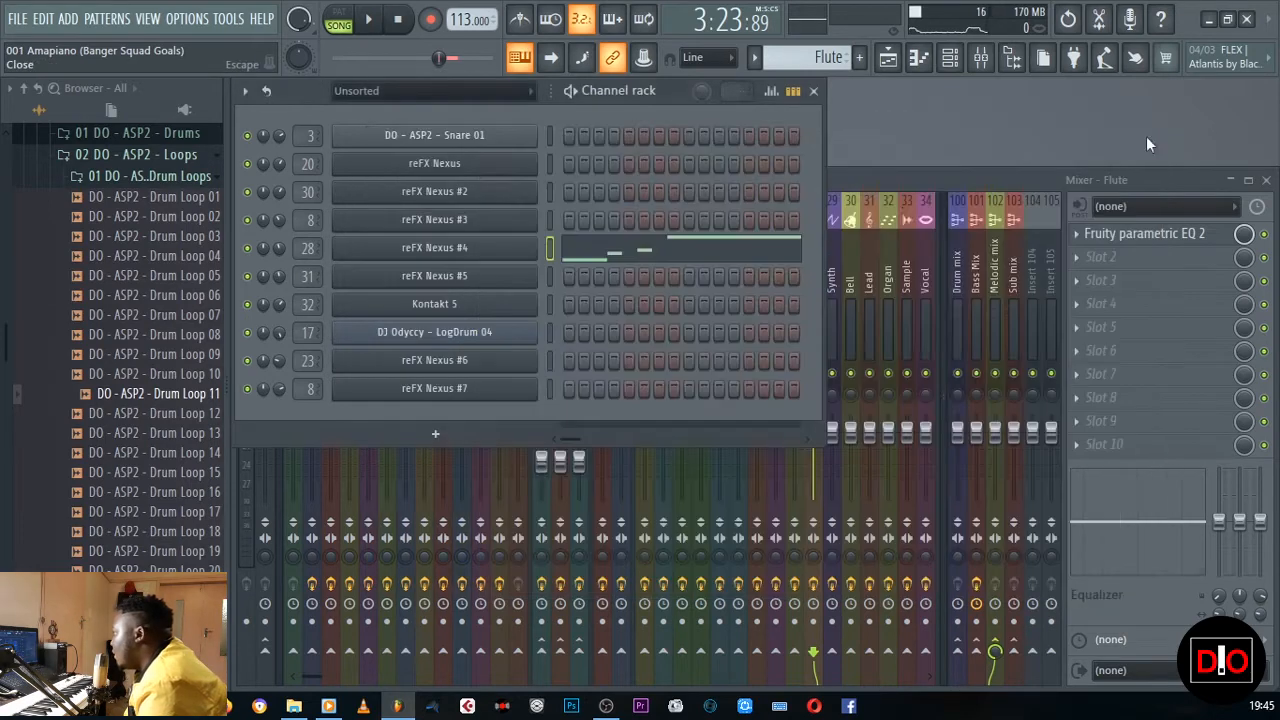
{"action": "left_click", "coordinate": [888, 57]}
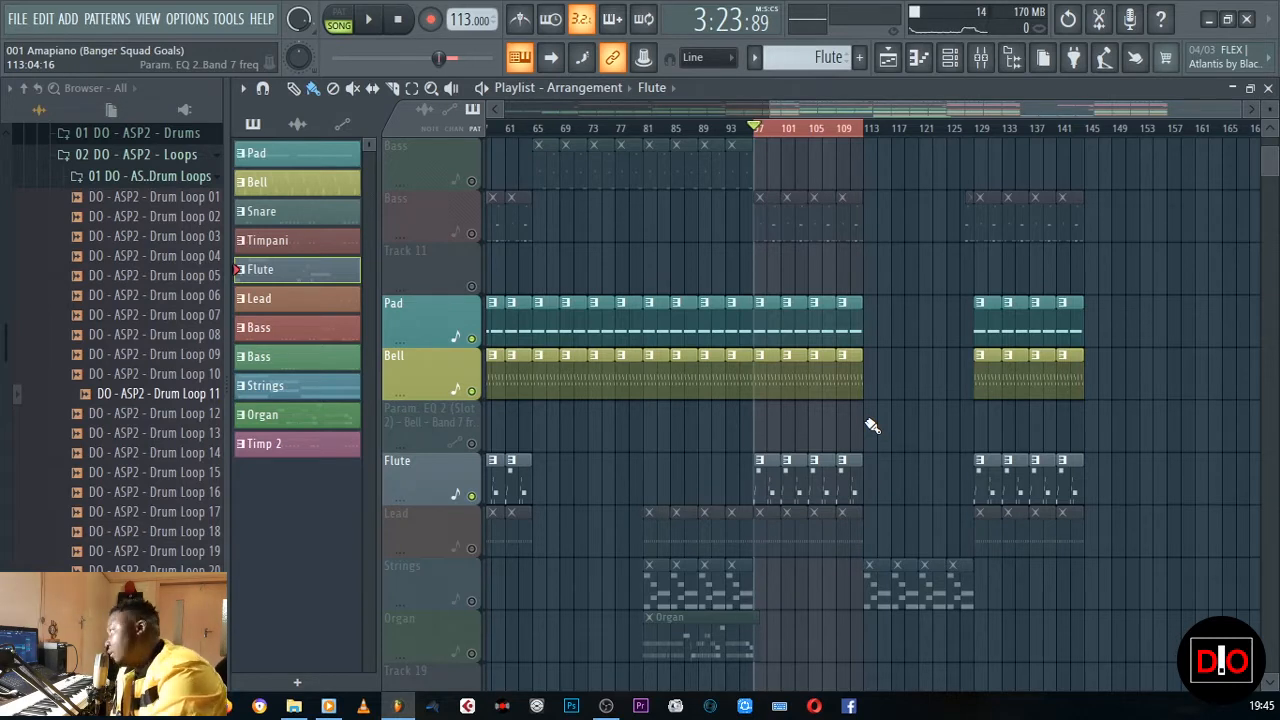
Step: Select the Lead pattern and unmute the Lead track in the playlist
{"action": "scroll", "coordinate": [872, 425], "scroll_direction": "down", "scroll_amount": 1}
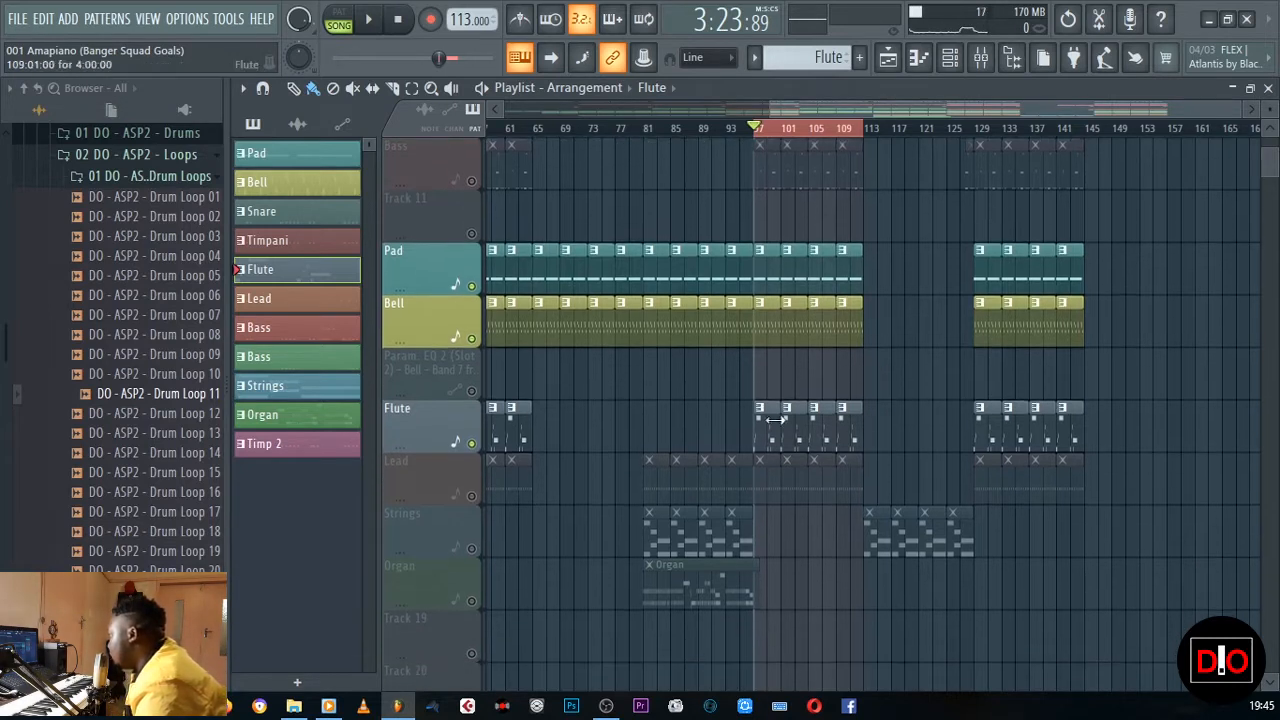
{"action": "left_click", "coordinate": [298, 308]}
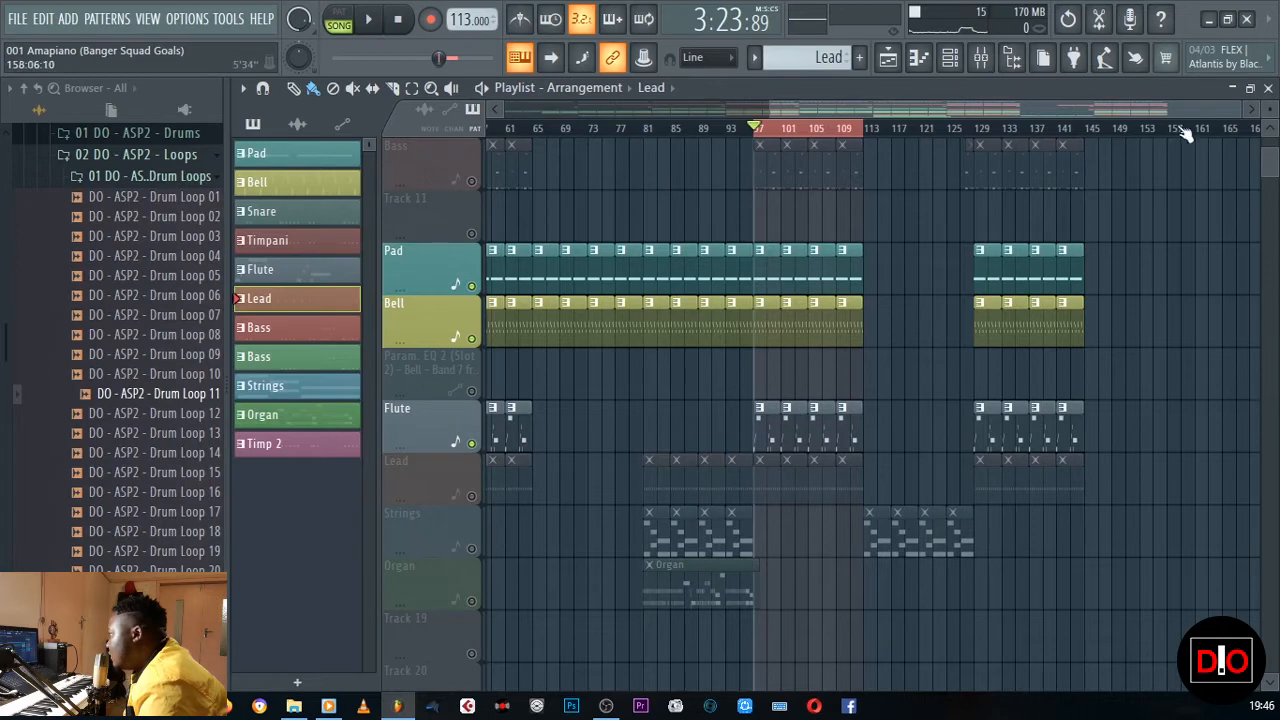
{"action": "left_click", "coordinate": [1268, 88]}
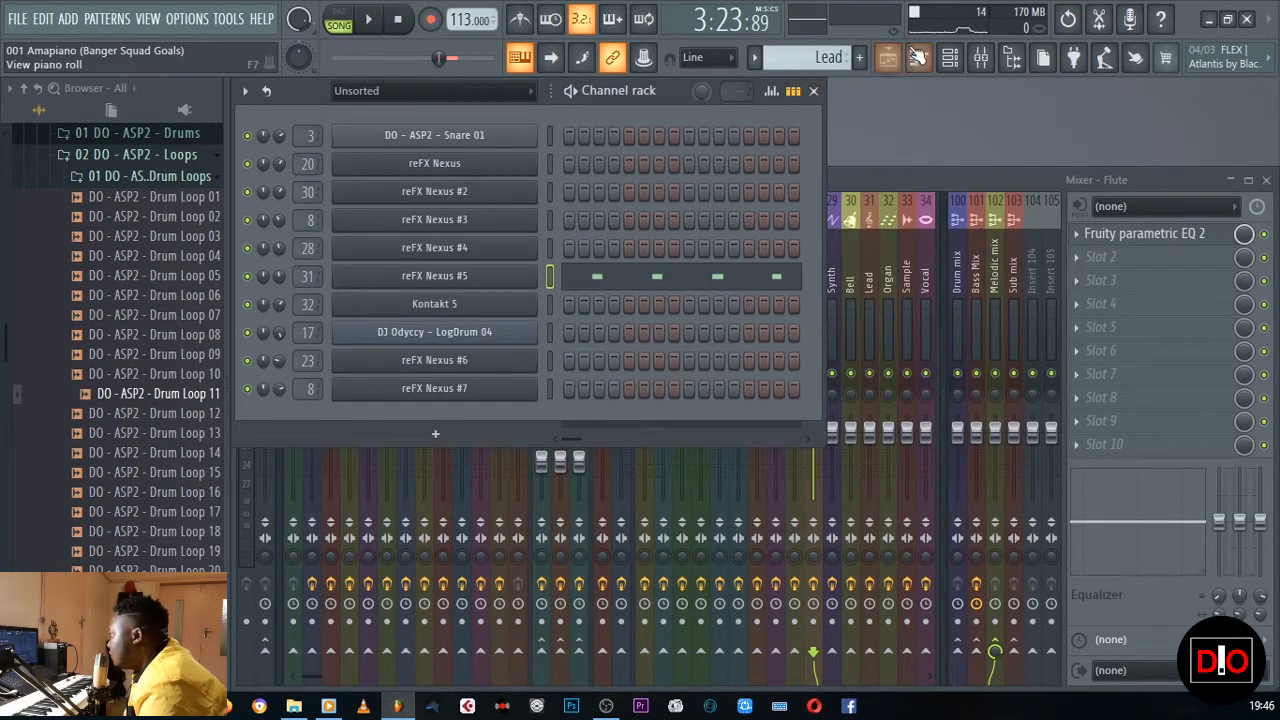
{"action": "left_click", "coordinate": [888, 57]}
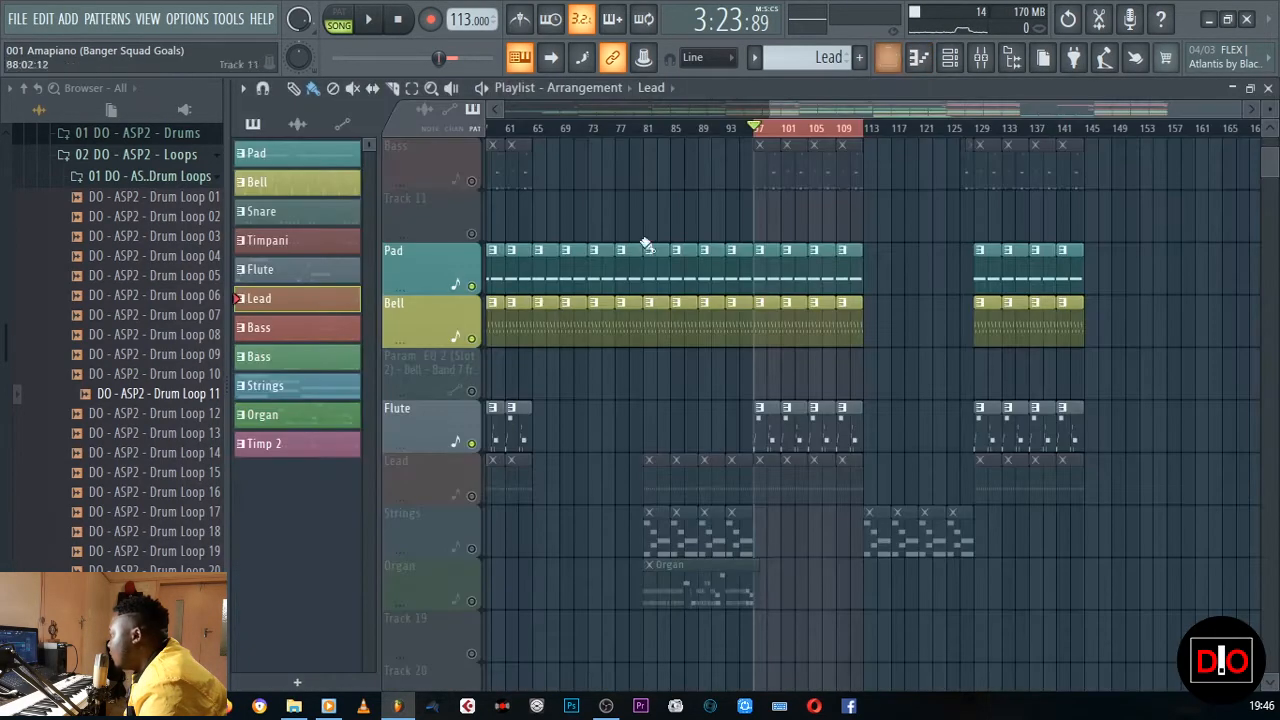
{"action": "left_click", "coordinate": [478, 496]}
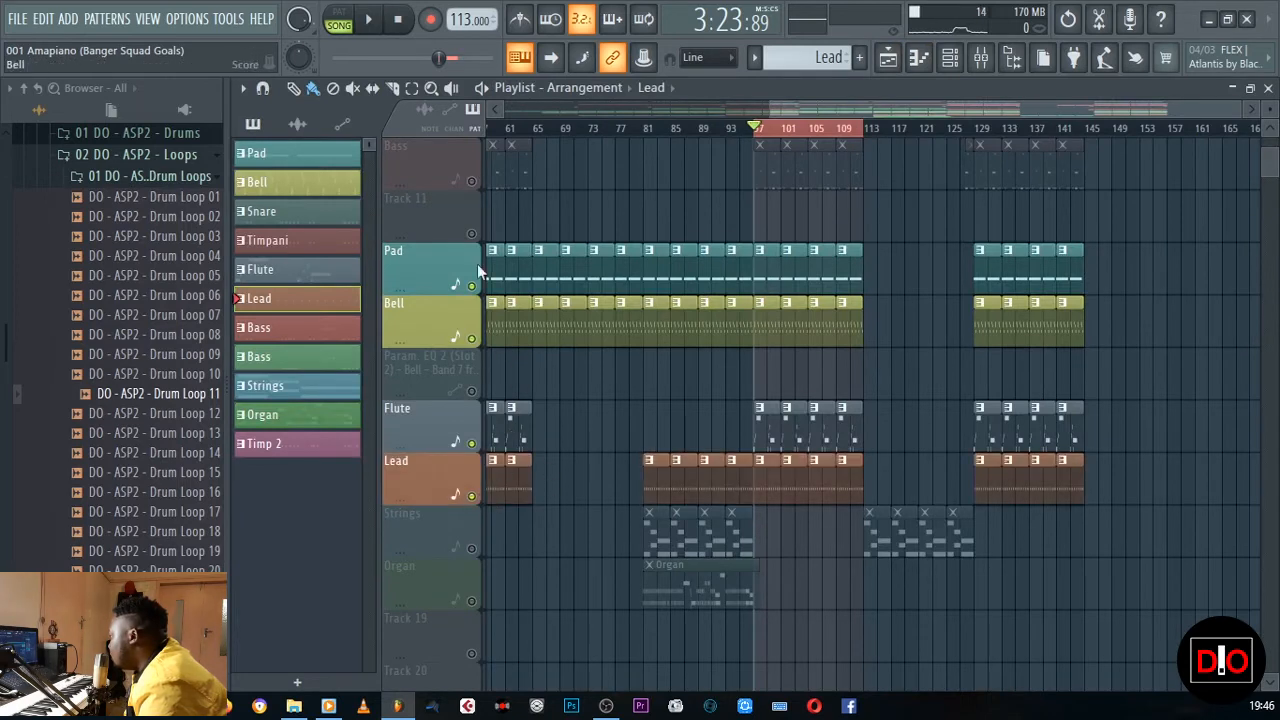
Step: Play the Lead pattern on its own, examine its reFX Nexus #5 notes in the piano roll, and stop playback
{"action": "left_click", "coordinate": [367, 20]}
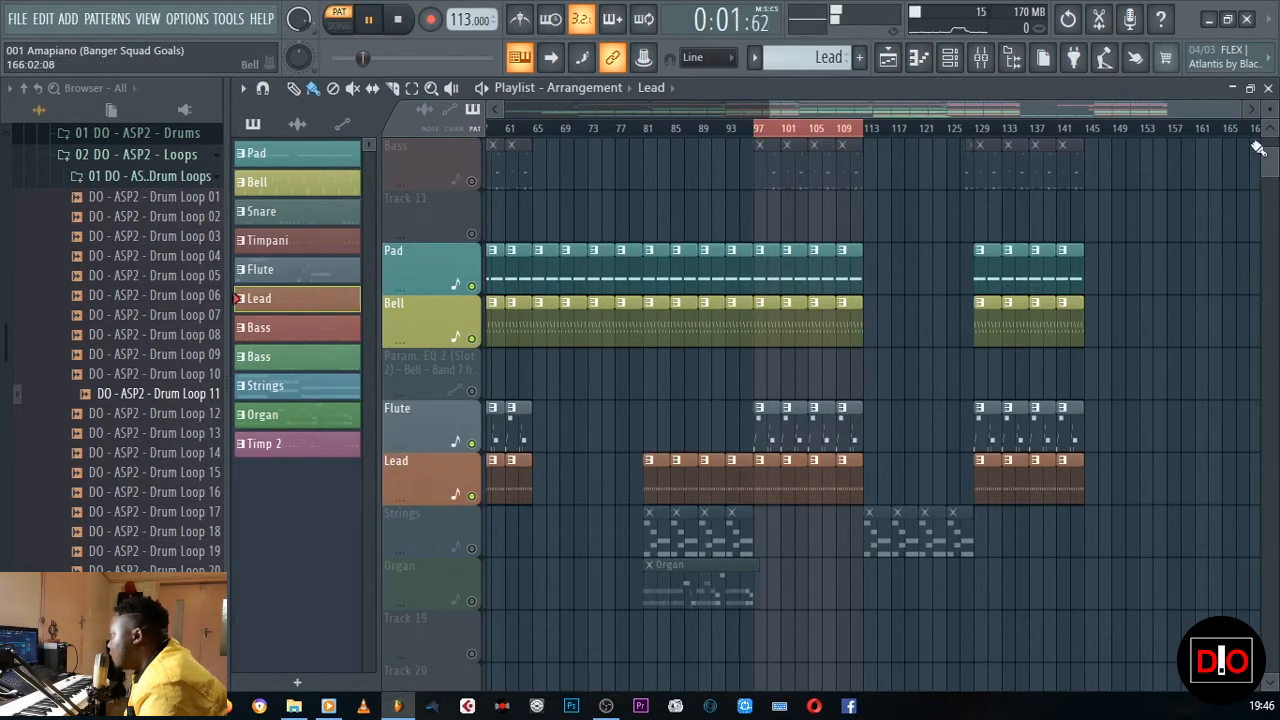
{"action": "left_click", "coordinate": [1268, 88]}
{"action": "left_click", "coordinate": [600, 280]}
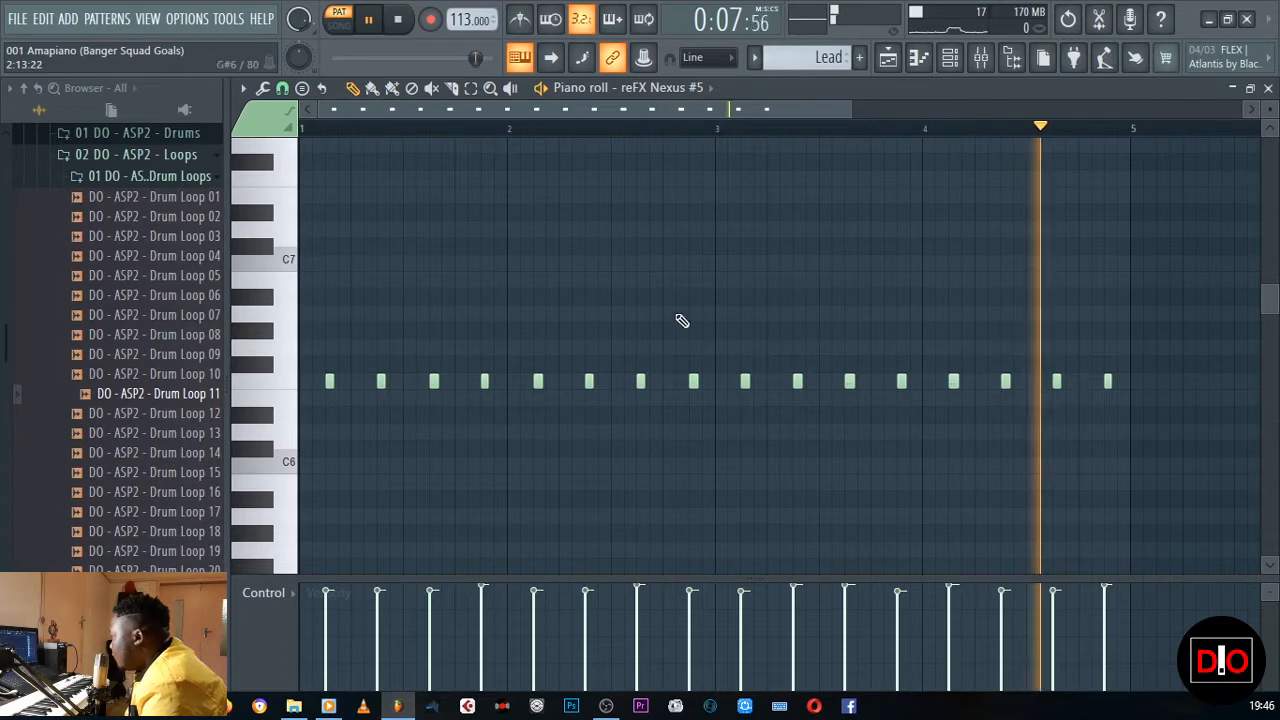
{"action": "left_click", "coordinate": [414, 19]}
{"action": "left_click", "coordinate": [416, 20]}
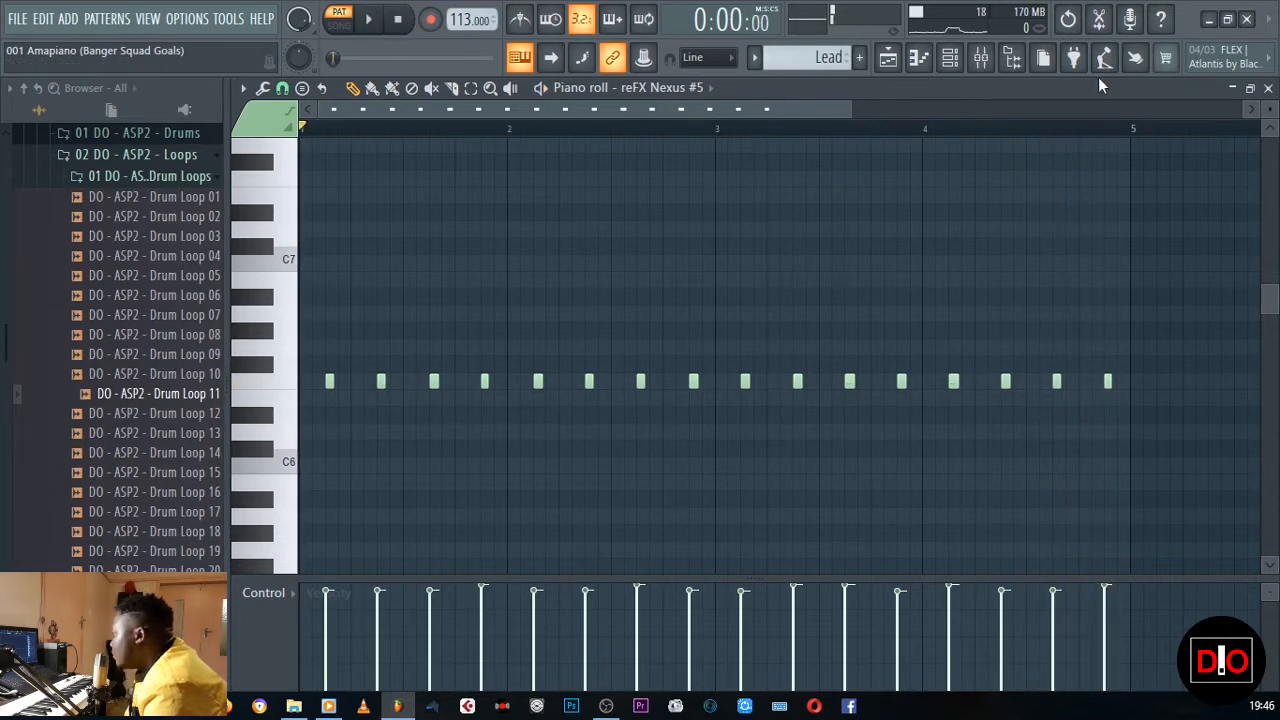
Step: Return to the playlist, switch playback to song mode, and play the looped section with the lead before stopping
{"action": "left_click", "coordinate": [1268, 87]}
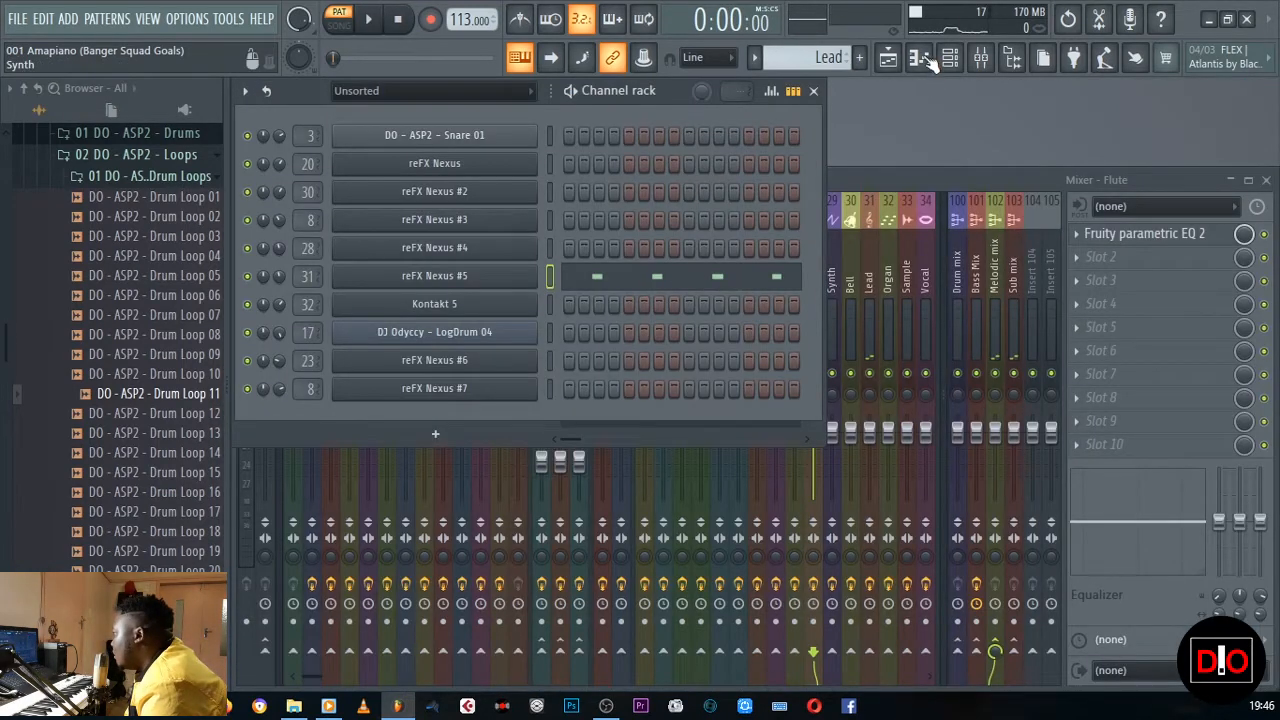
{"action": "left_click", "coordinate": [888, 58]}
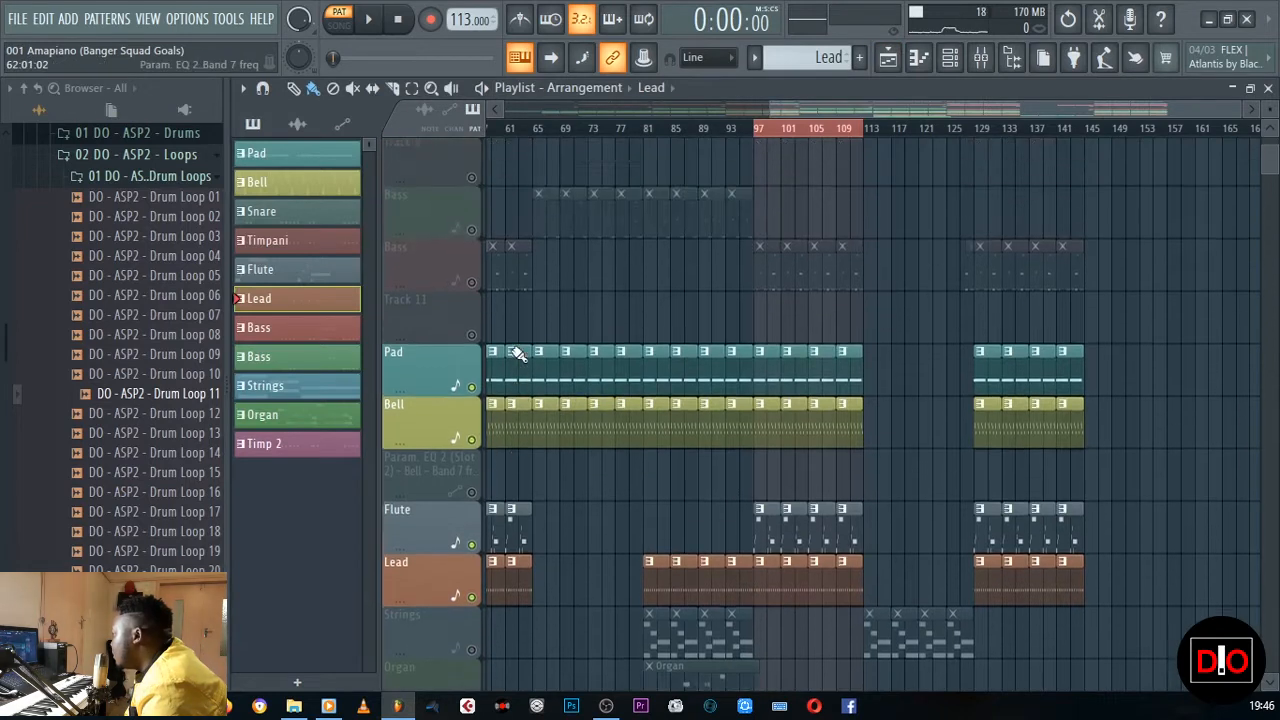
{"action": "scroll", "coordinate": [517, 360], "scroll_direction": "up", "scroll_amount": 1}
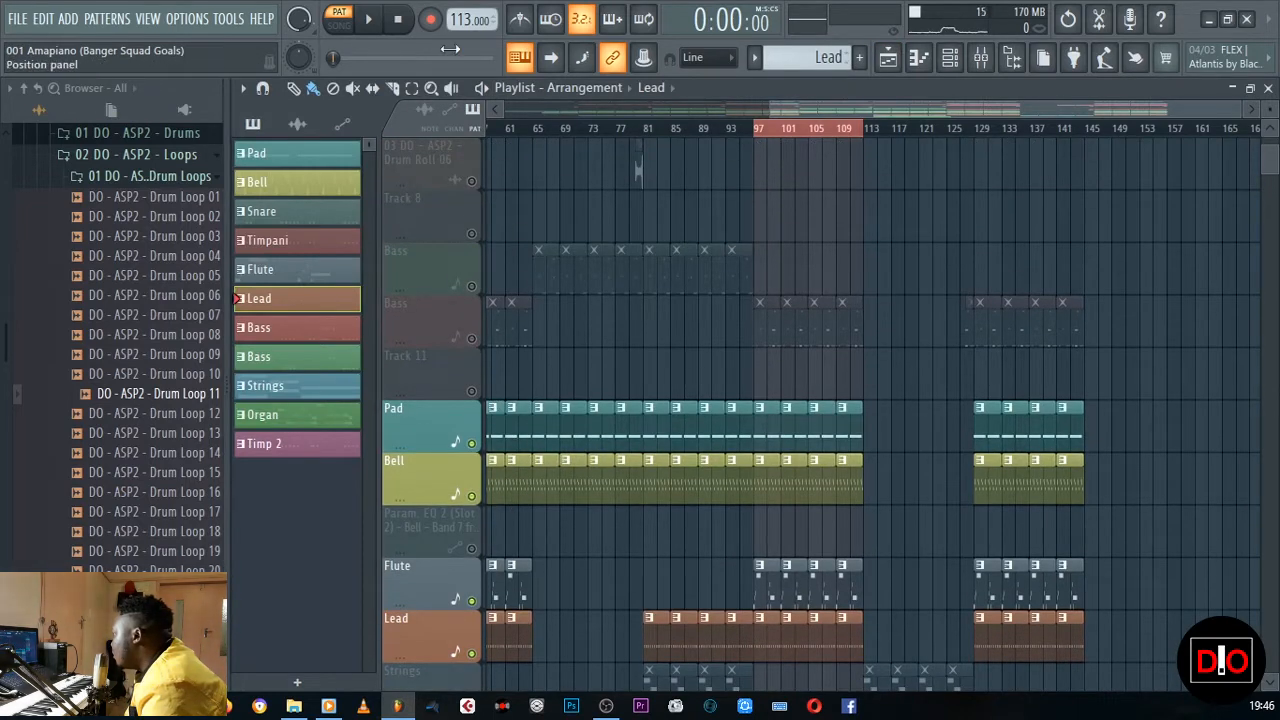
{"action": "left_click", "coordinate": [339, 20]}
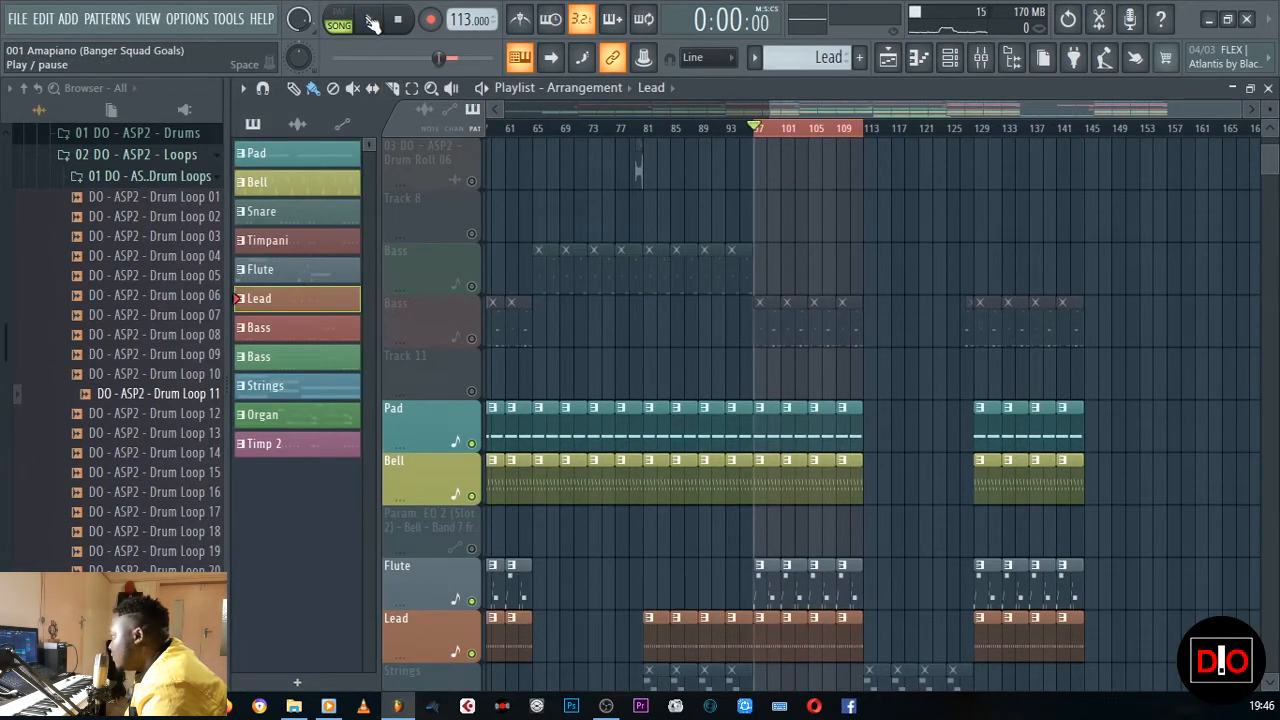
{"action": "left_click", "coordinate": [370, 20]}
{"action": "scroll", "coordinate": [625, 575], "scroll_direction": "down", "scroll_amount": 2}
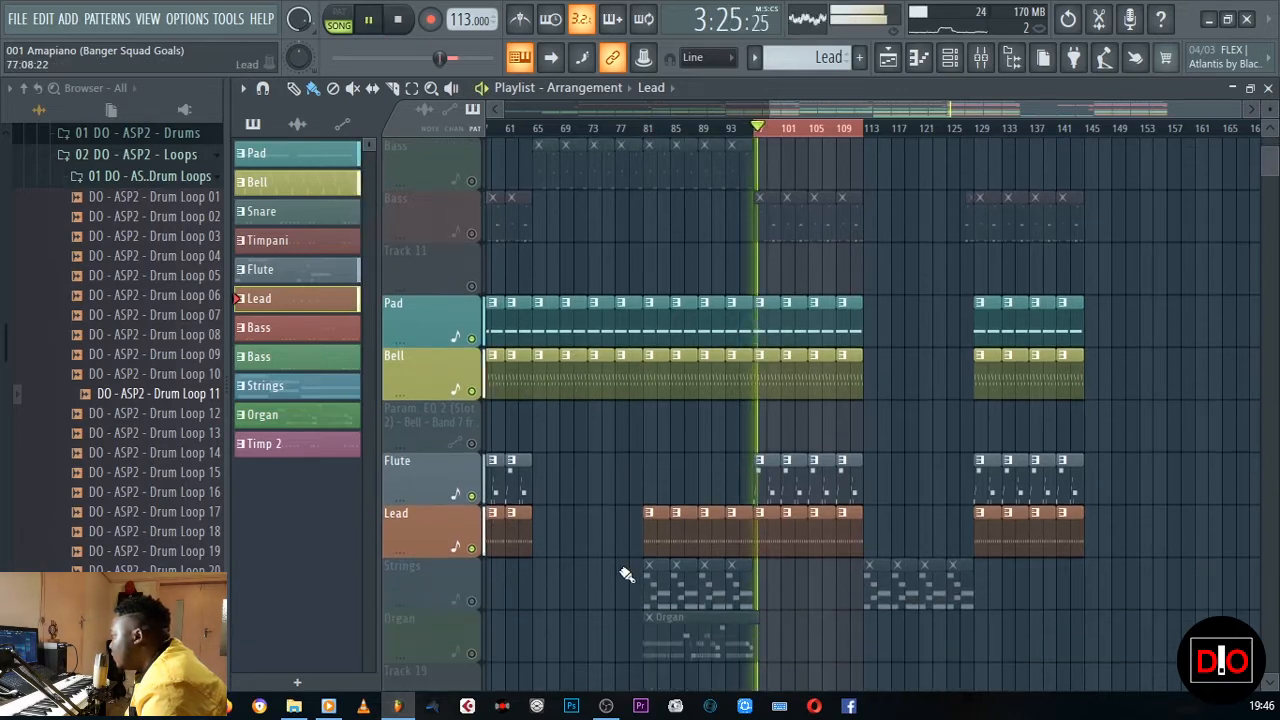
{"action": "scroll", "coordinate": [627, 572], "scroll_direction": "up", "scroll_amount": 2}
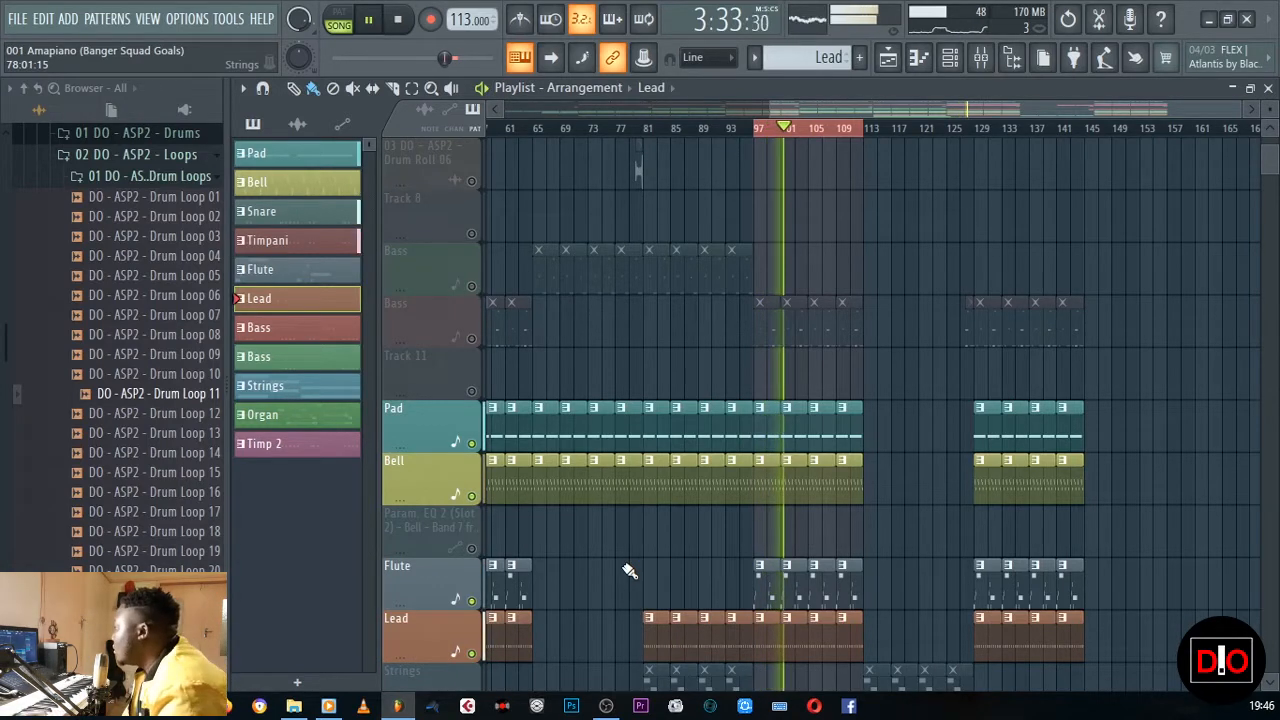
{"action": "left_click", "coordinate": [400, 24]}
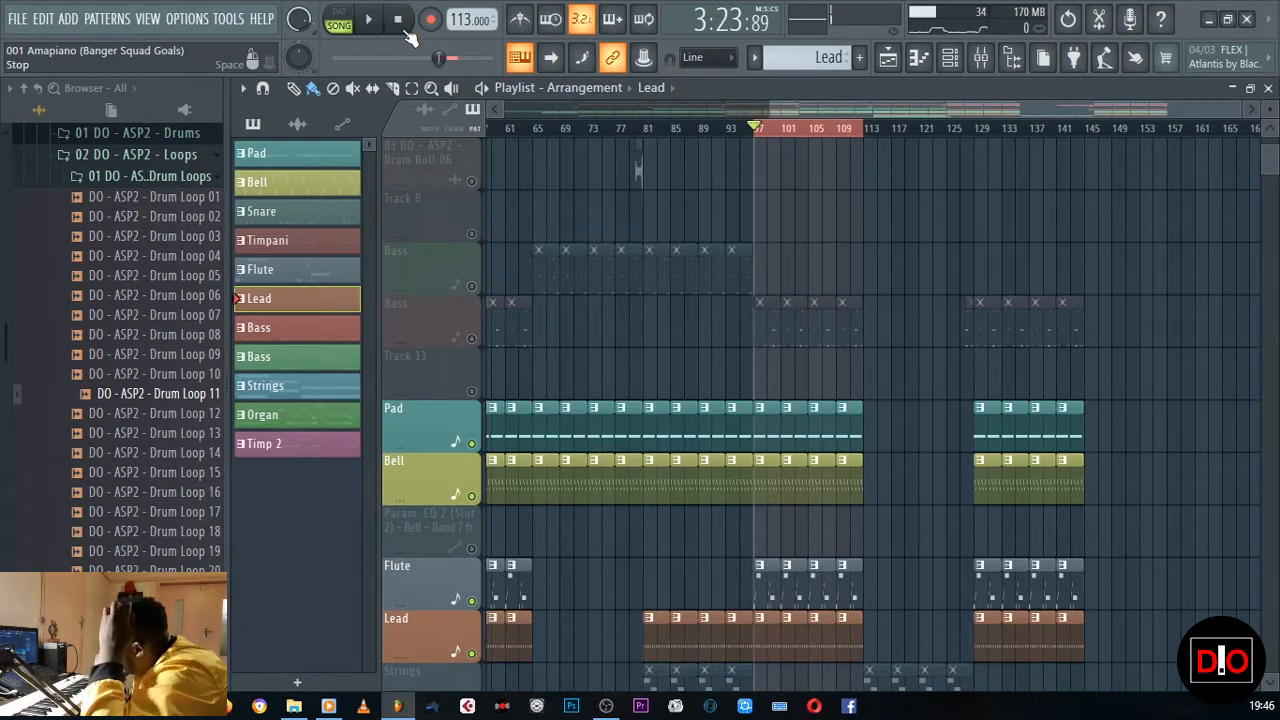
Step: Select the red Bass pattern and unmute the green Bass track
{"action": "left_click", "coordinate": [313, 330]}
{"action": "left_click", "coordinate": [472, 287]}
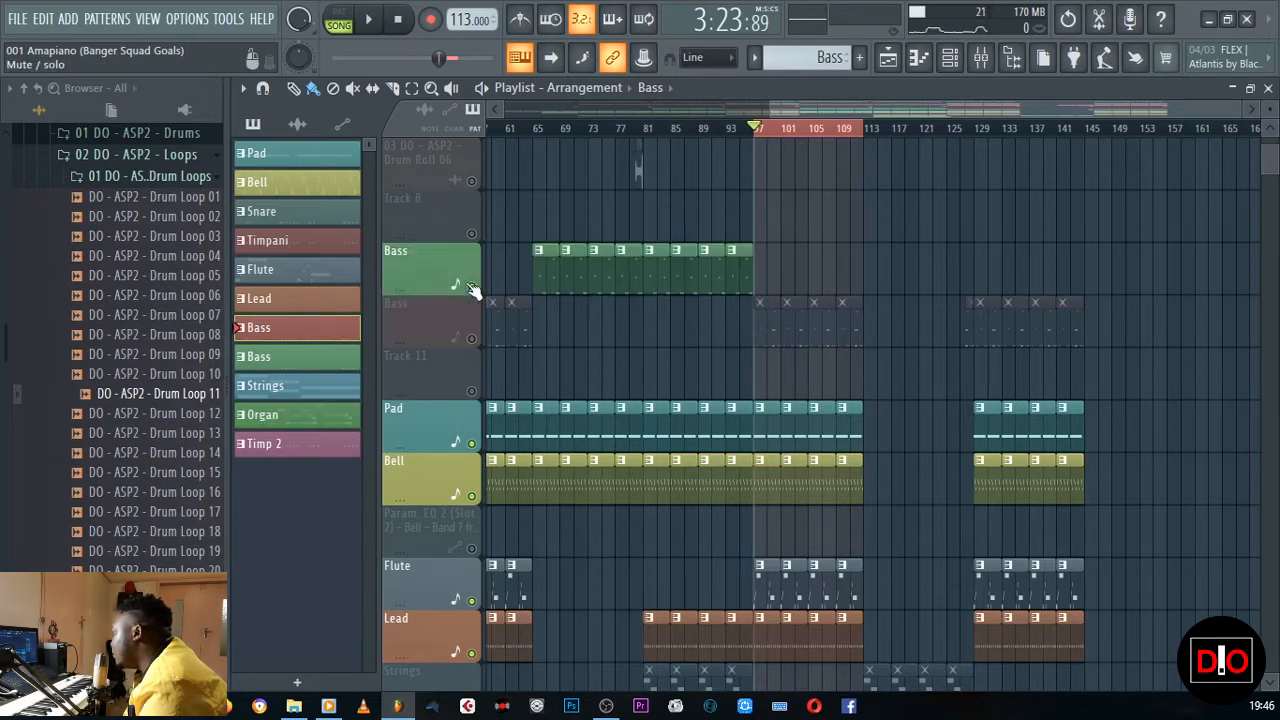
{"action": "left_click_drag", "start_coordinate": [760, 134], "coordinate": [642, 143]}
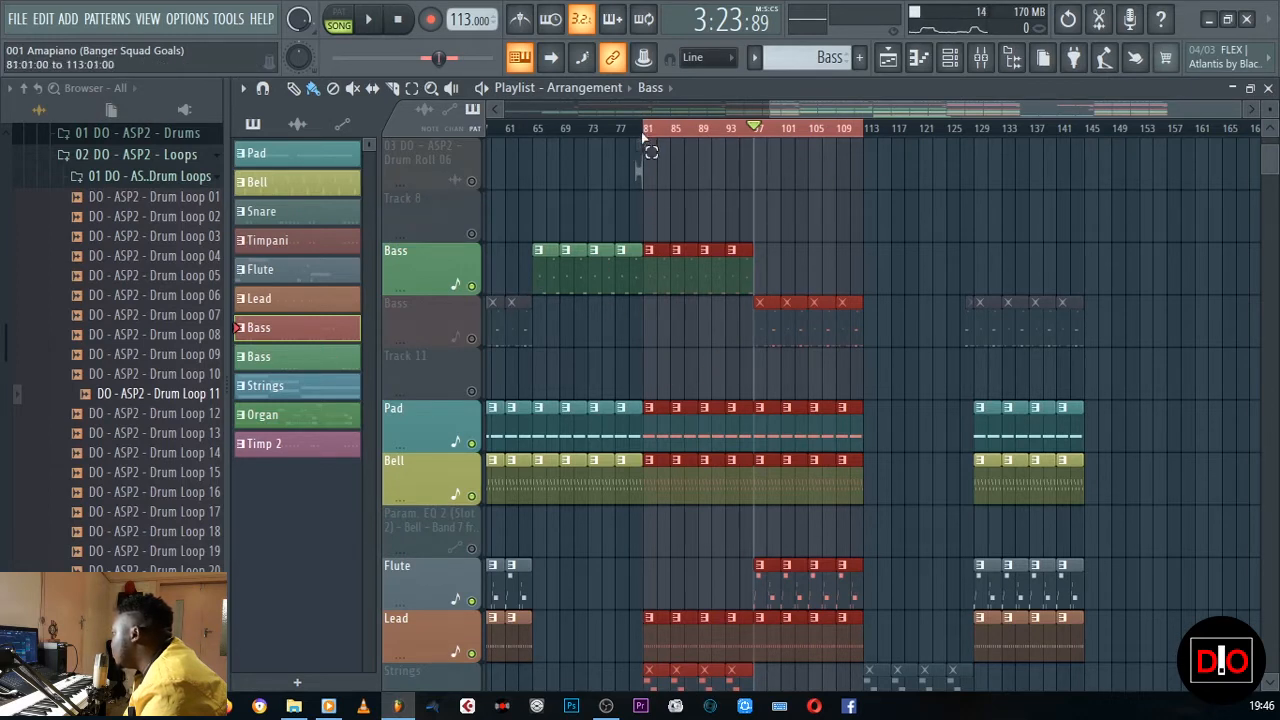
{"action": "left_click_drag", "start_coordinate": [644, 139], "coordinate": [736, 150]}
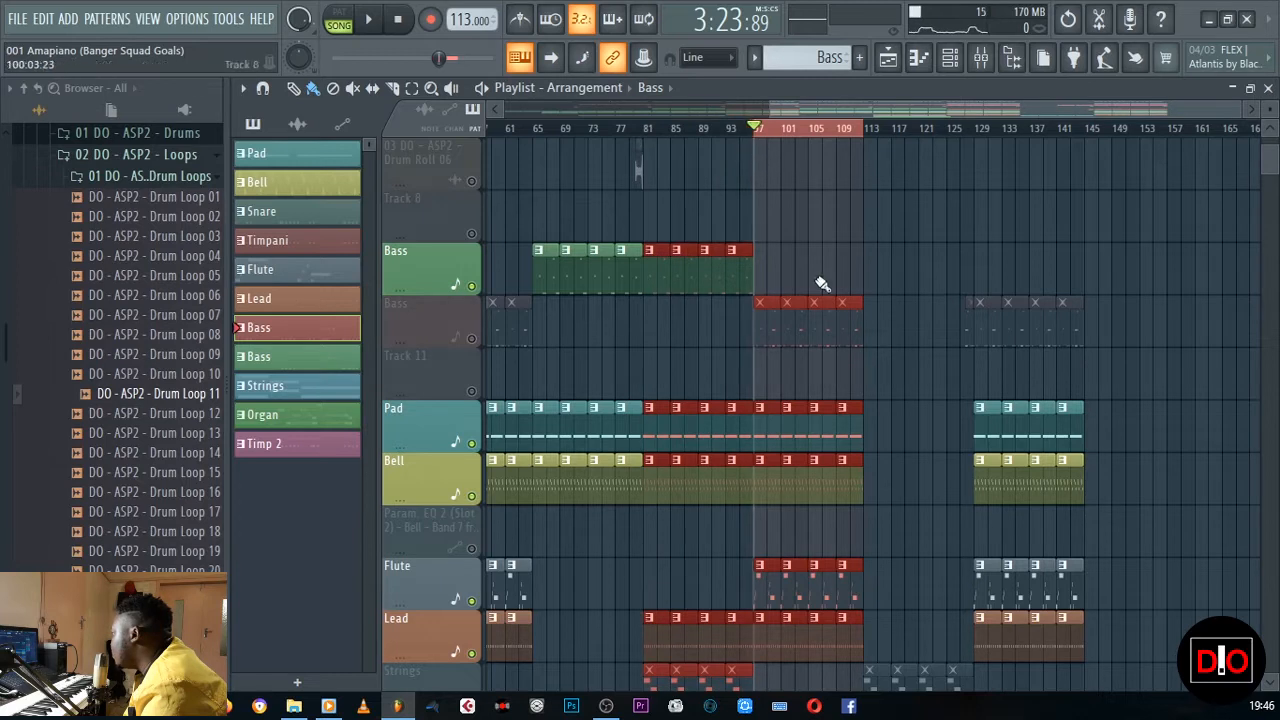
{"action": "left_click", "coordinate": [845, 250]}
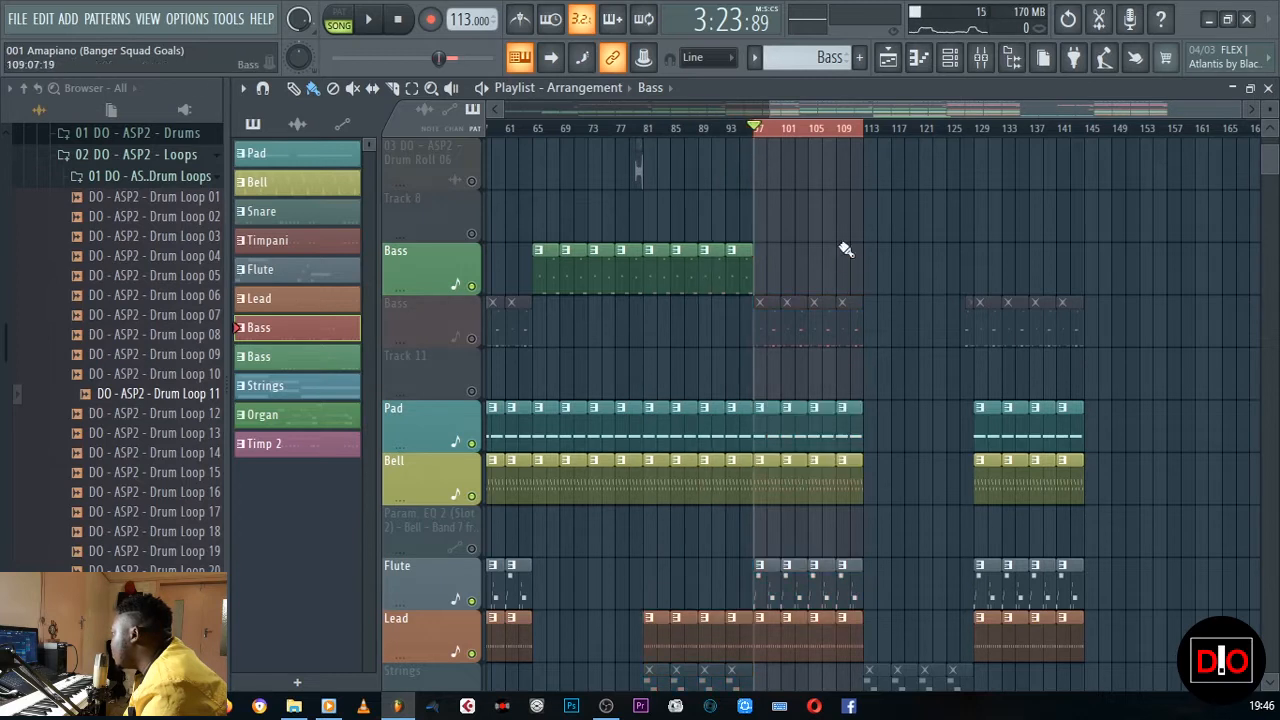
Step: Mute the green Bass track, unmute the red Bass track, and play the looped section
{"action": "left_click", "coordinate": [472, 287]}
{"action": "left_click", "coordinate": [472, 339]}
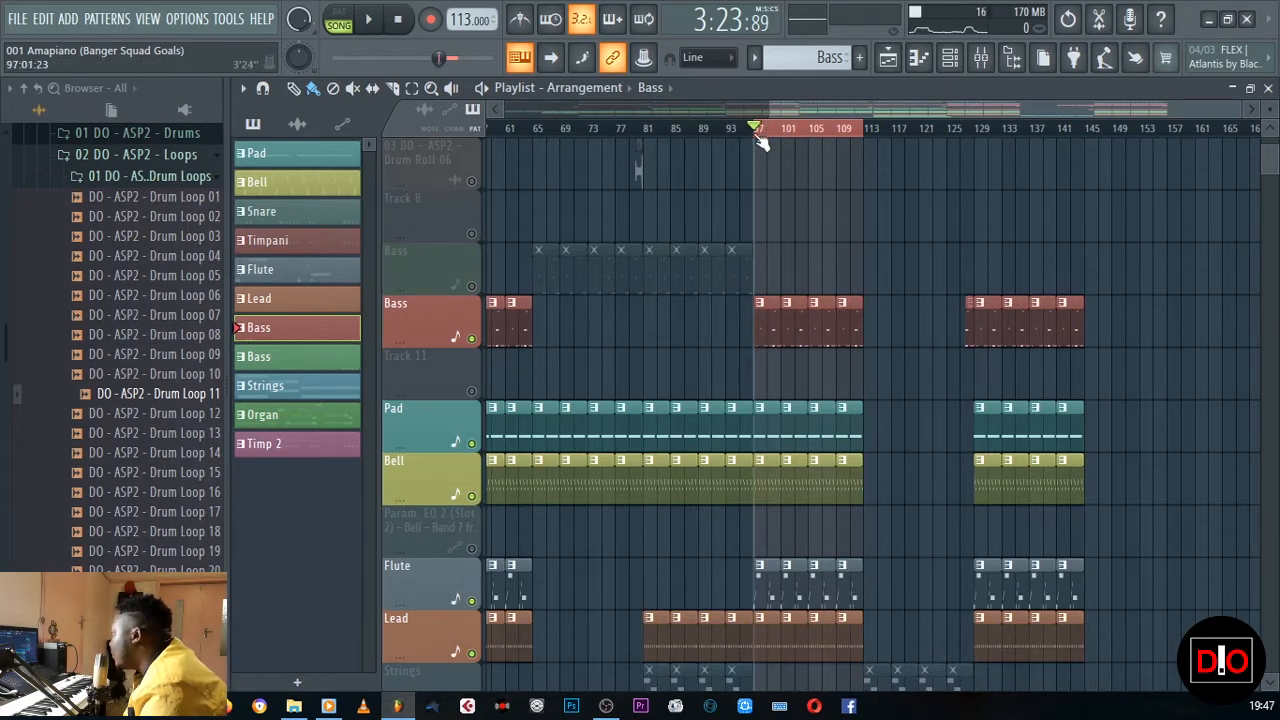
{"action": "left_click", "coordinate": [376, 24]}
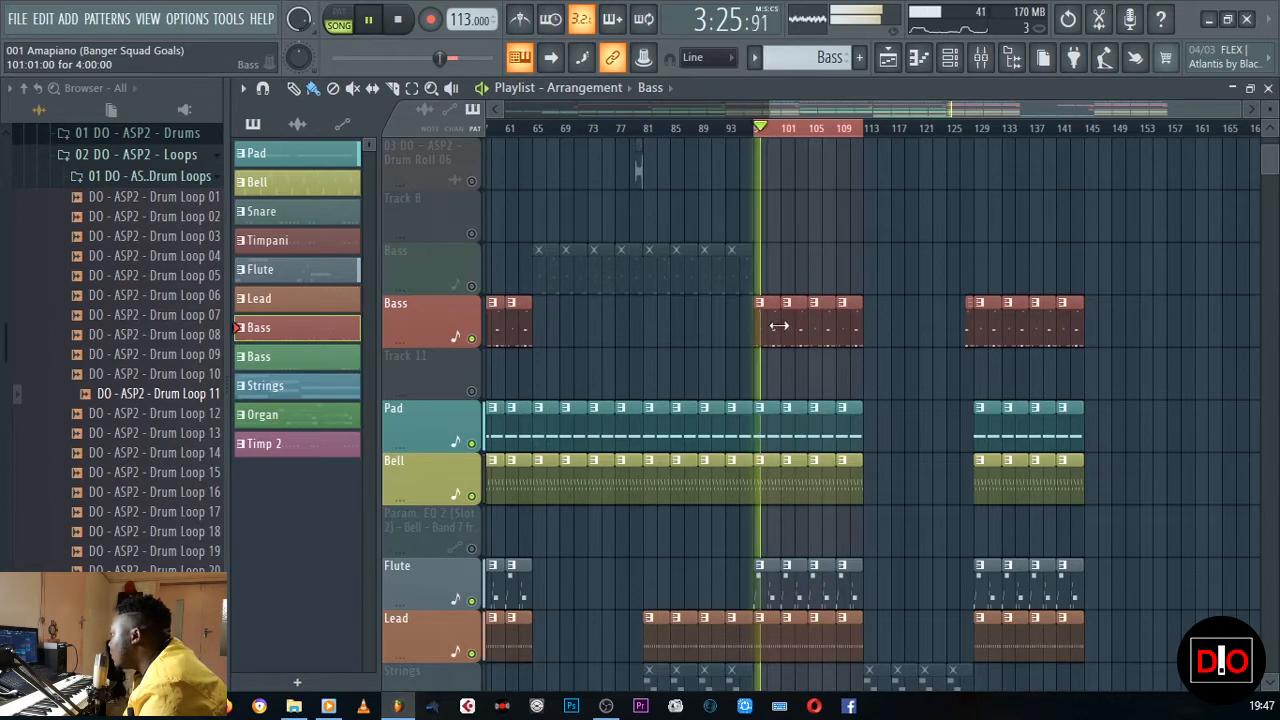
Step: Examine the Bass notes of DJ Odyccy - LogDrum 04 in the piano roll while the loop plays
{"action": "left_click", "coordinate": [1267, 88]}
{"action": "left_click", "coordinate": [678, 348]}
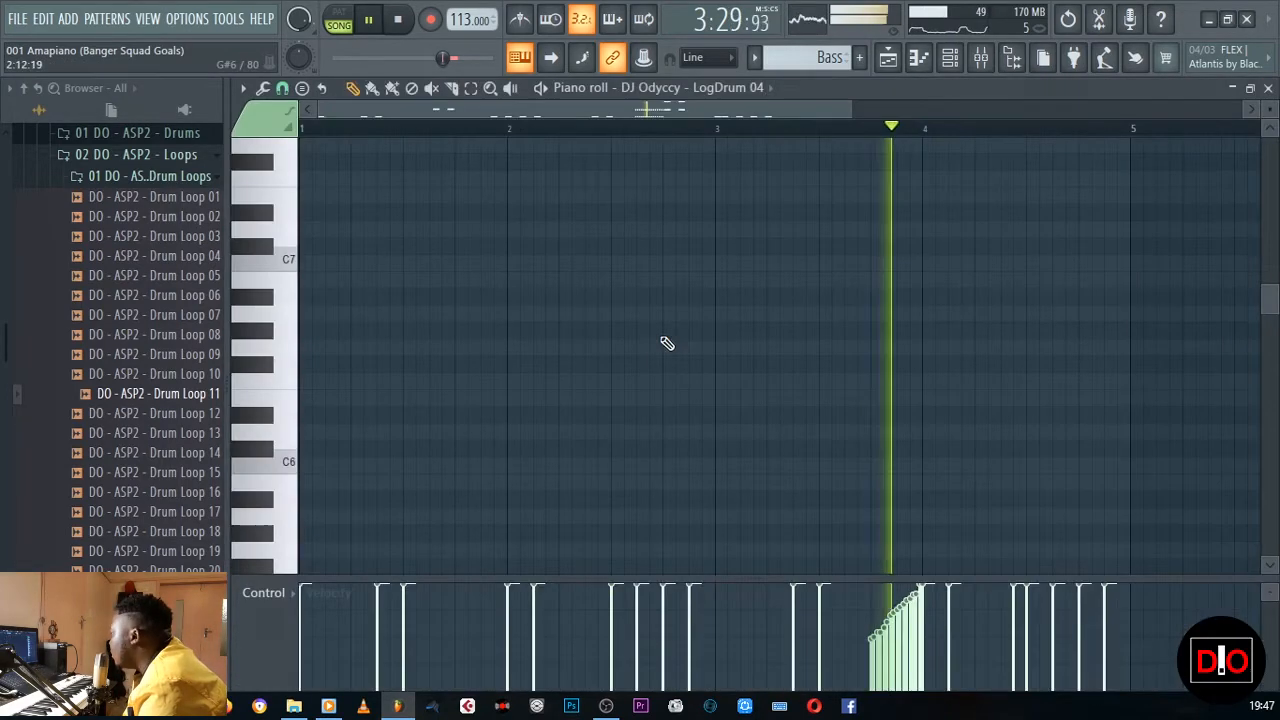
{"action": "scroll", "coordinate": [667, 343], "scroll_direction": "down", "scroll_amount": 4}
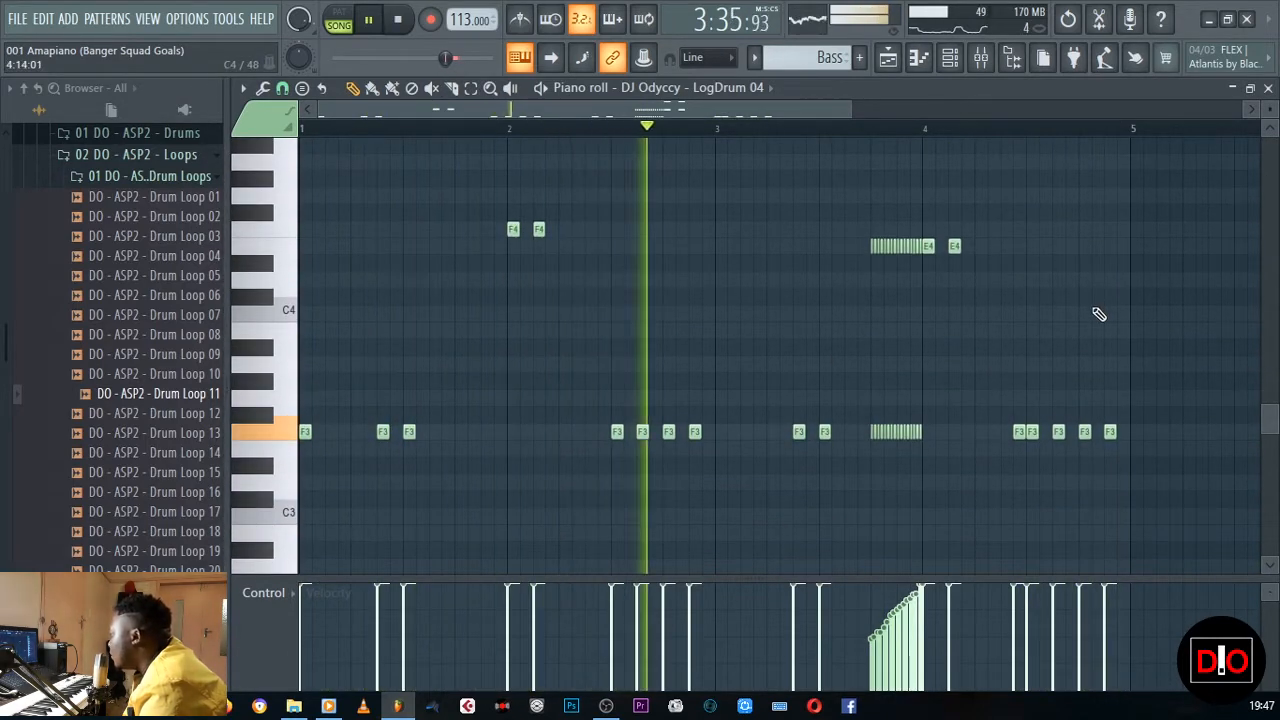
Step: Follow the Bass notes of DJ Odyccy - LogDrum 04 to the end of the pattern, and stop playback
{"action": "scroll", "coordinate": [1099, 314], "scroll_direction": "up", "scroll_amount": 2}
{"action": "scroll", "coordinate": [1099, 314], "scroll_direction": "down", "scroll_amount": 2}
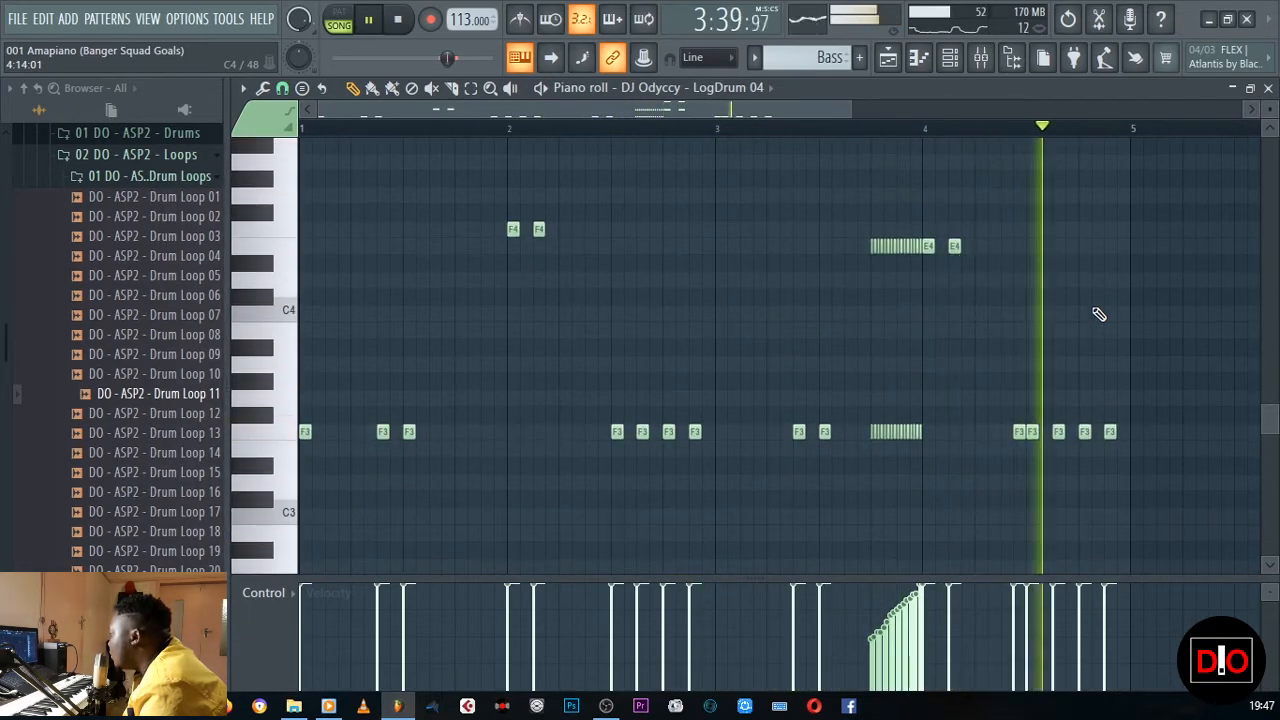
{"action": "left_click", "coordinate": [405, 21]}
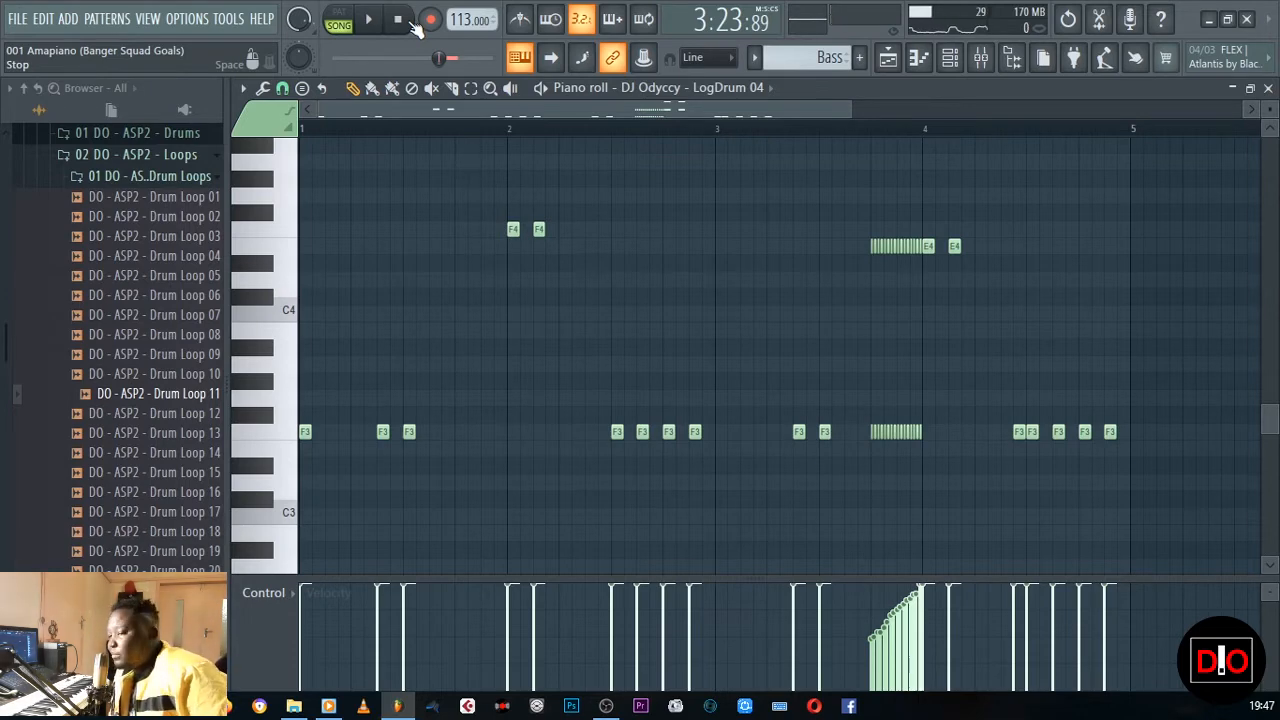
Step: Leave the piano roll and view the DJ Odyccy - LogDrum 04 instrument's settings from the channel rack
{"action": "left_click", "coordinate": [1270, 88]}
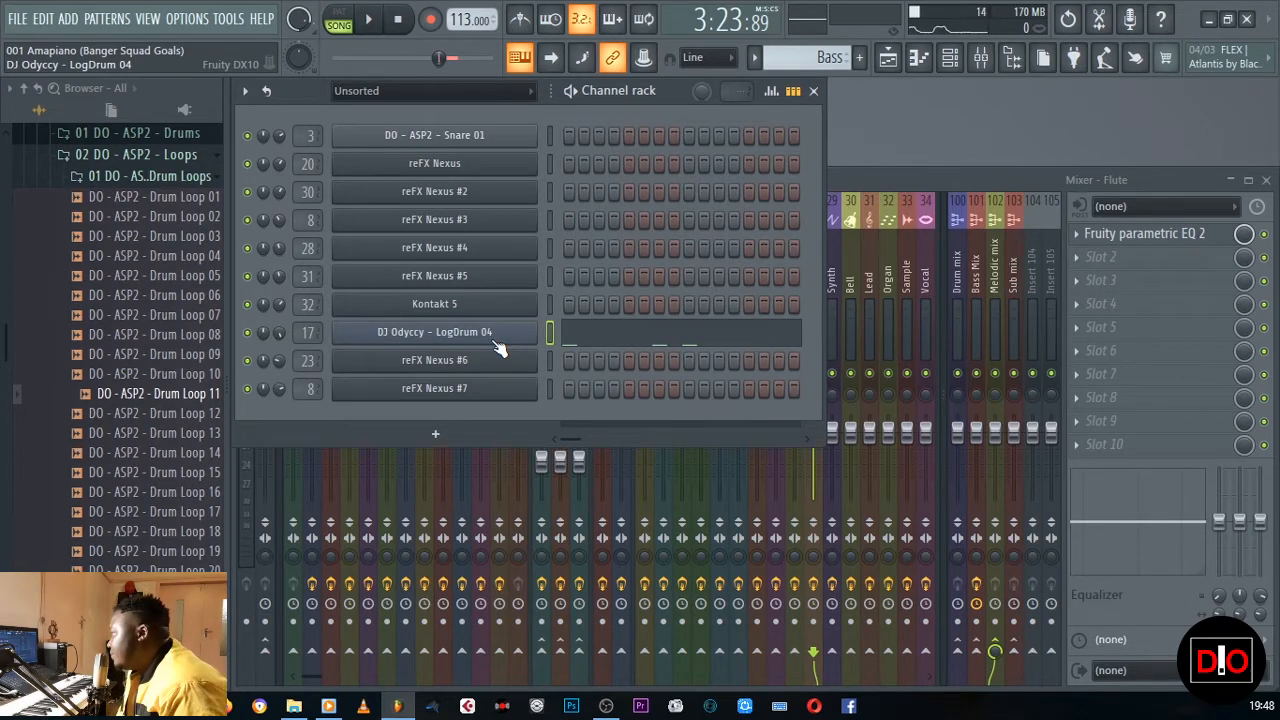
{"action": "left_click", "coordinate": [497, 347]}
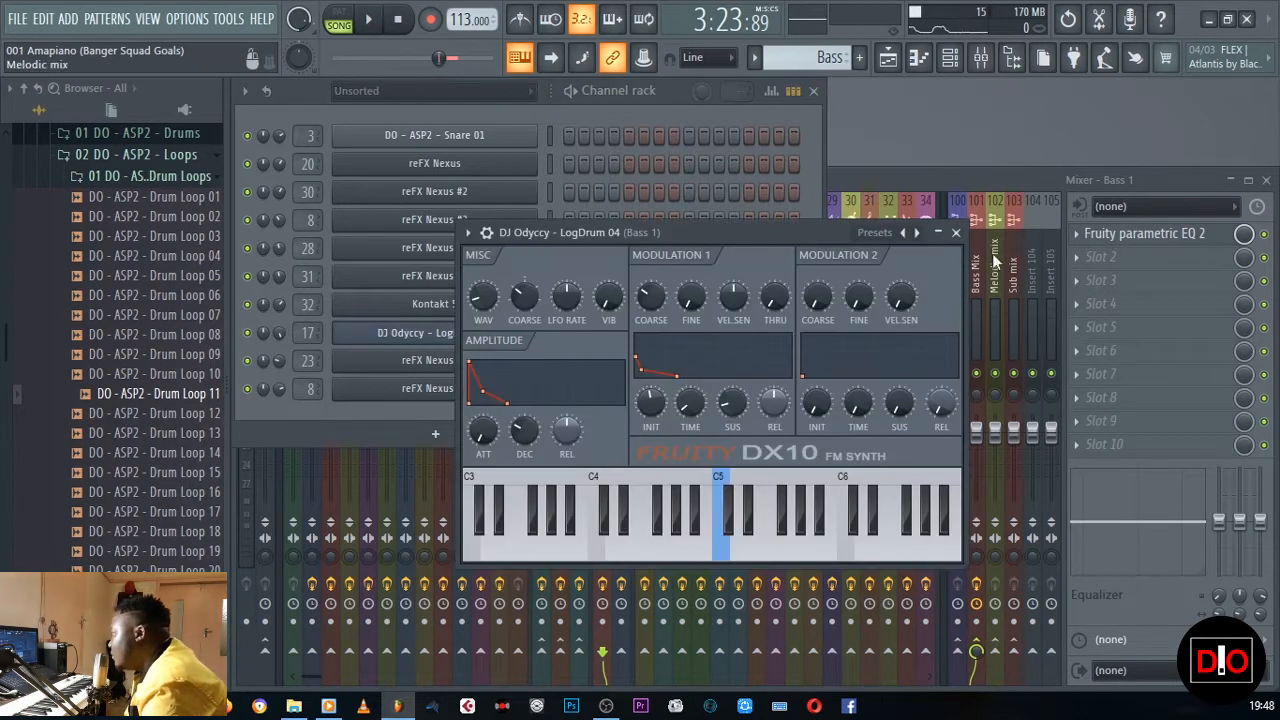
{"action": "left_click", "coordinate": [959, 238]}
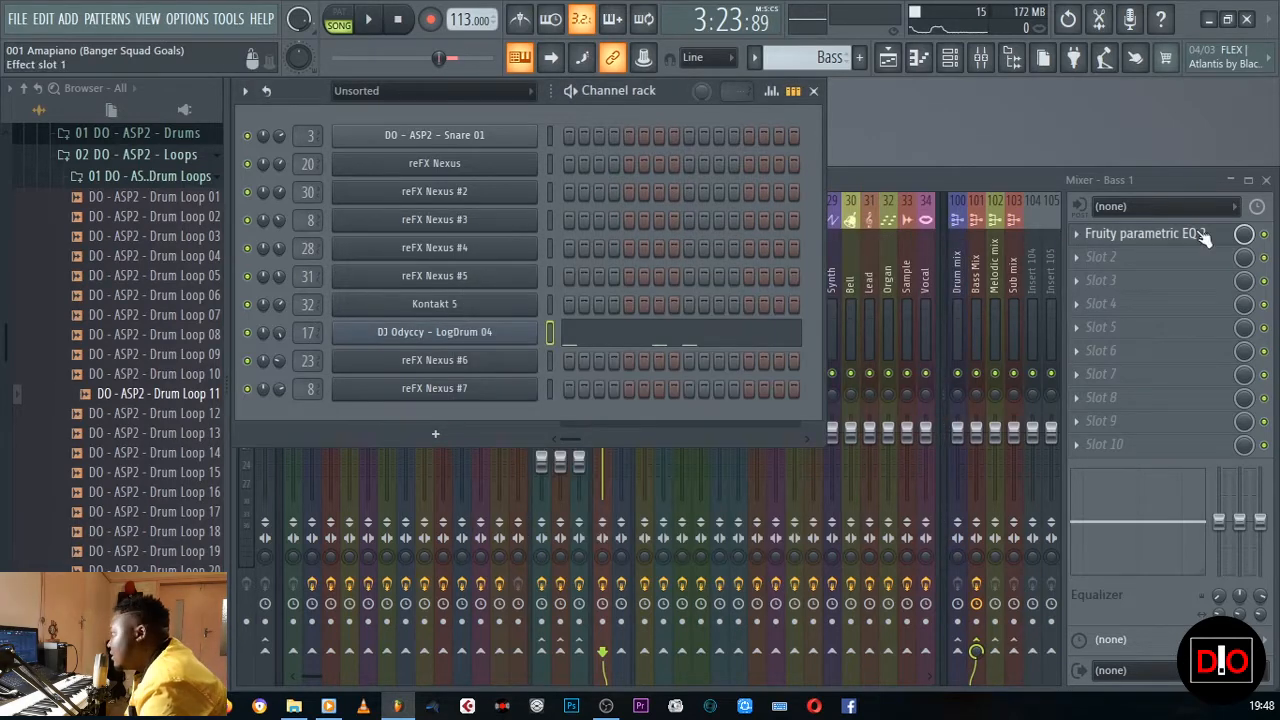
Step: Return to the playlist, select the green Bass pattern, and extend the looped section back to bar 81
{"action": "left_click", "coordinate": [888, 57]}
{"action": "left_click", "coordinate": [293, 364]}
{"action": "left_click", "coordinate": [760, 134]}
{"action": "left_click_drag", "start_coordinate": [765, 145], "coordinate": [645, 157]}
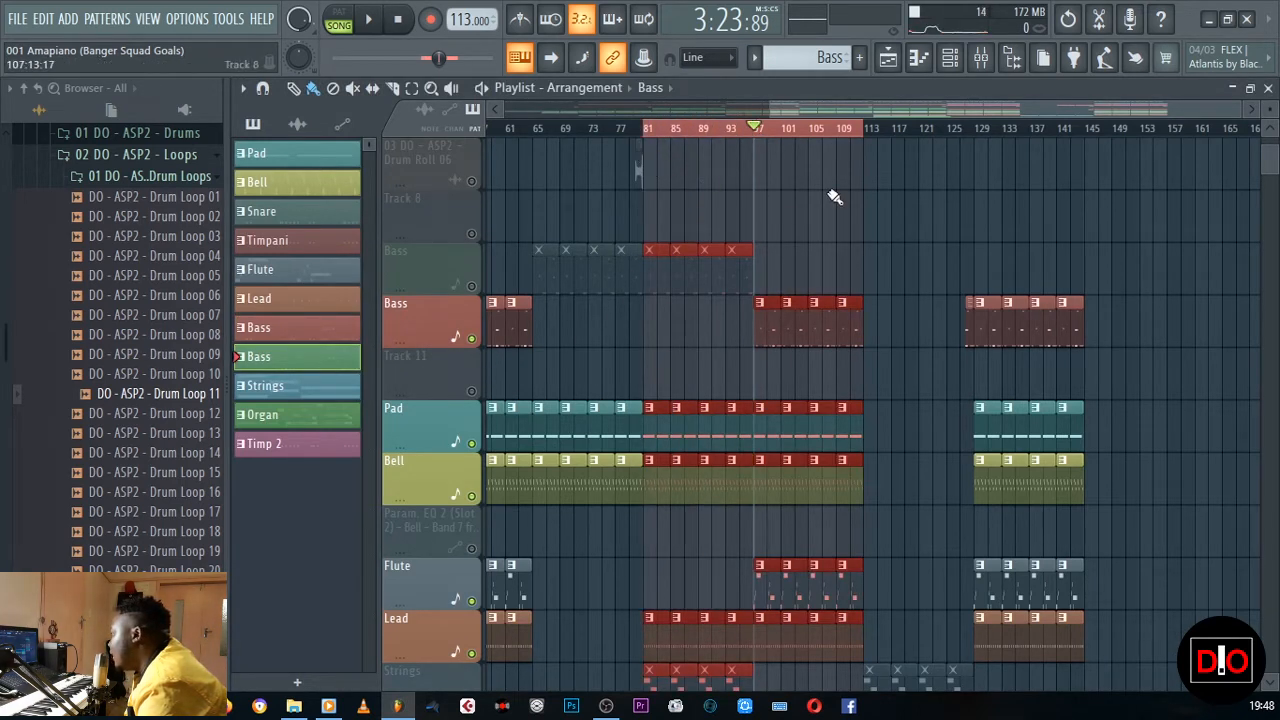
Step: Deselect the clips, unmute the green Bass track, and place the playhead at bar 81
{"action": "left_click", "coordinate": [835, 196]}
{"action": "left_click", "coordinate": [471, 286]}
{"action": "left_click", "coordinate": [645, 139]}
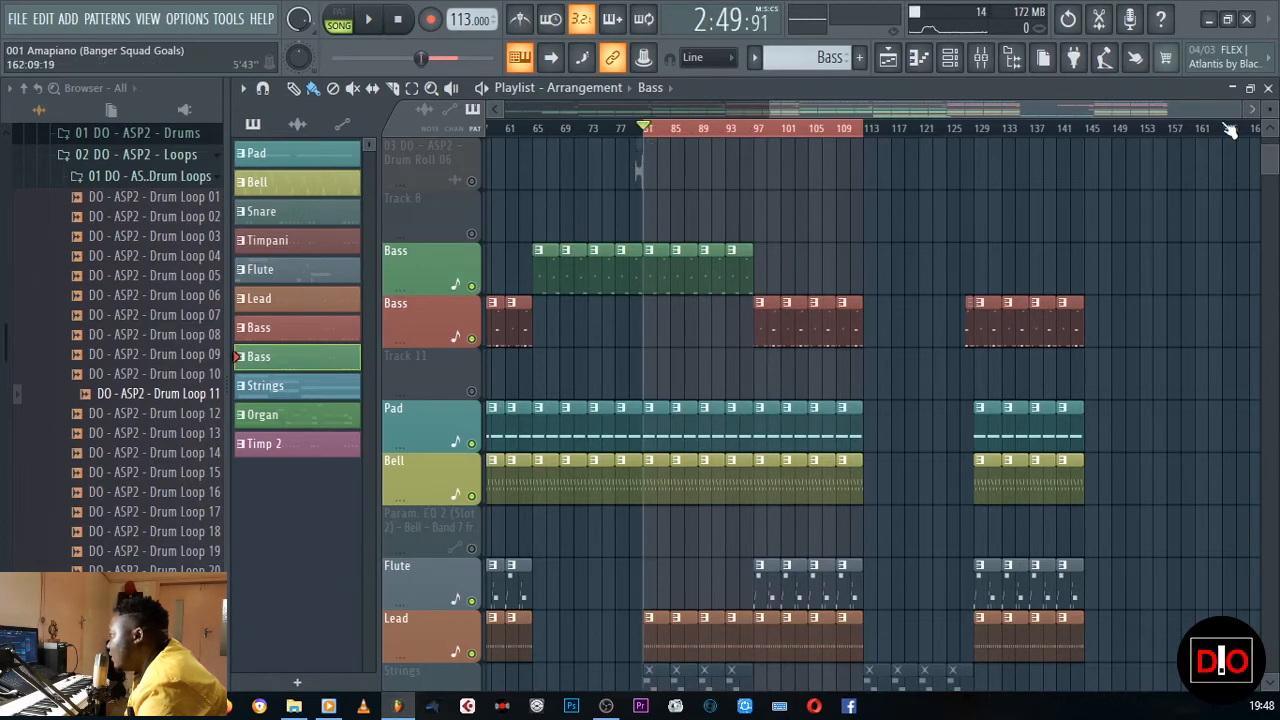
Step: Play the loop while examining the green Bass pattern's notes in the LogDrum 04 piano roll, and stop playback
{"action": "left_click", "coordinate": [1268, 88]}
{"action": "left_click", "coordinate": [593, 340]}
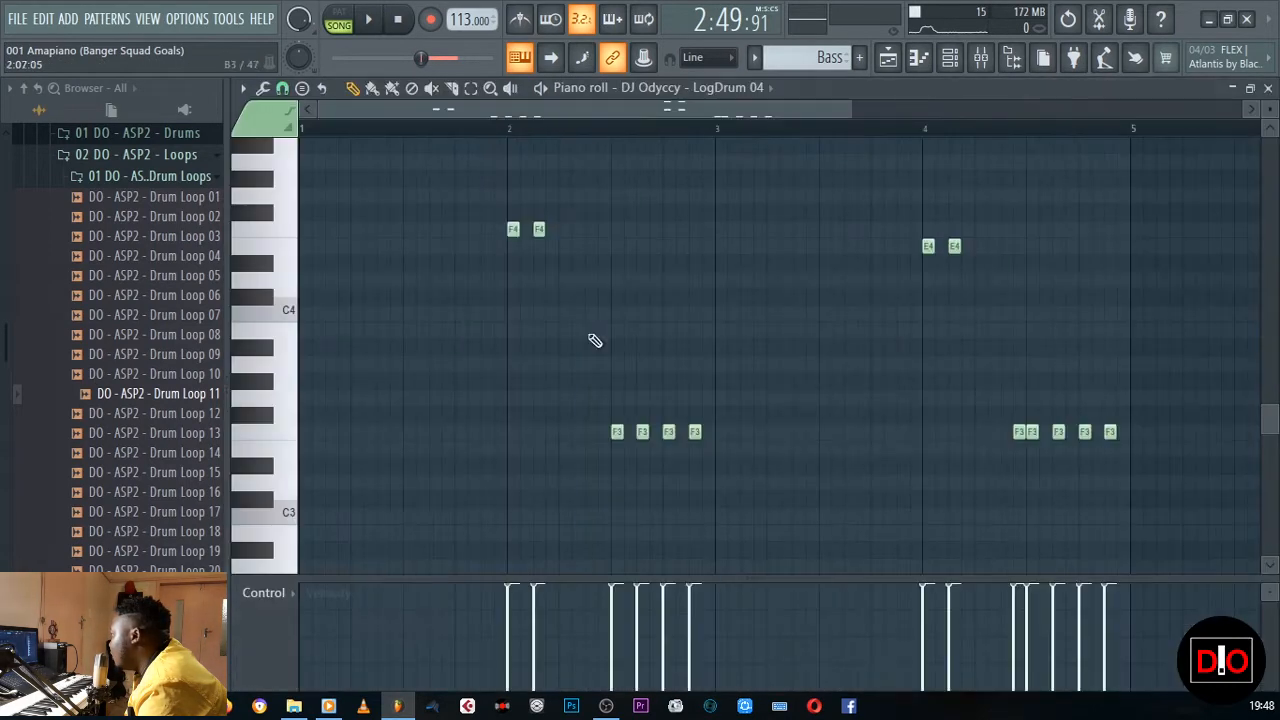
{"action": "scroll", "coordinate": [830, 550], "scroll_direction": "up", "scroll_amount": 5}
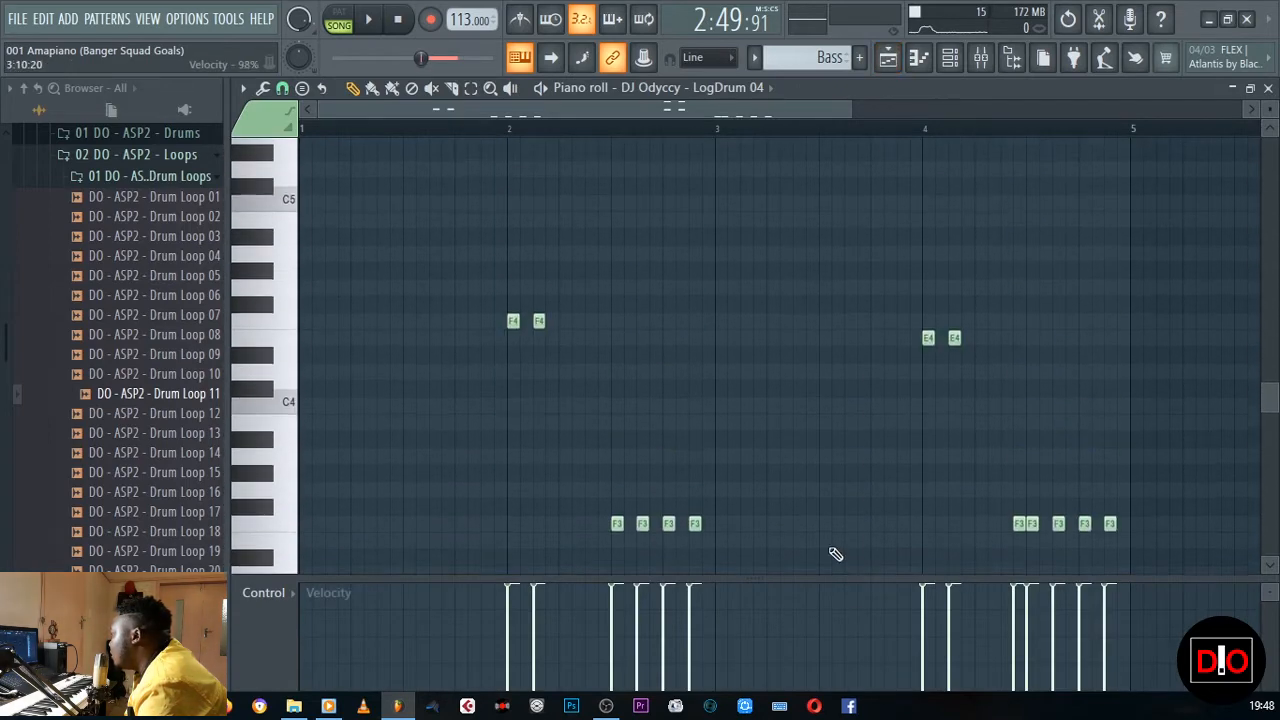
{"action": "left_click", "coordinate": [368, 19]}
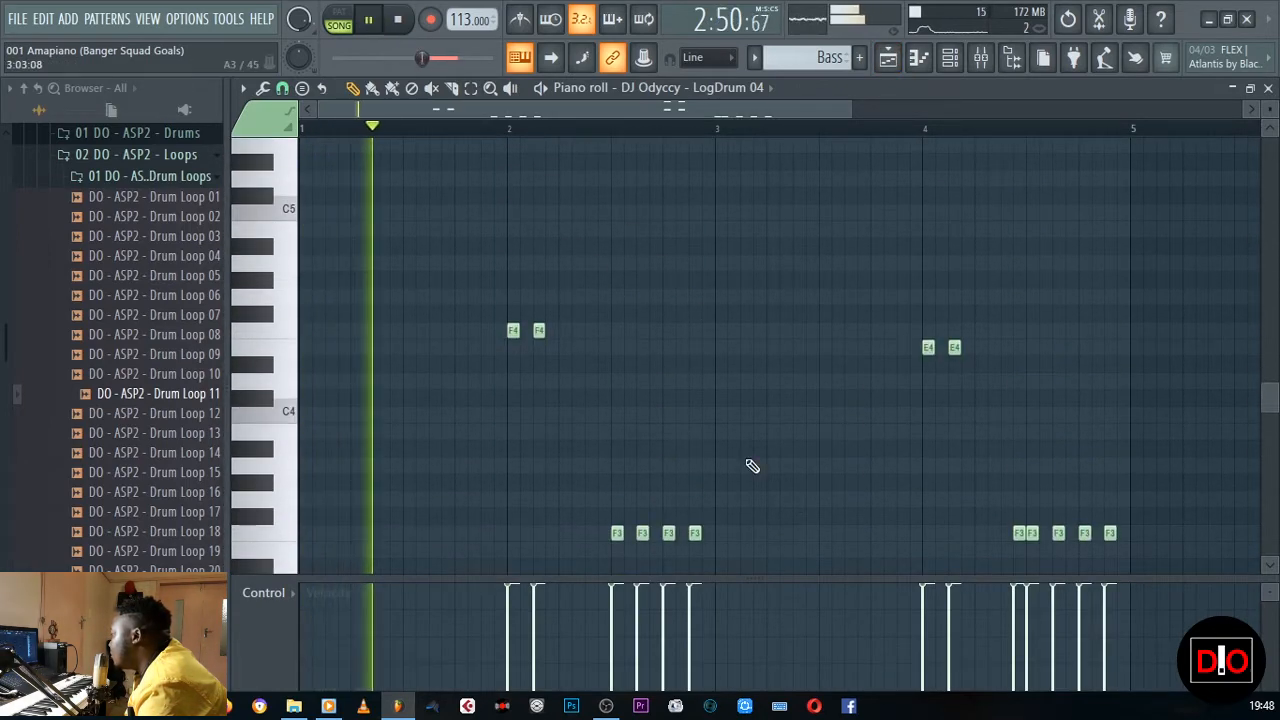
{"action": "scroll", "coordinate": [751, 463], "scroll_direction": "down", "scroll_amount": 7}
{"action": "scroll", "coordinate": [751, 463], "scroll_direction": "up", "scroll_amount": 4}
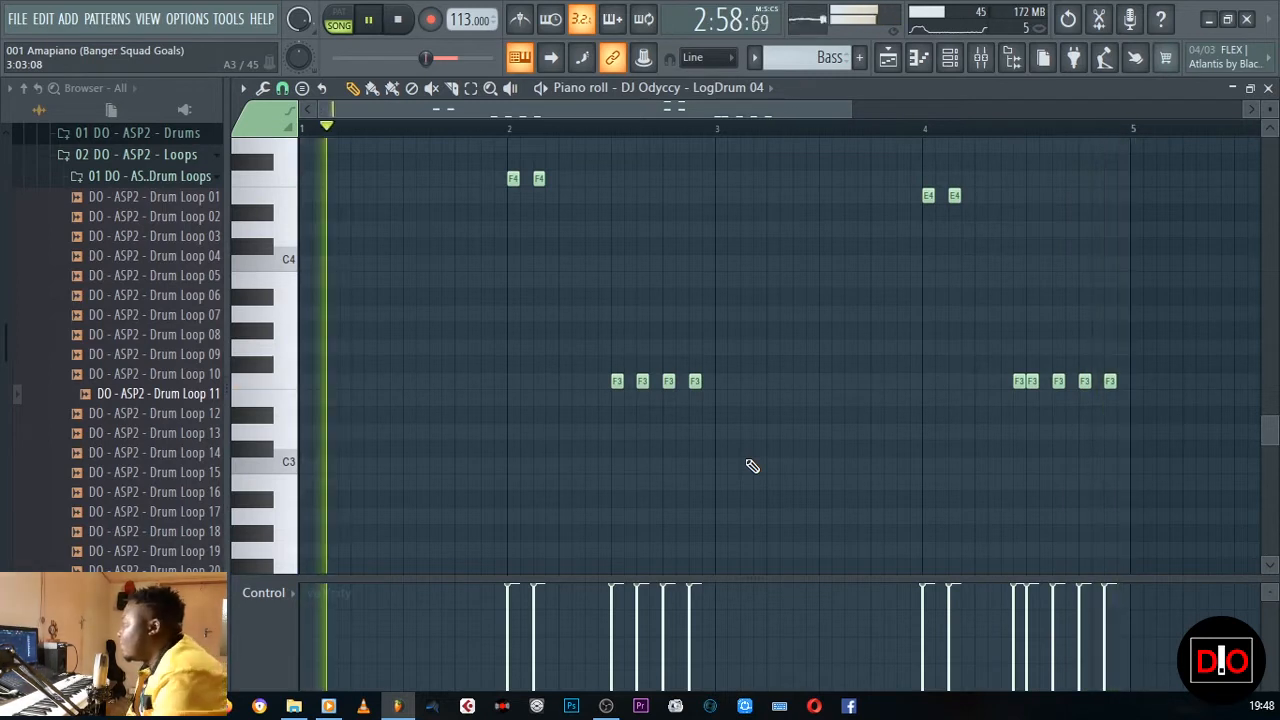
{"action": "left_click", "coordinate": [410, 22]}
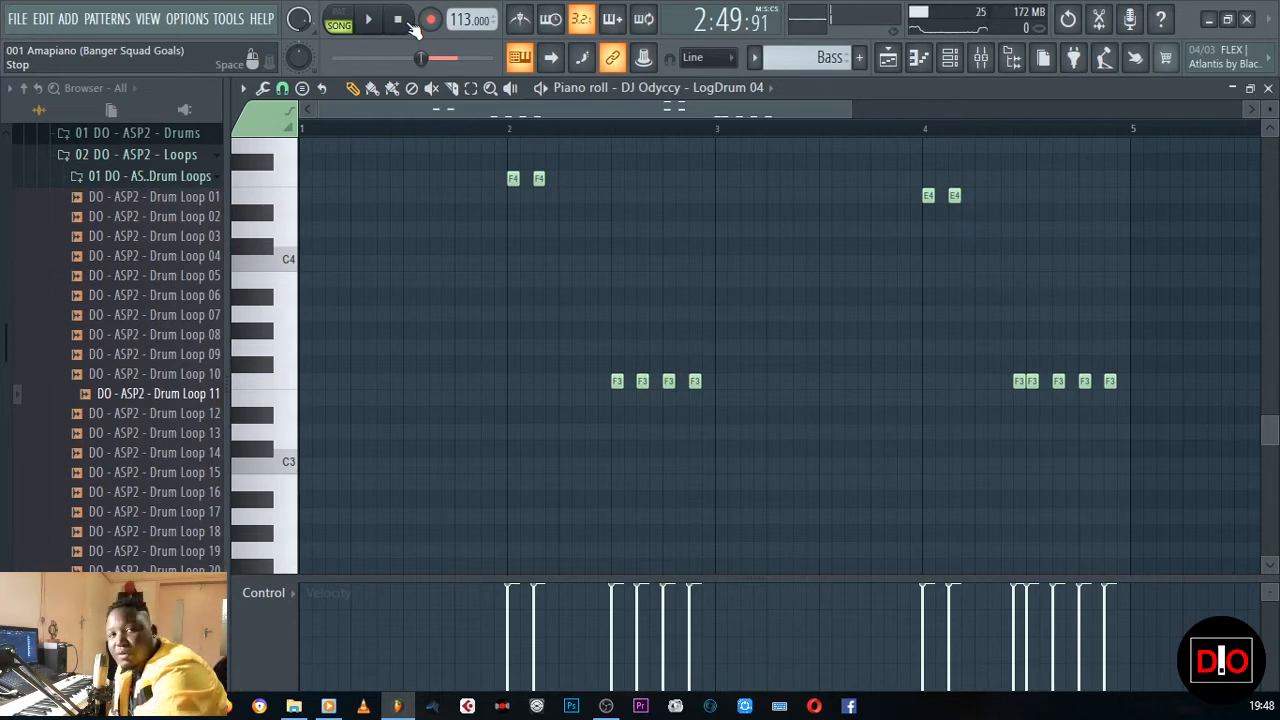
Step: Return to the playlist, select the Strings pattern, and unmute the Strings track
{"action": "left_click", "coordinate": [1268, 88]}
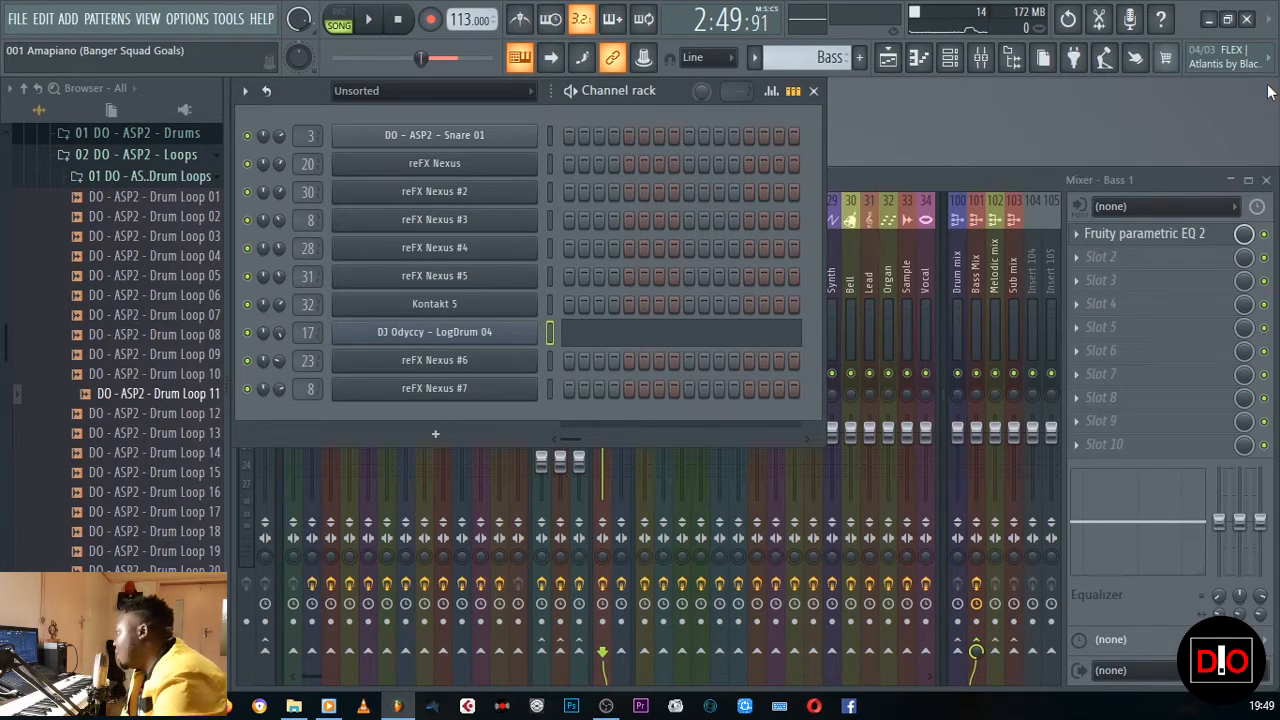
{"action": "left_click", "coordinate": [888, 57]}
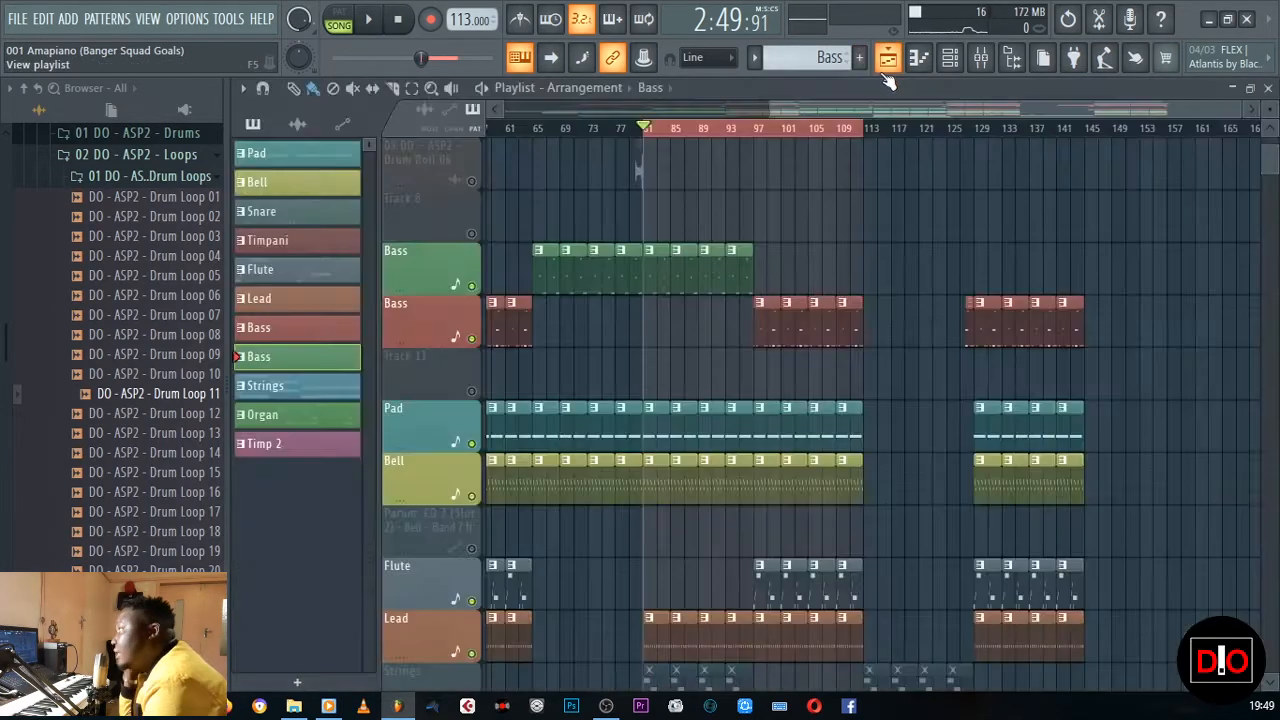
{"action": "scroll", "coordinate": [610, 402], "scroll_direction": "down", "scroll_amount": 2}
{"action": "left_click", "coordinate": [337, 395]}
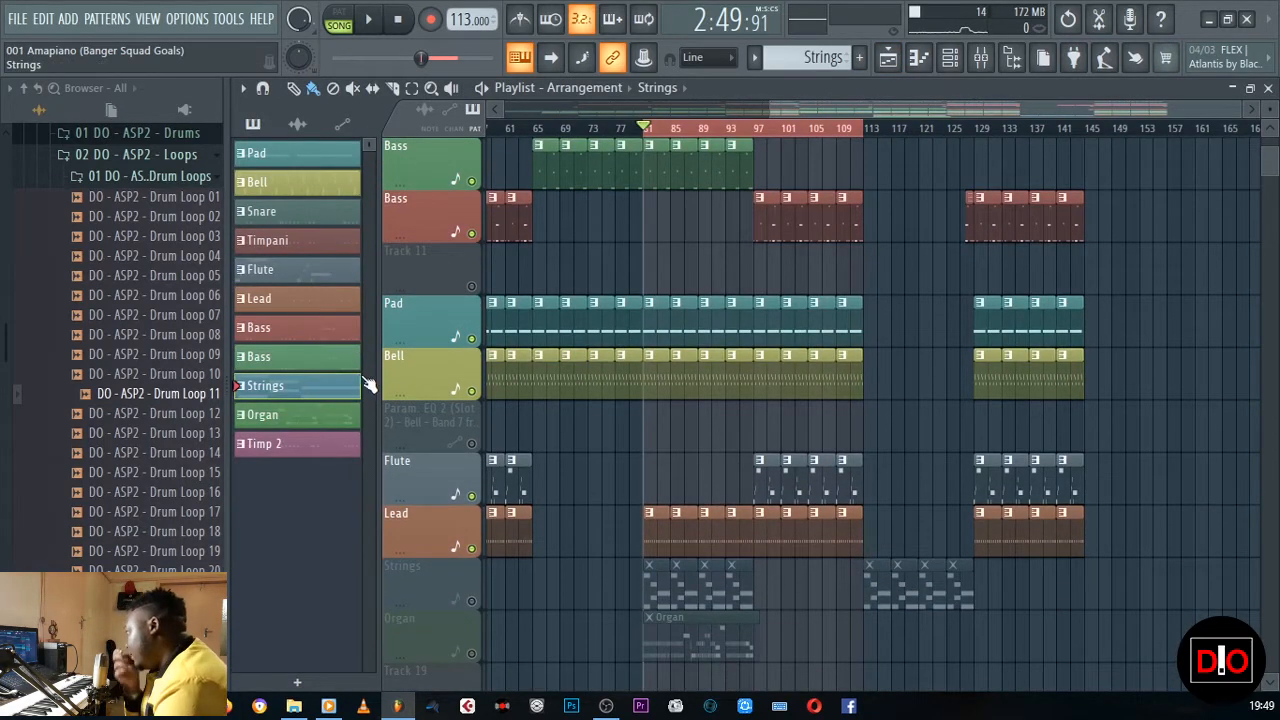
{"action": "scroll", "coordinate": [700, 540], "scroll_direction": "down", "scroll_amount": 3}
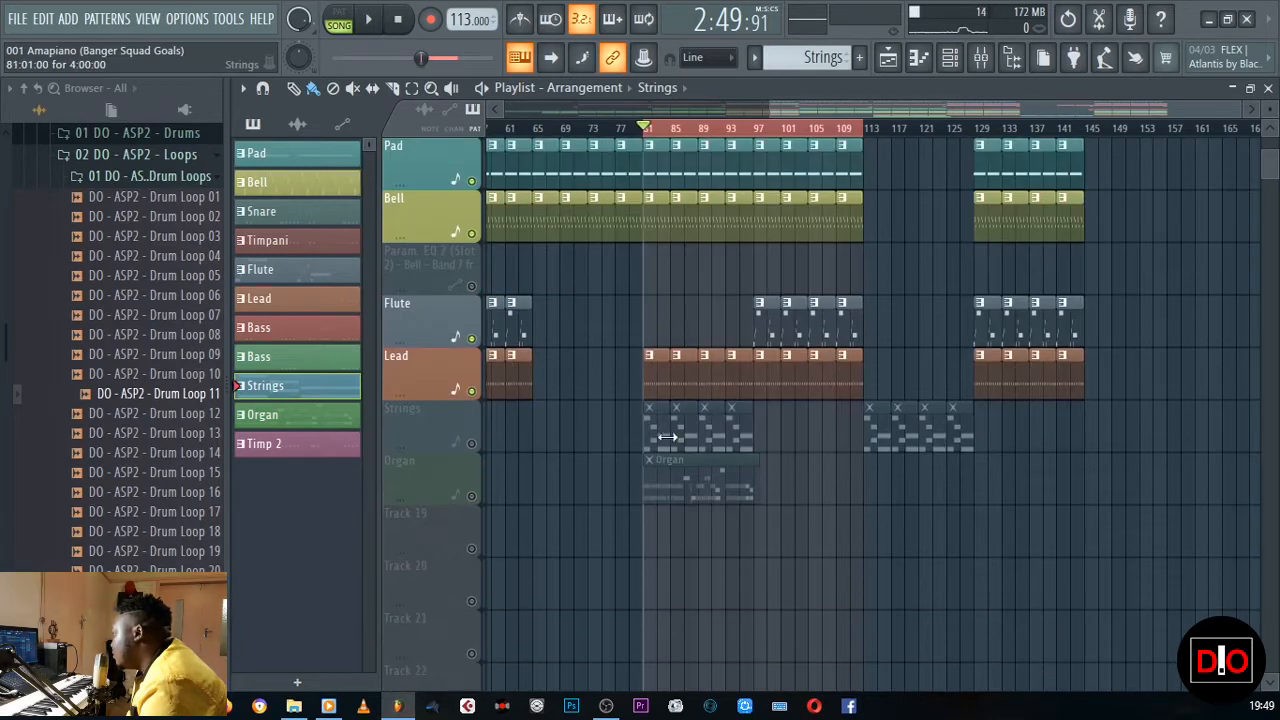
{"action": "left_click", "coordinate": [471, 443]}
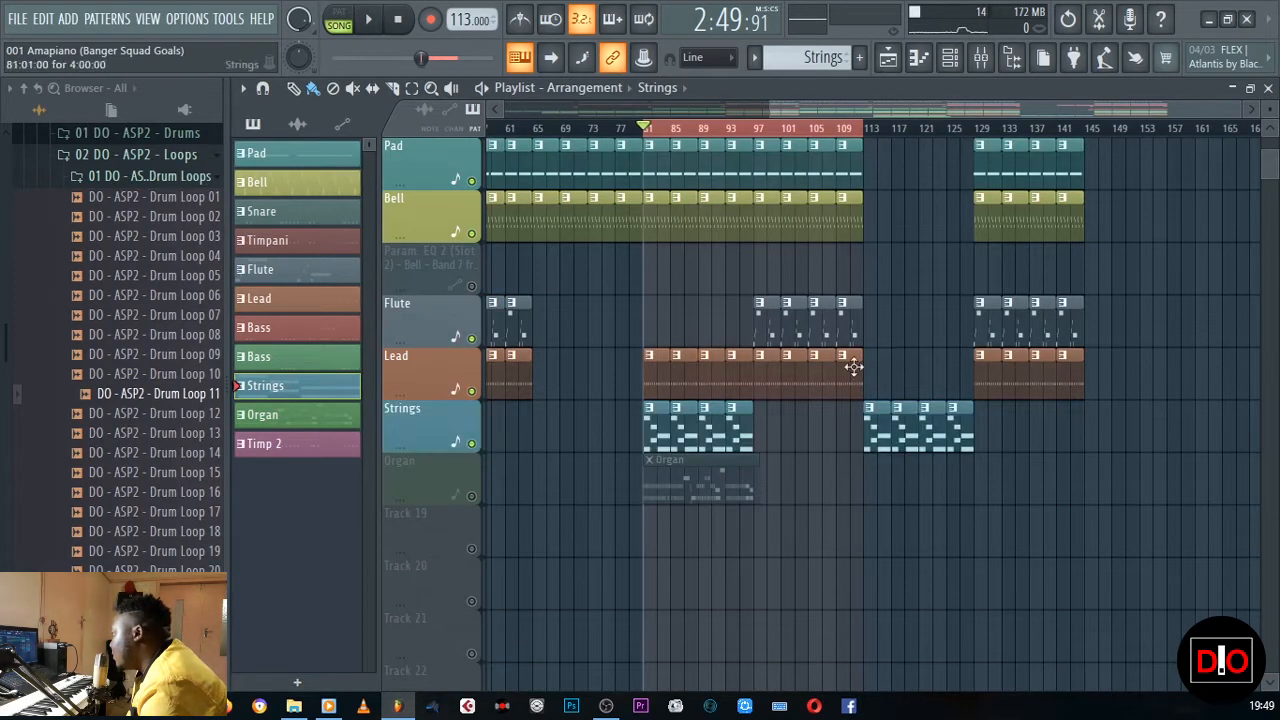
Step: Open the reFX Nexus #6 channel from the channel rack to view its Violin Solo 2 preset
{"action": "left_click", "coordinate": [1267, 89]}
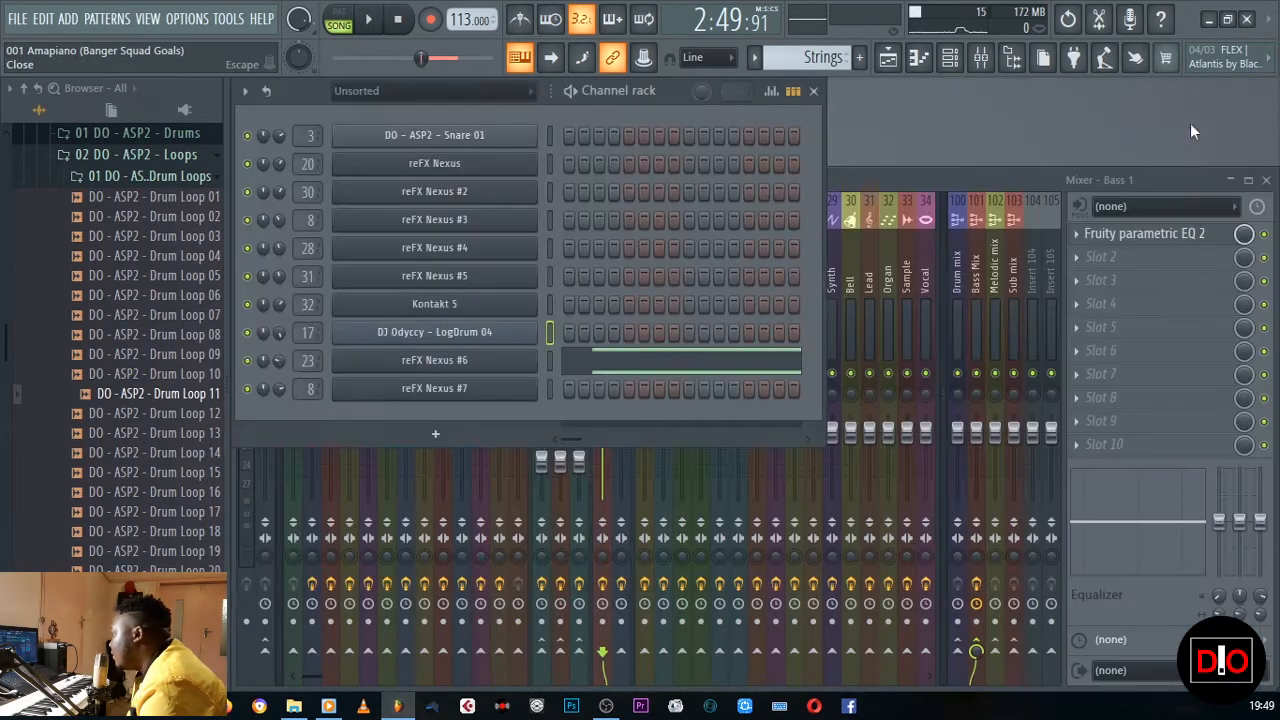
{"action": "left_click", "coordinate": [548, 362]}
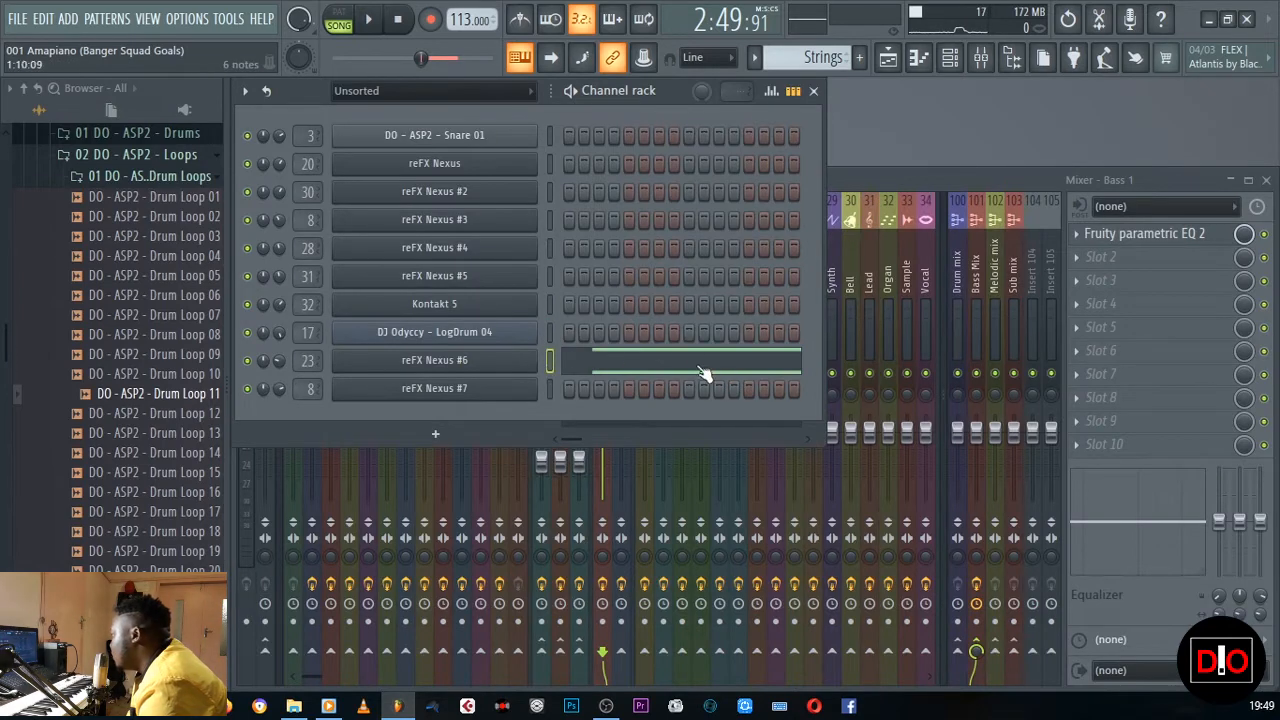
{"action": "left_click", "coordinate": [452, 361]}
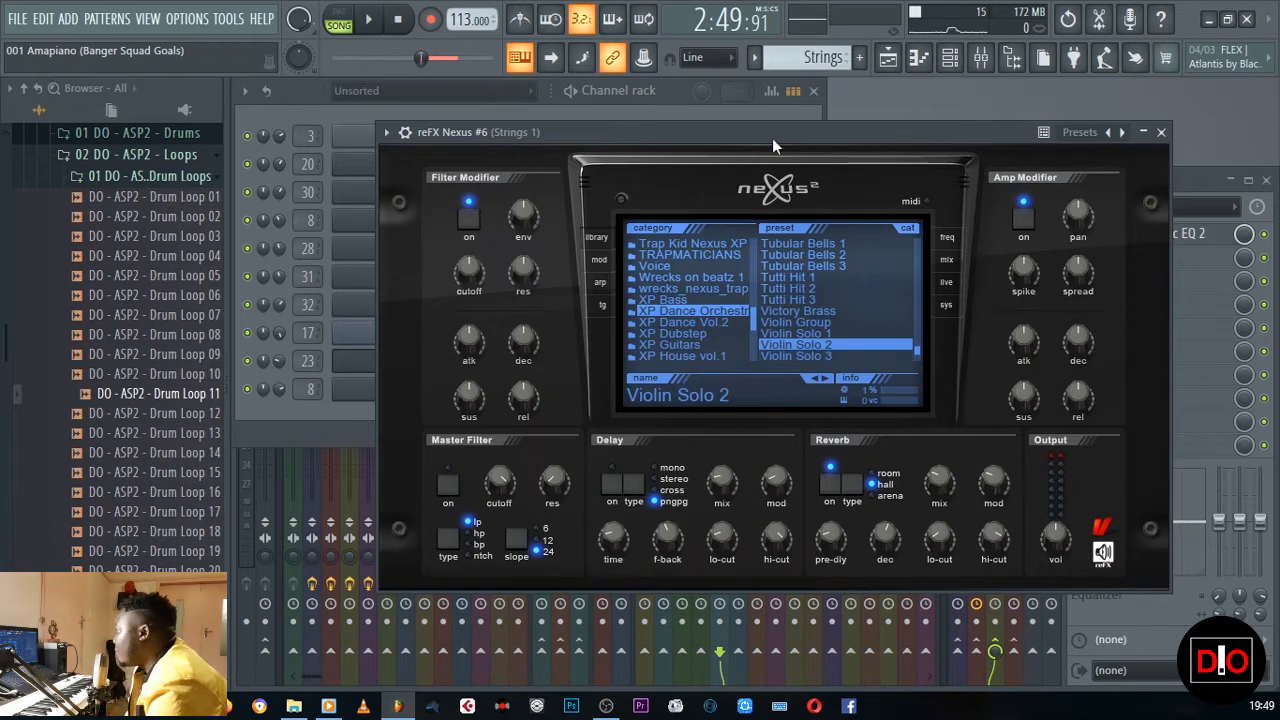
Step: Play the Strings pattern alone in pattern mode, examine its notes in the piano roll, and stop playback
{"action": "left_click", "coordinate": [368, 20]}
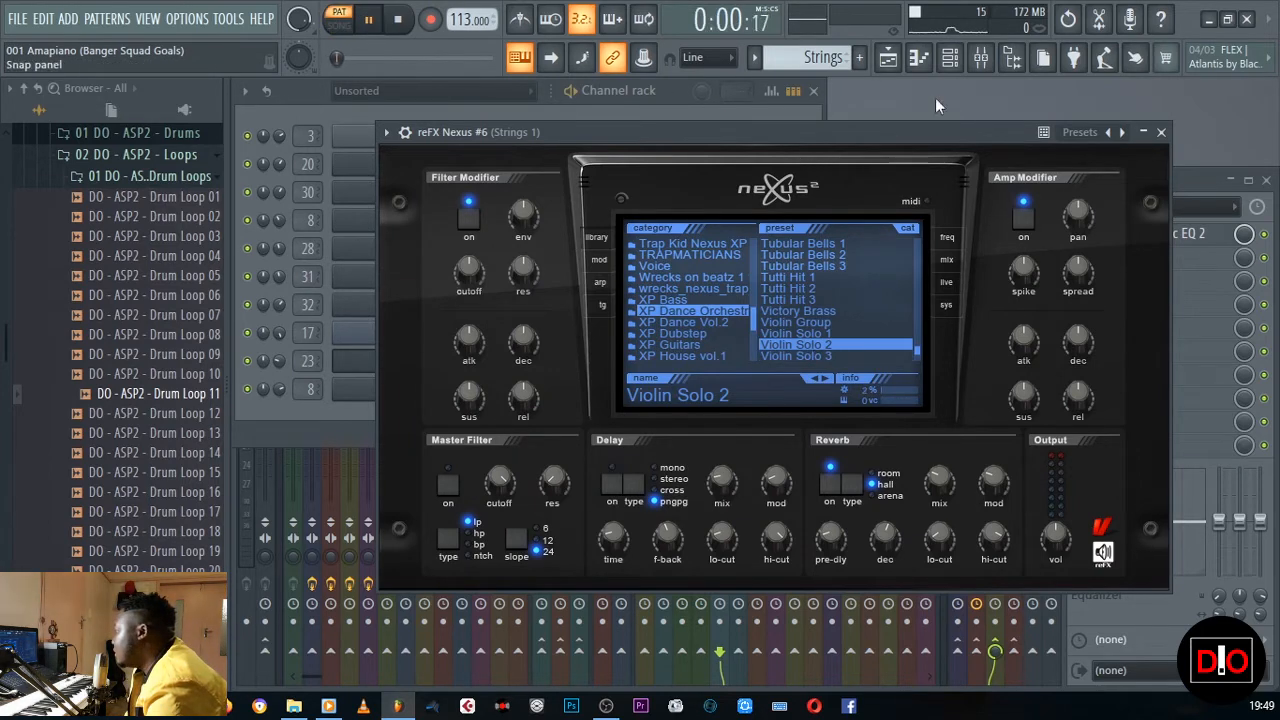
{"action": "left_click", "coordinate": [1157, 137]}
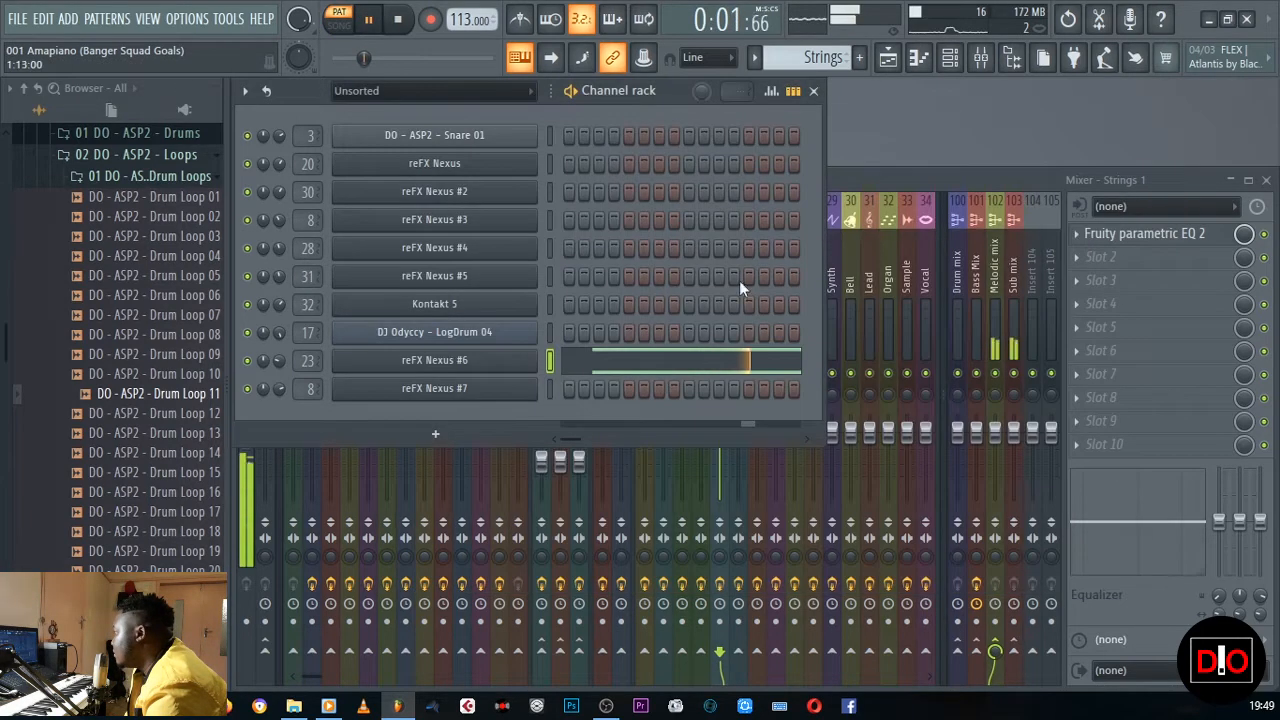
{"action": "left_click", "coordinate": [691, 363]}
{"action": "scroll", "coordinate": [714, 303], "scroll_direction": "up", "scroll_amount": 5}
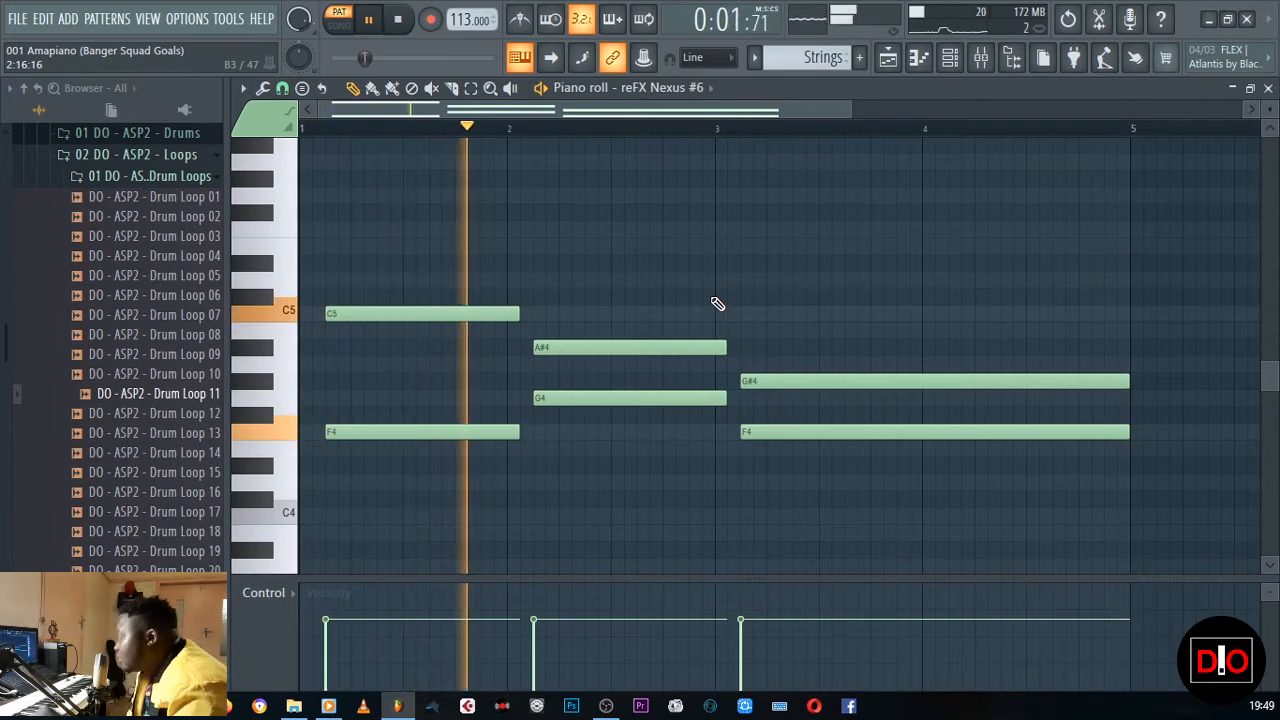
{"action": "left_click", "coordinate": [1268, 89]}
{"action": "key", "text": "space"}
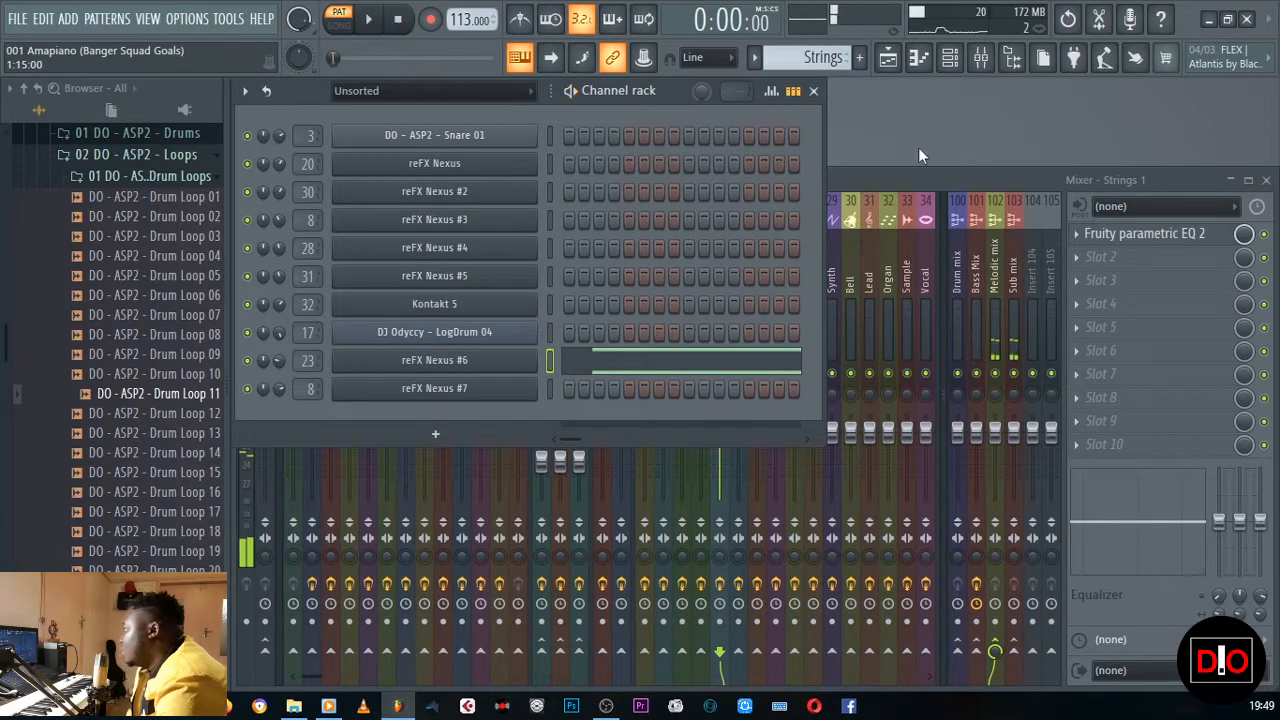
Step: Return to the playlist, switch to song mode, and play the looped section with the strings before stopping
{"action": "left_click", "coordinate": [887, 60]}
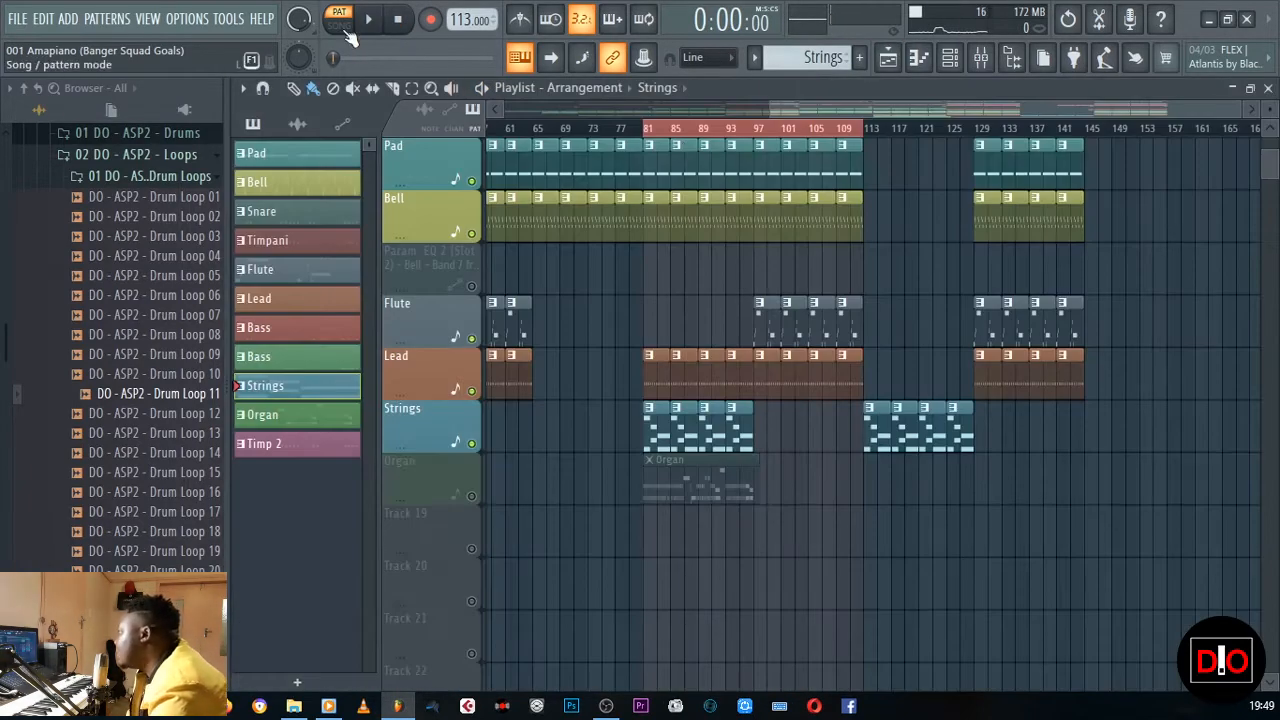
{"action": "left_click", "coordinate": [345, 28]}
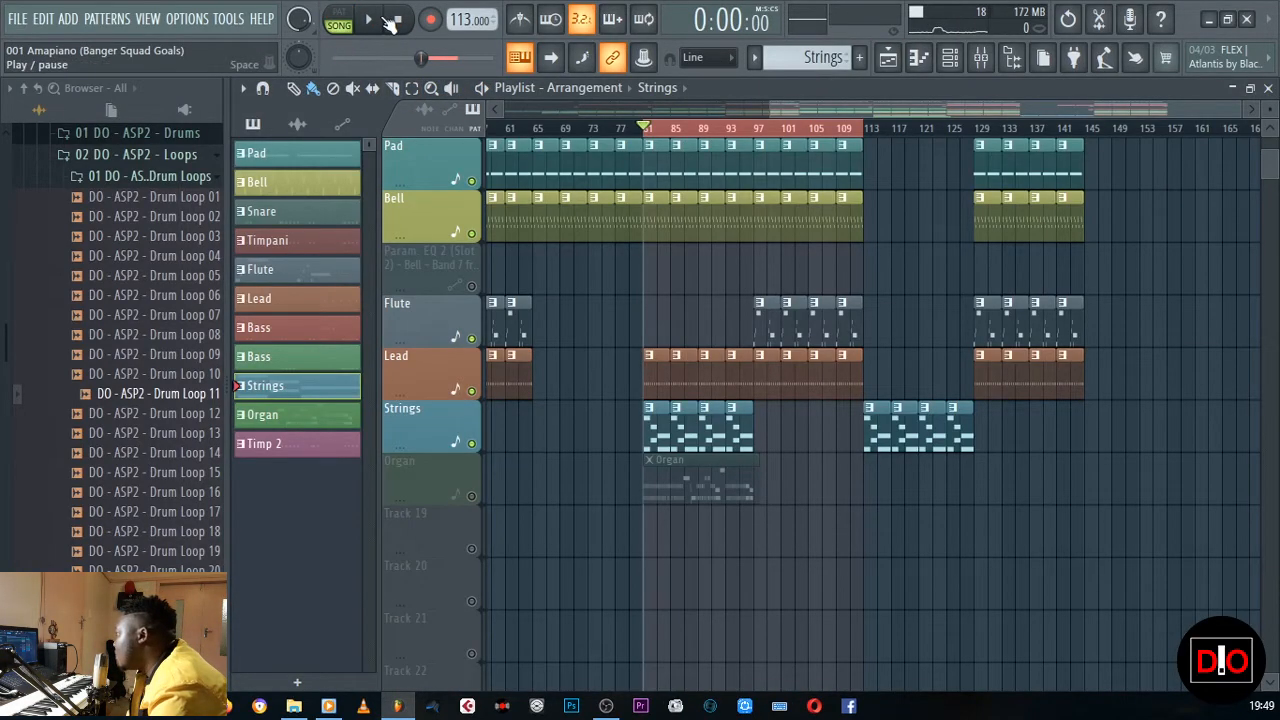
{"action": "left_click", "coordinate": [386, 22]}
{"action": "scroll", "coordinate": [677, 316], "scroll_direction": "up", "scroll_amount": 4}
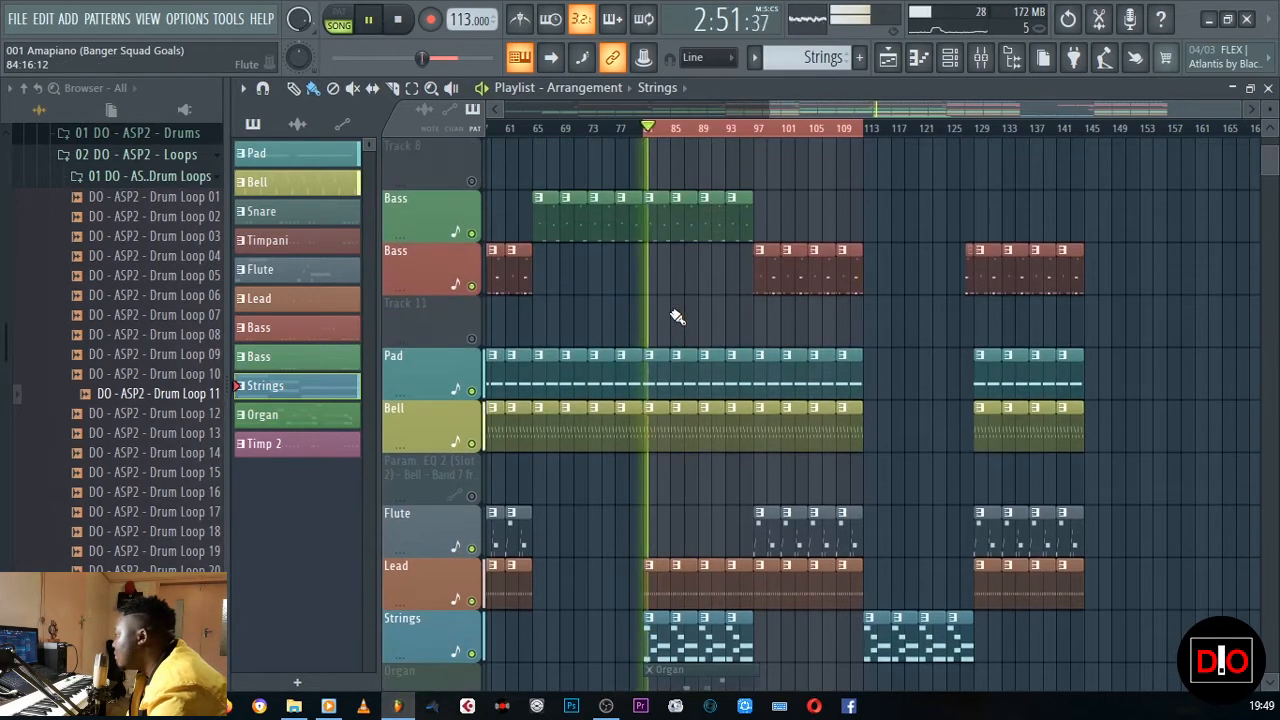
{"action": "scroll", "coordinate": [677, 316], "scroll_direction": "up", "scroll_amount": 3}
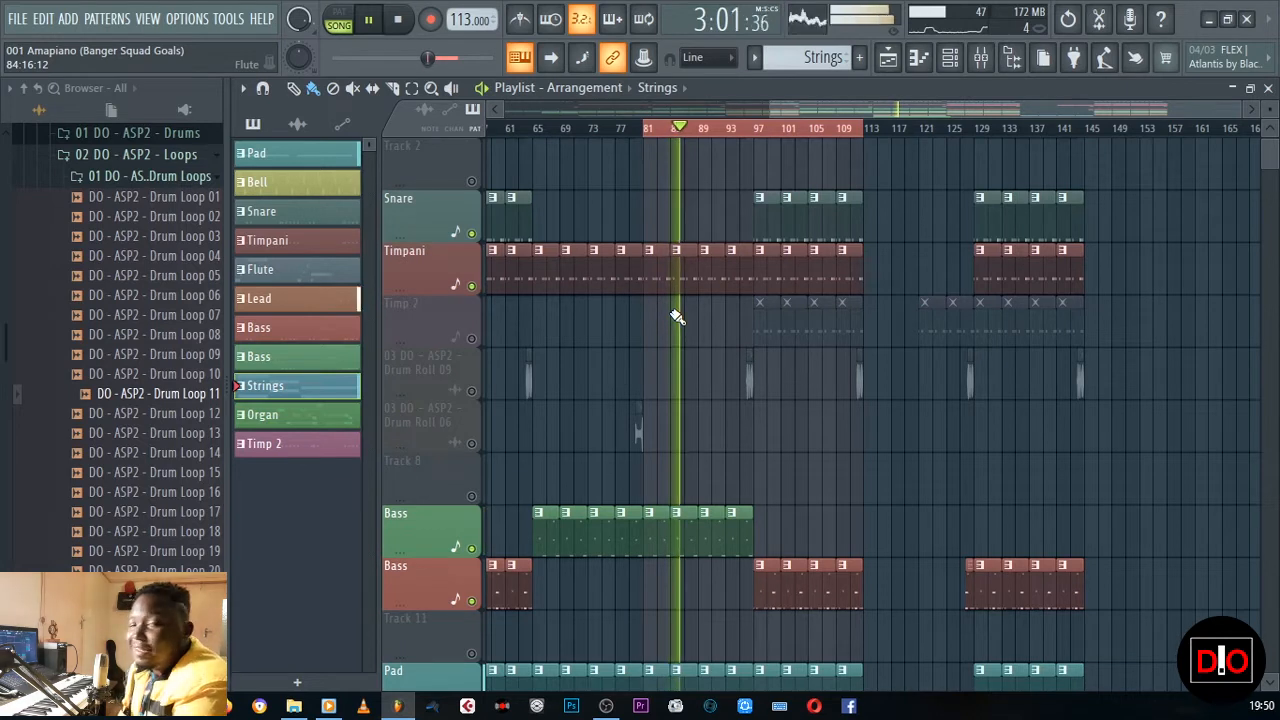
{"action": "left_click", "coordinate": [400, 22]}
{"action": "left_click", "coordinate": [187, 18]}
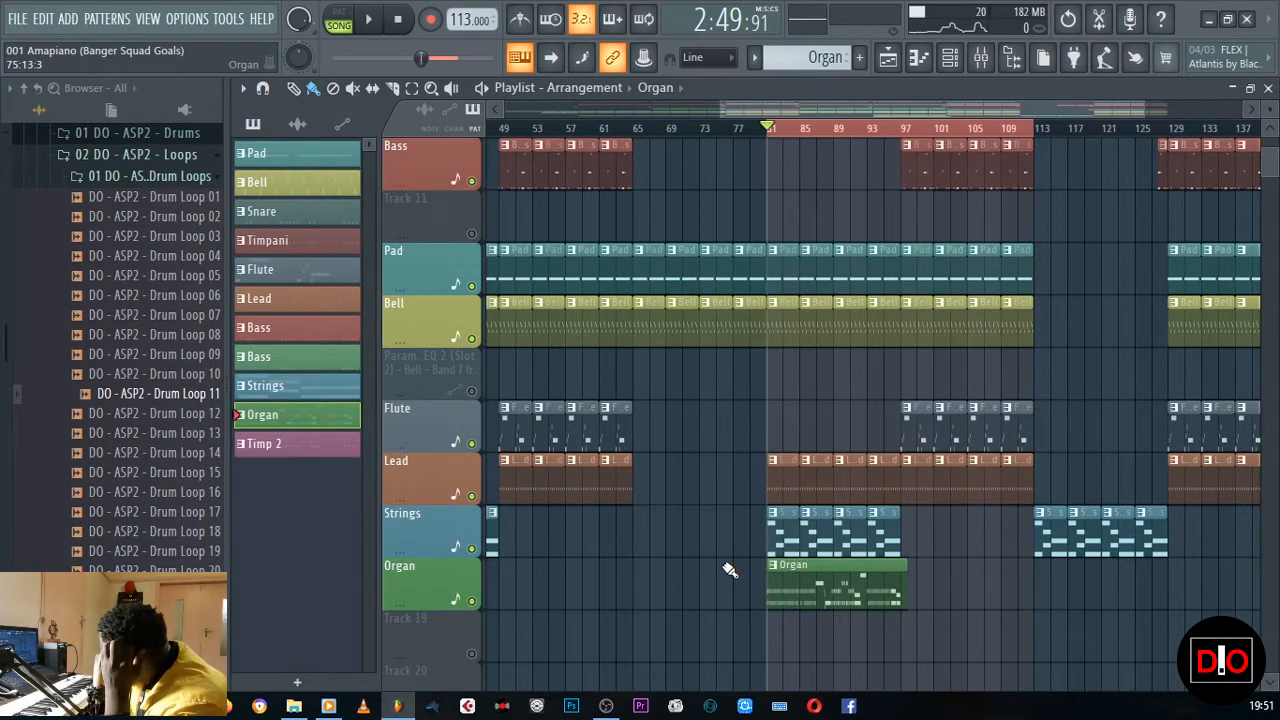
Step: Open the Kontakt 5 channel used by the Organ pattern to view its Basic Gospel 1 instrument
{"action": "left_click", "coordinate": [1267, 88]}
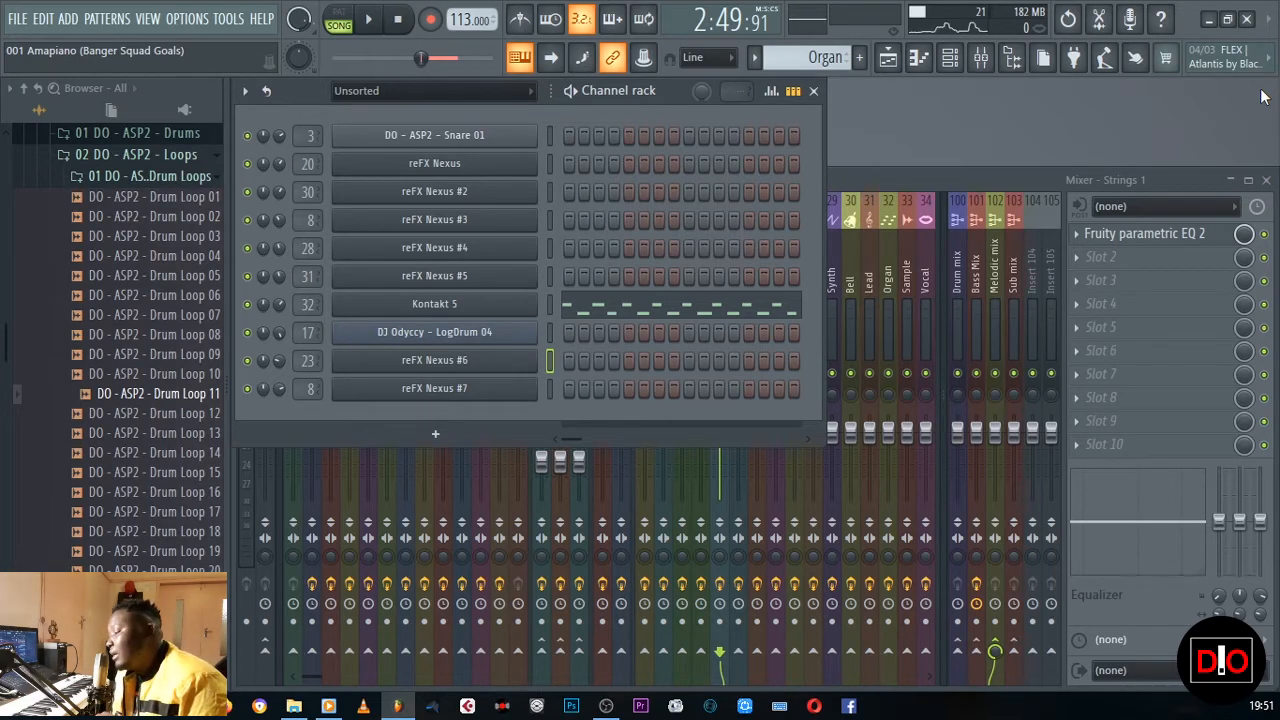
{"action": "left_click", "coordinate": [482, 304]}
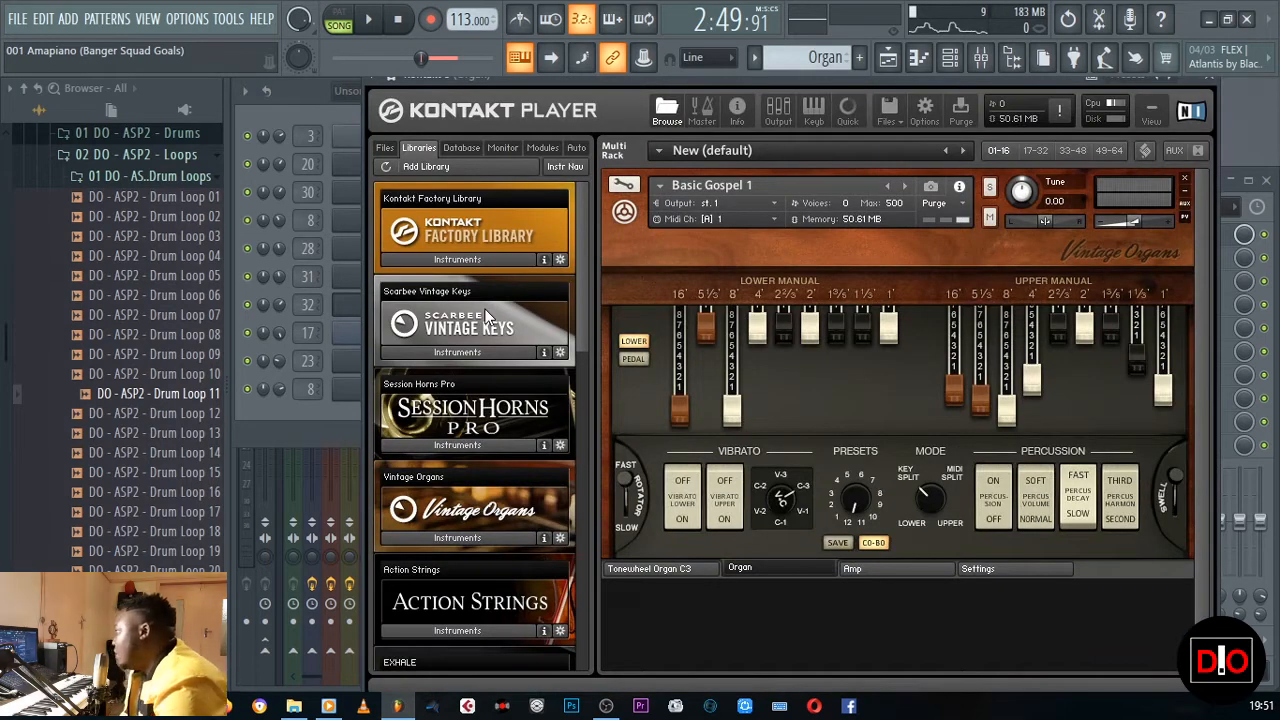
{"action": "key", "text": "space"}
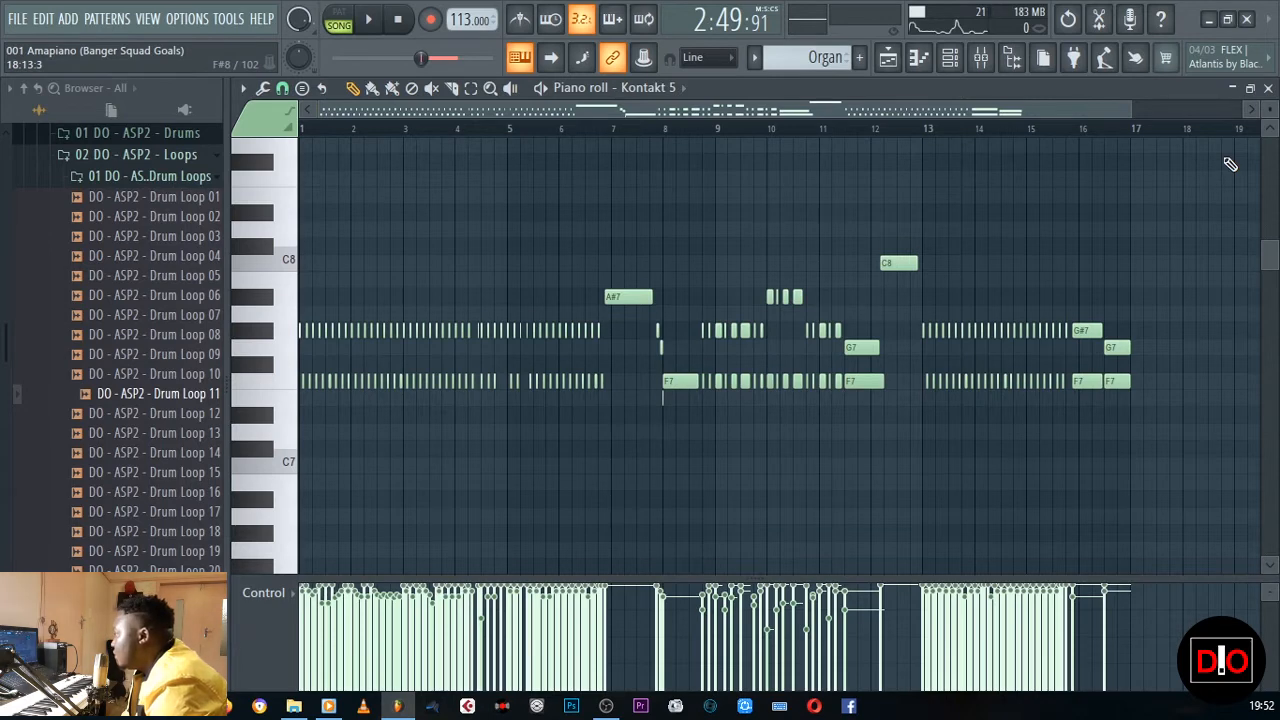
Step: Return to the playlist and show the Organ pattern's Render and replace option without applying it
{"action": "left_click", "coordinate": [887, 57]}
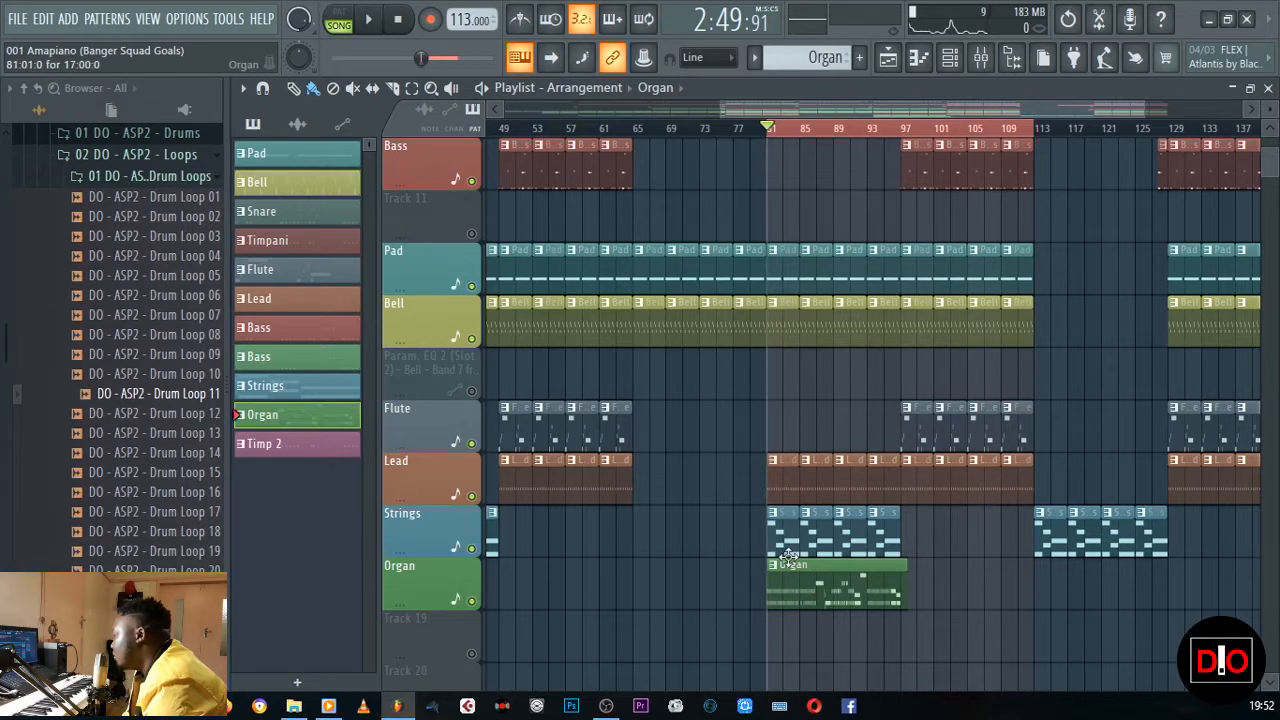
{"action": "right_click", "coordinate": [318, 425]}
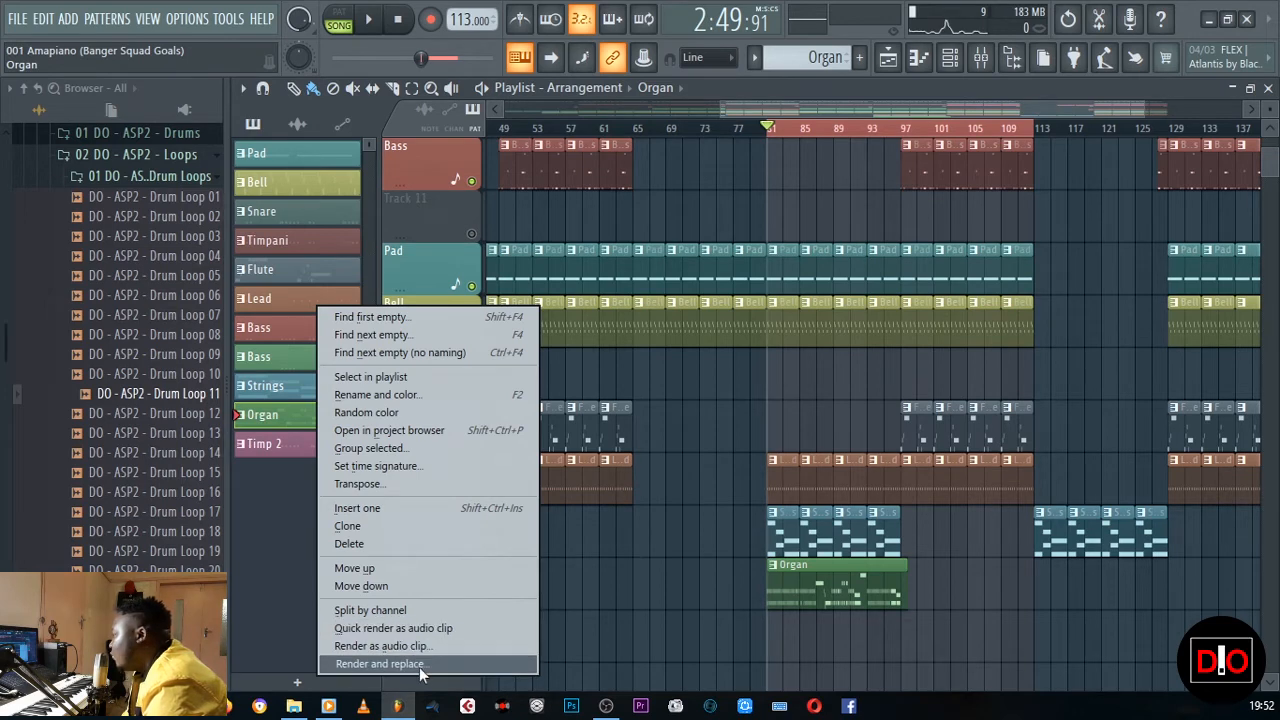
{"action": "left_click", "coordinate": [886, 598]}
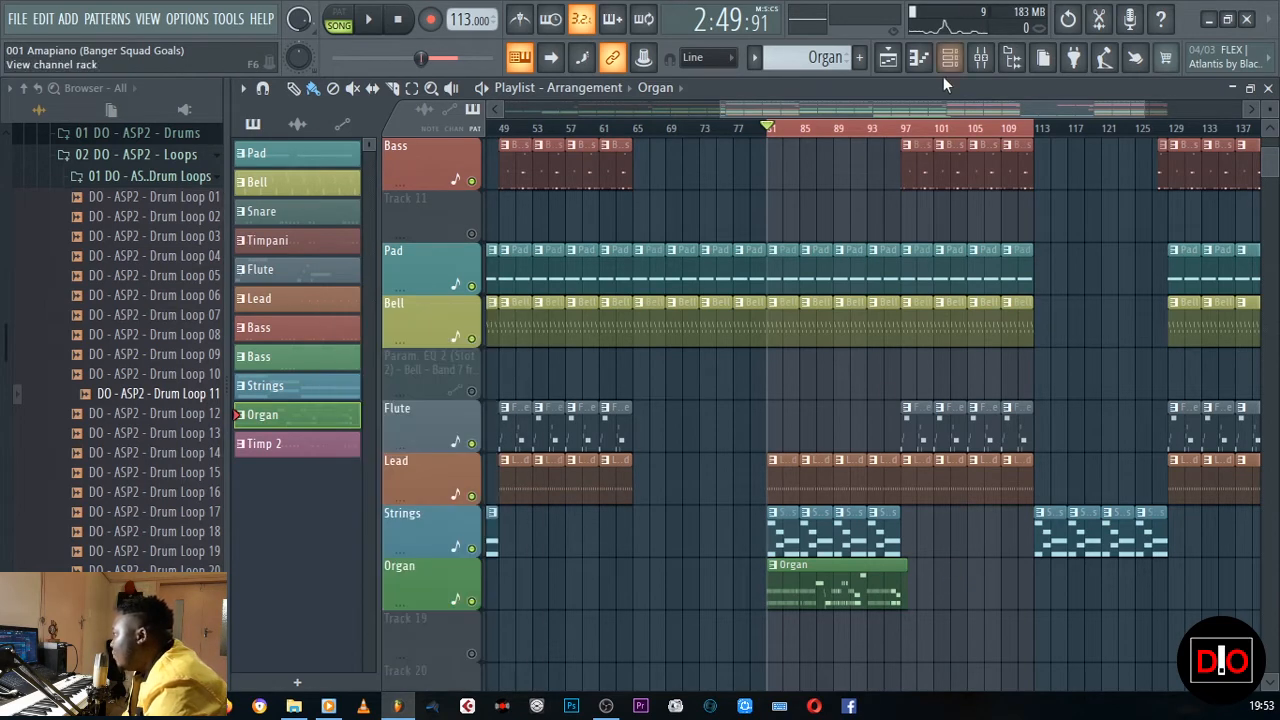
Step: Show the Organ mixer track and its Fruity parametric EQ 2 effect, and return to the playlist
{"action": "left_click", "coordinate": [982, 60]}
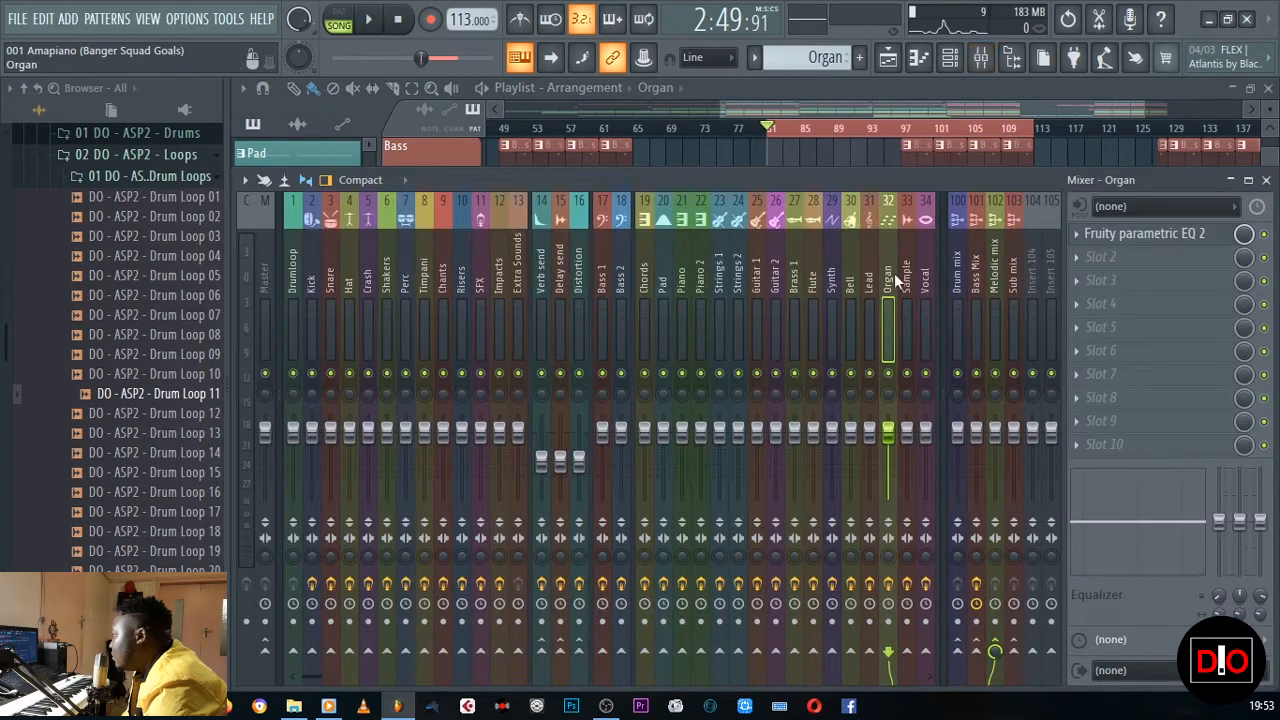
{"action": "left_click", "coordinate": [1166, 235]}
{"action": "left_click", "coordinate": [1166, 235]}
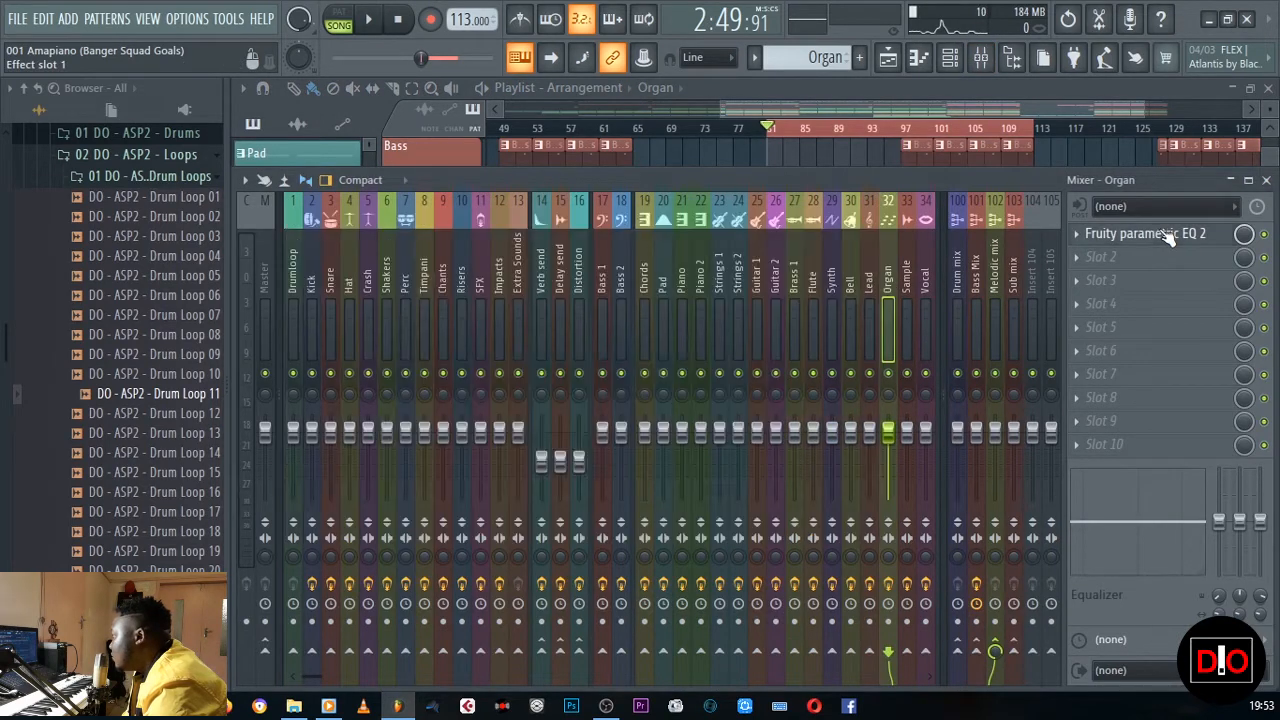
{"action": "left_click", "coordinate": [1266, 180]}
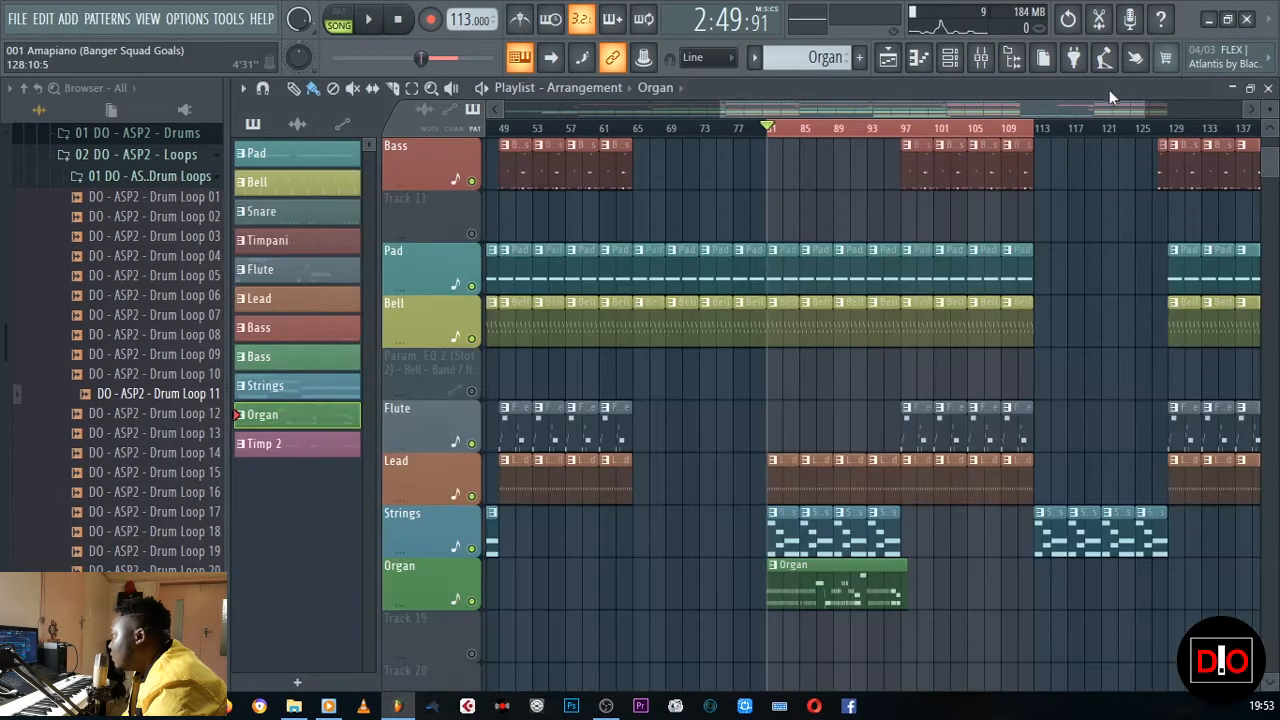
Step: Render and replace the Organ pattern with a 24Bit int stereo WAV audio clip
{"action": "right_click", "coordinate": [306, 423]}
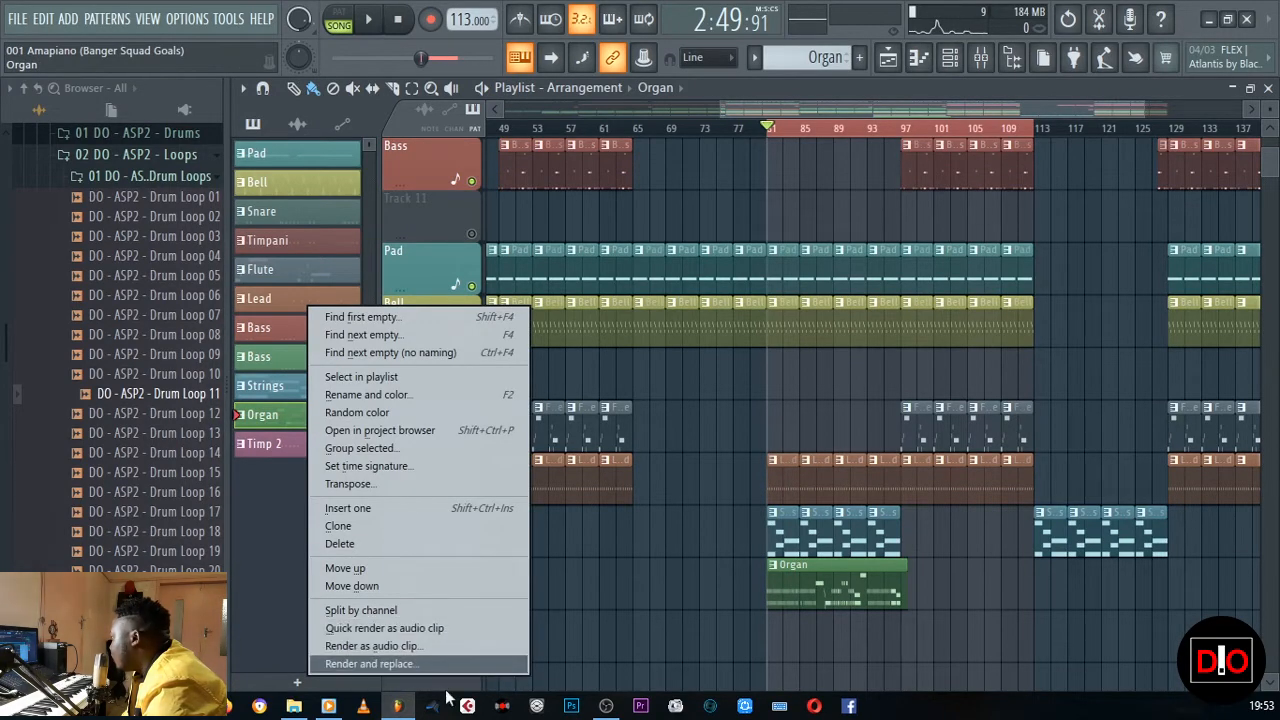
{"action": "left_click", "coordinate": [440, 666]}
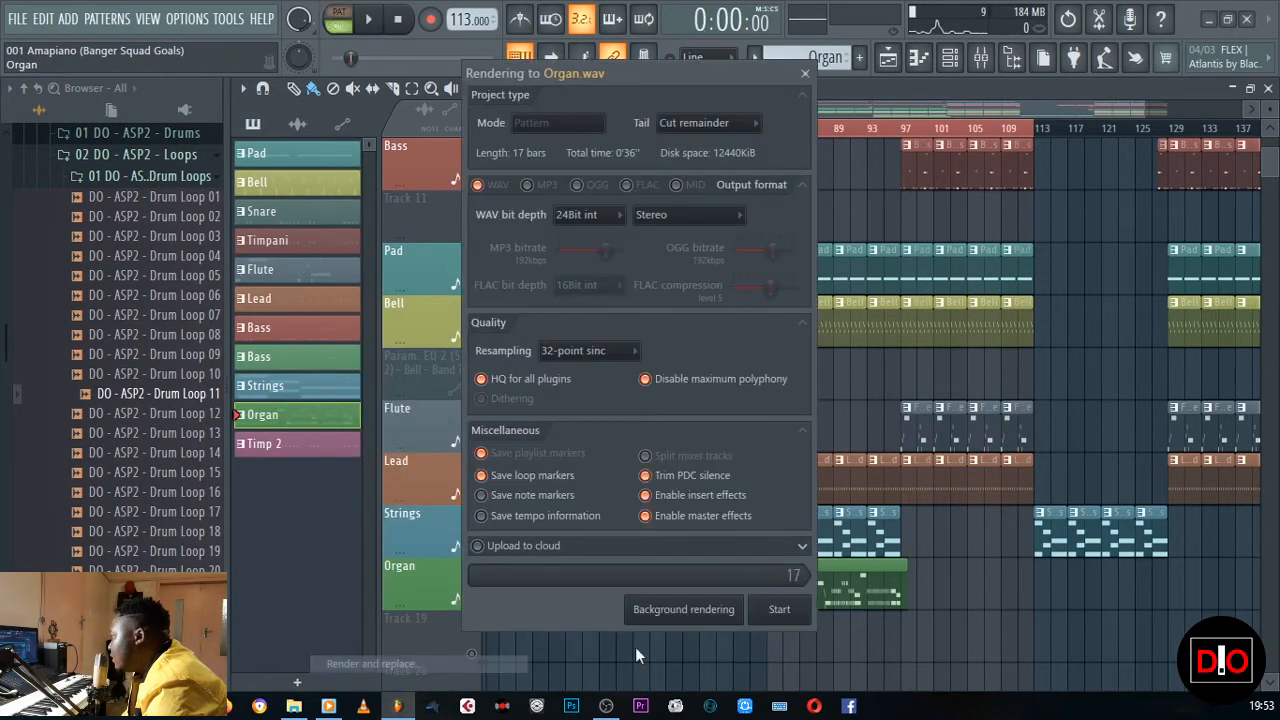
{"action": "left_click", "coordinate": [785, 609]}
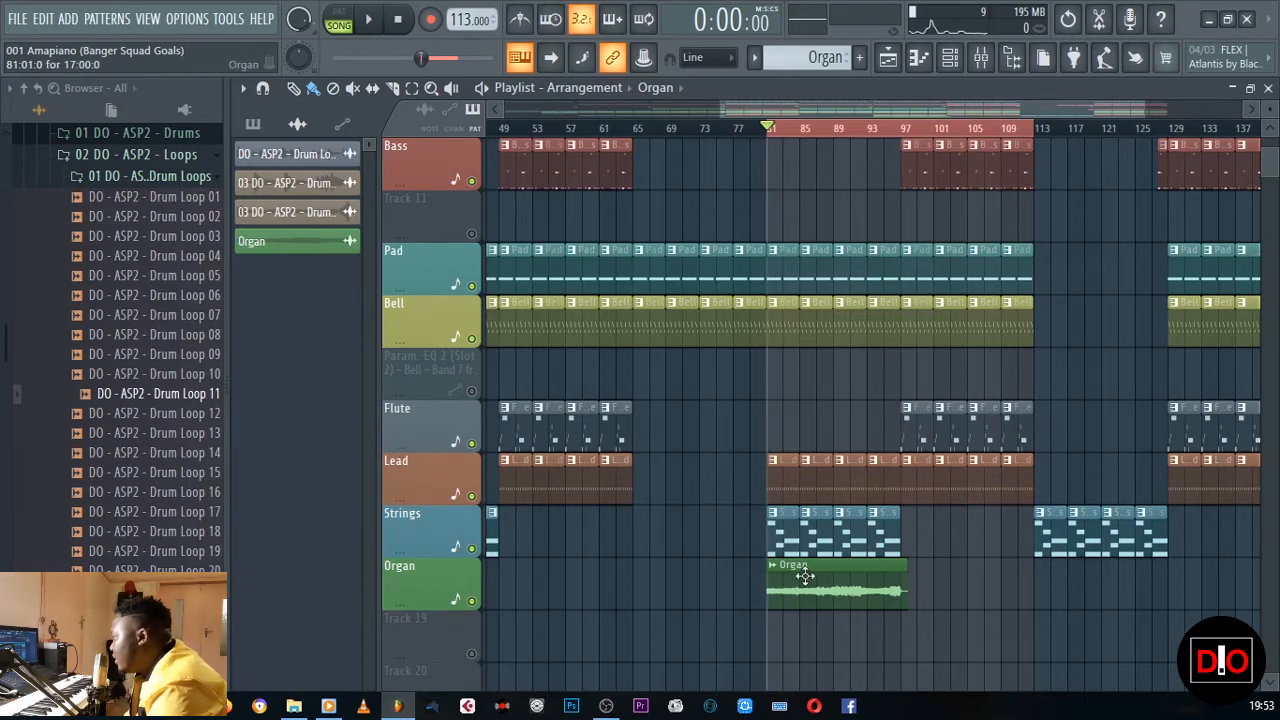
Step: Route the rendered Organ audio clip to the Organ mixer track, number 32, and close its channel settings
{"action": "left_click", "coordinate": [300, 241]}
{"action": "scroll", "coordinate": [760, 230], "scroll_direction": "up", "scroll_amount": 20}
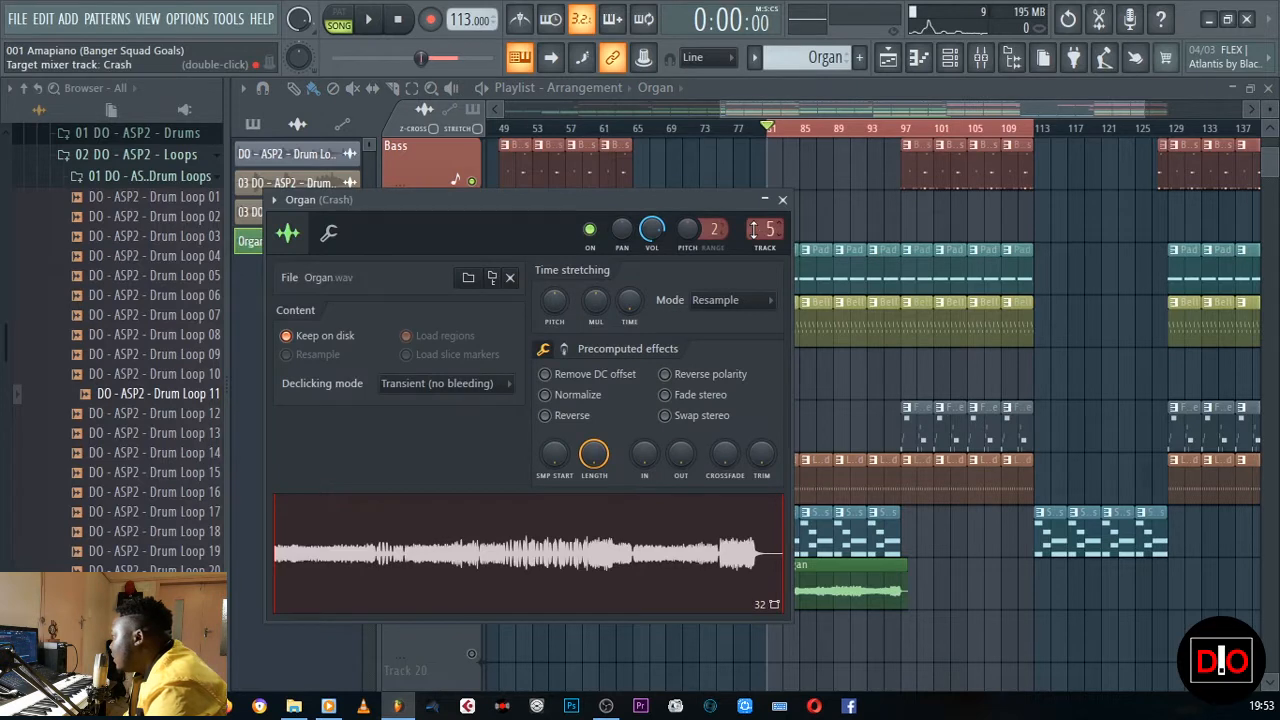
{"action": "scroll", "coordinate": [755, 230], "scroll_direction": "up", "scroll_amount": 10}
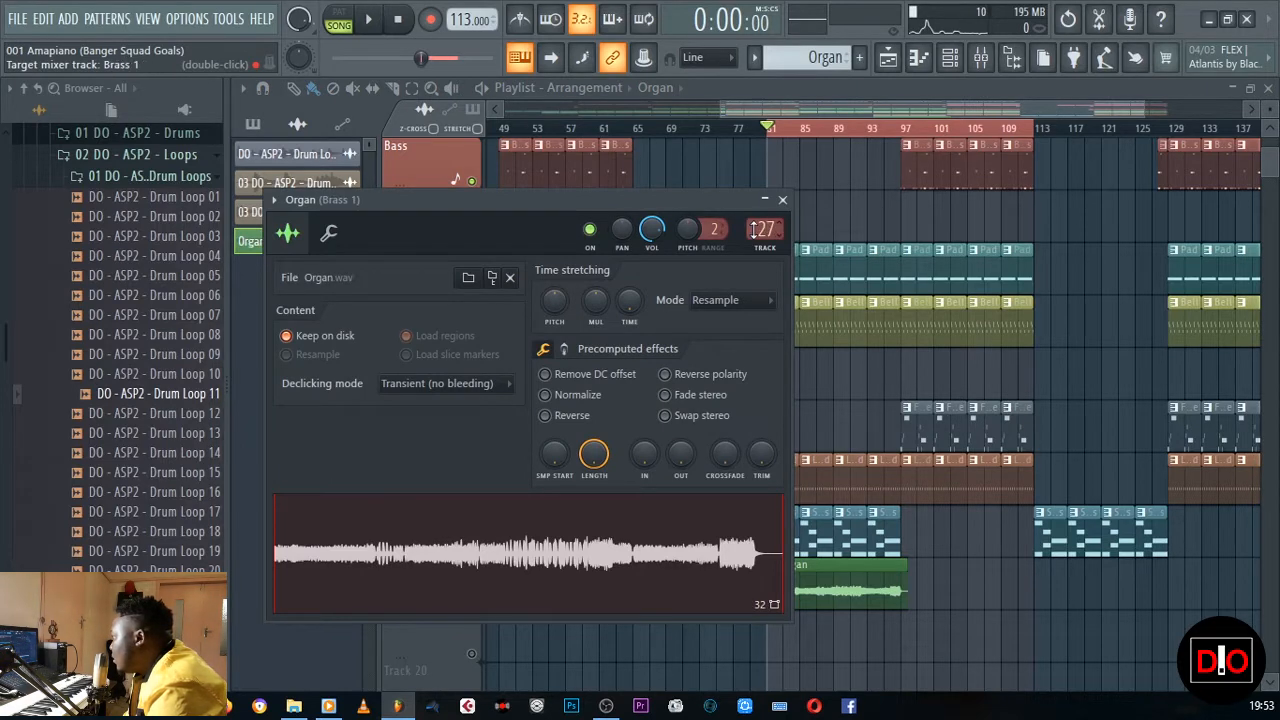
{"action": "scroll", "coordinate": [755, 230], "scroll_direction": "down", "scroll_amount": 6}
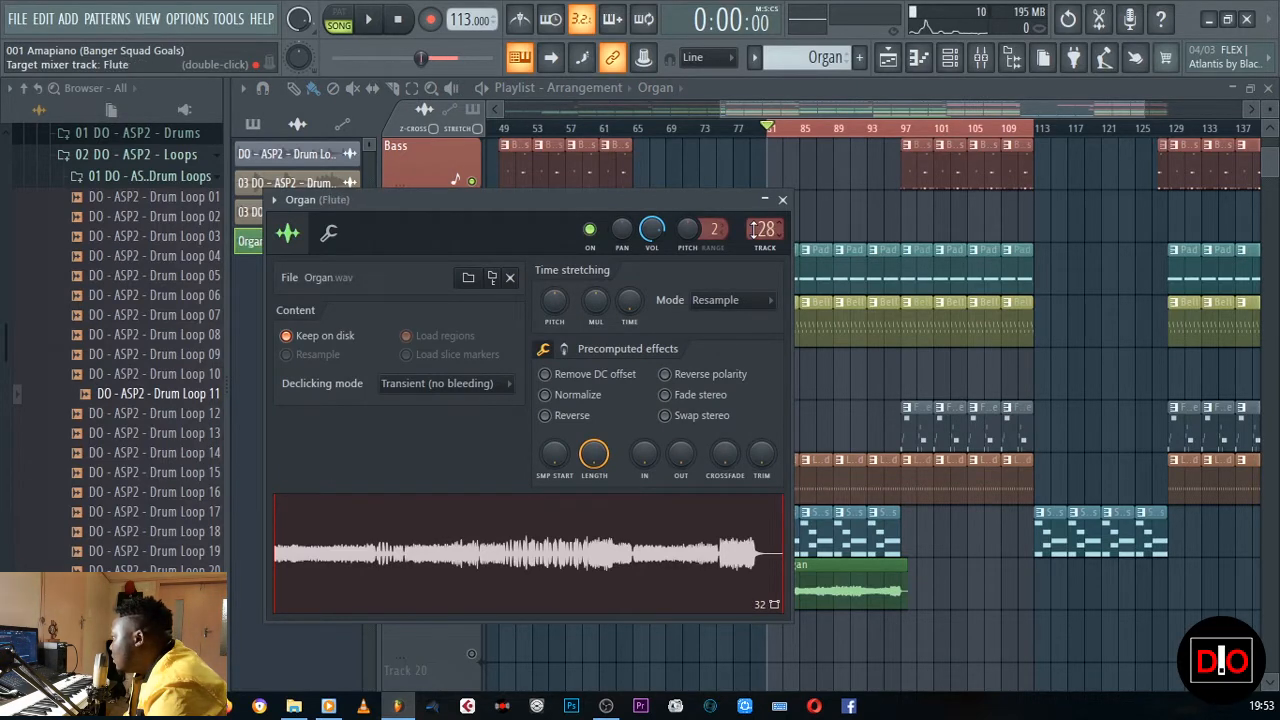
{"action": "scroll", "coordinate": [755, 230], "scroll_direction": "up", "scroll_amount": 7}
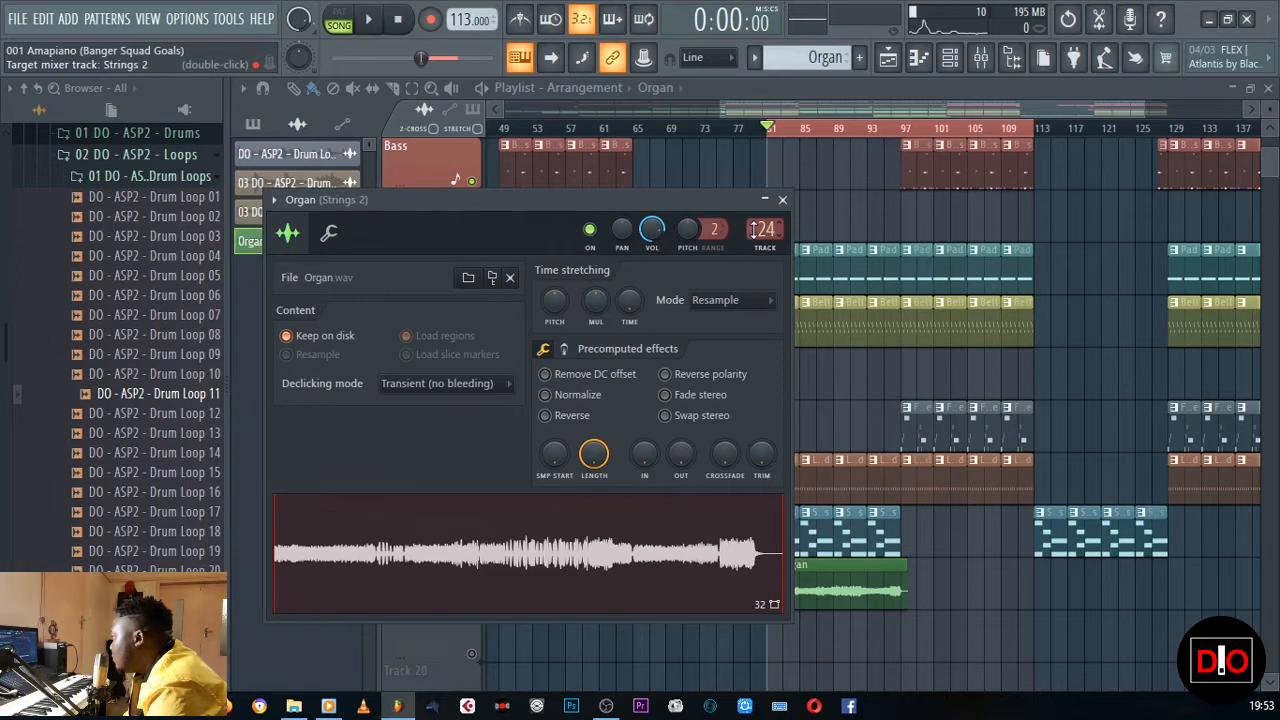
{"action": "scroll", "coordinate": [755, 230], "scroll_direction": "up", "scroll_amount": 2}
{"action": "scroll", "coordinate": [755, 230], "scroll_direction": "down", "scroll_amount": 1}
{"action": "left_click", "coordinate": [783, 200]}
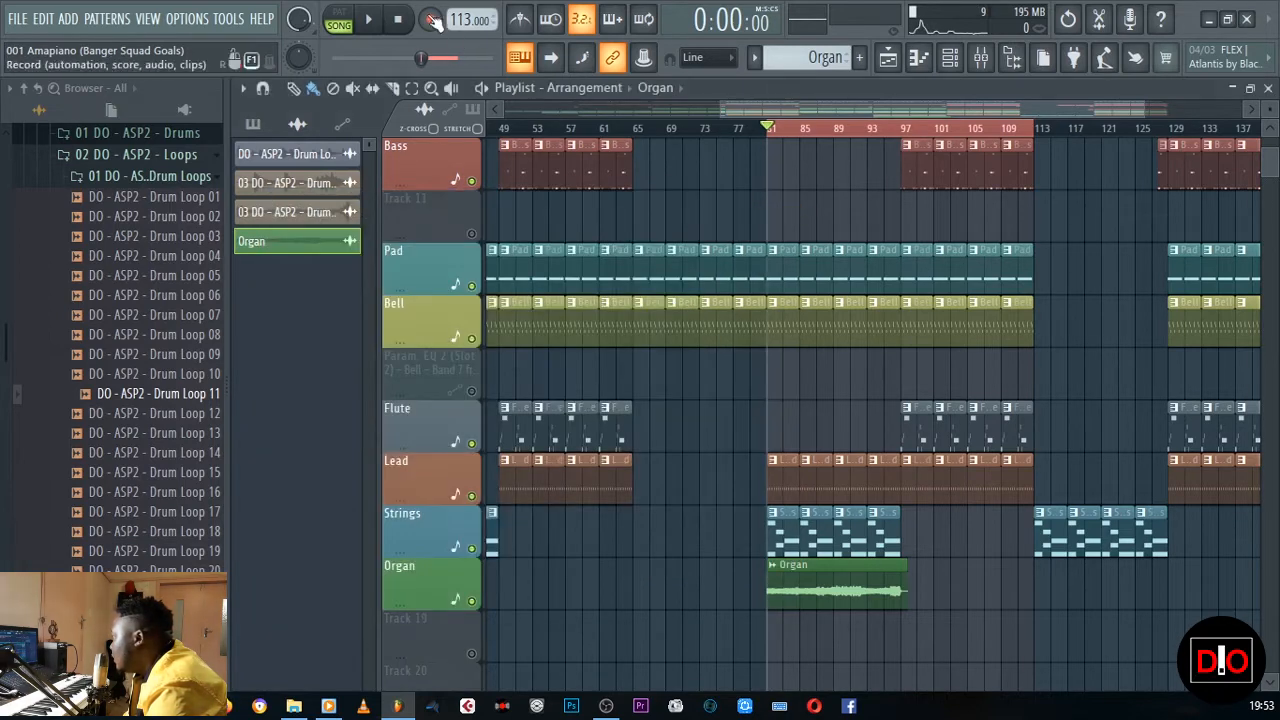
Step: Play the looped section with the rendered organ, check its signal in the mixer, and stop playback
{"action": "left_click", "coordinate": [373, 22]}
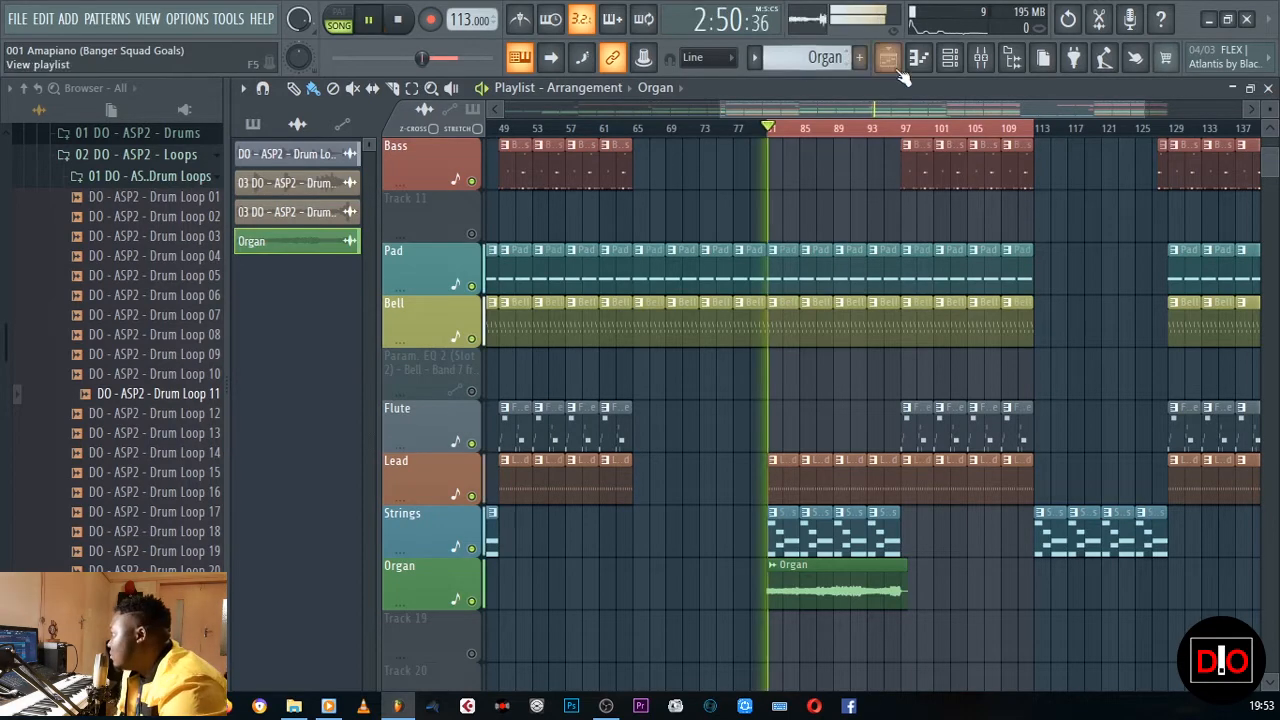
{"action": "left_click", "coordinate": [980, 57]}
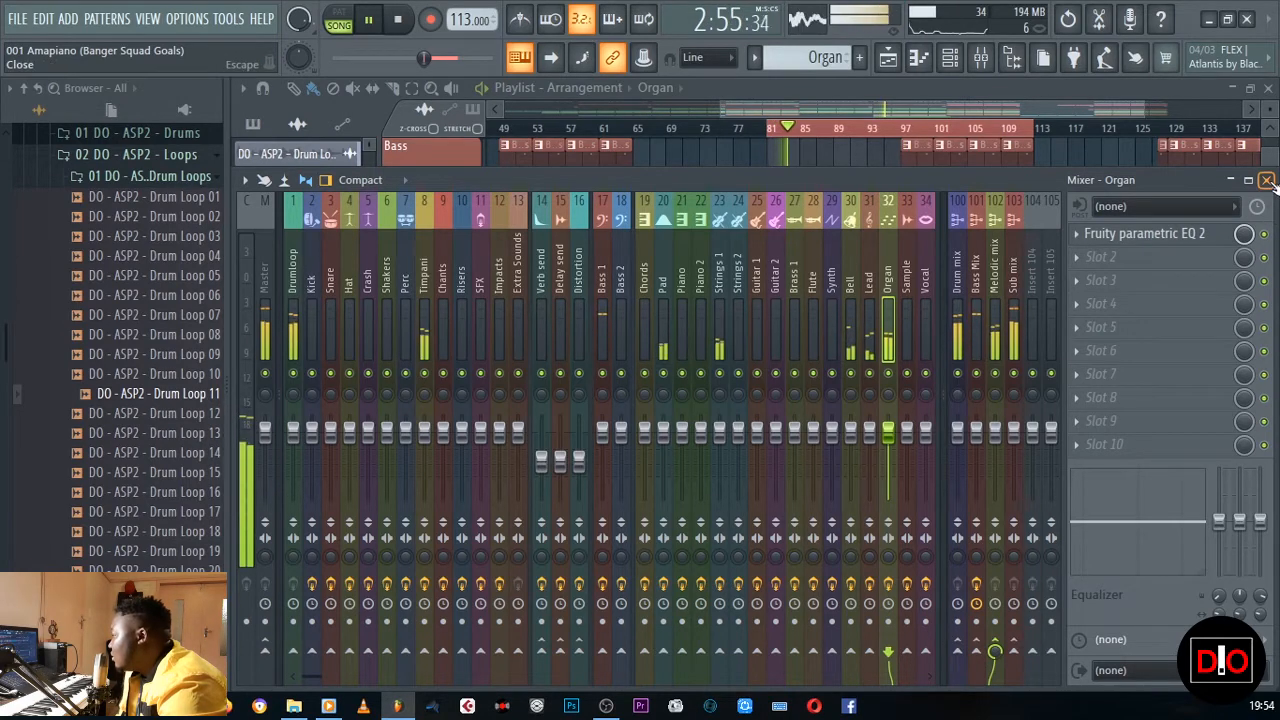
{"action": "left_click", "coordinate": [1160, 85]}
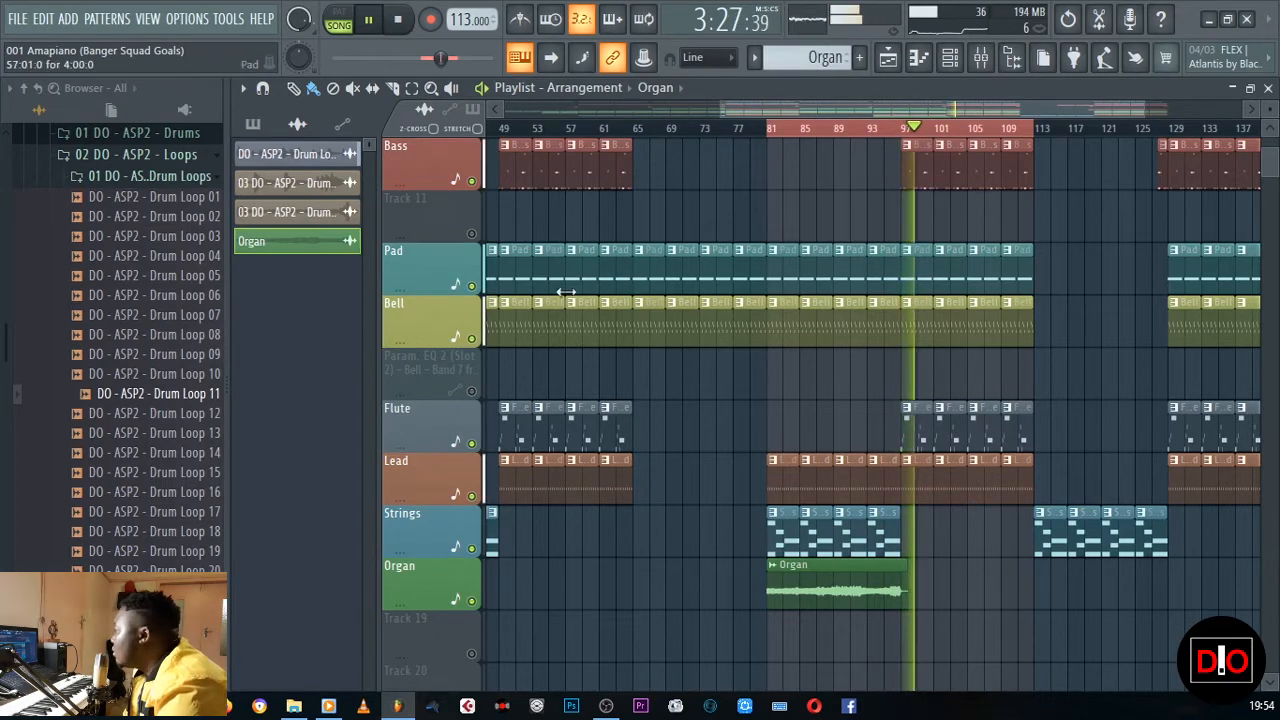
{"action": "scroll", "coordinate": [593, 271], "scroll_direction": "up", "scroll_amount": 4}
{"action": "left_click", "coordinate": [397, 19]}
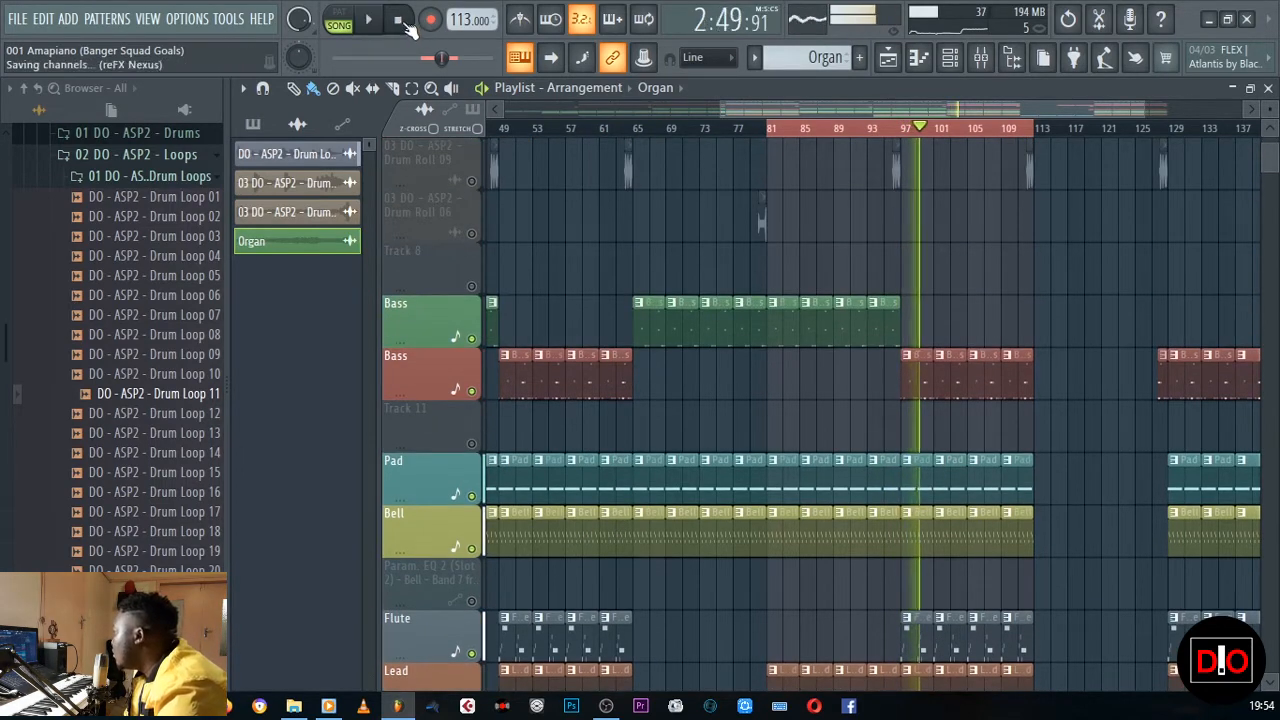
Step: Select the Timp 2 pattern in the pattern list and unmute the Timp 2 playlist track
{"action": "left_click", "coordinate": [252, 123]}
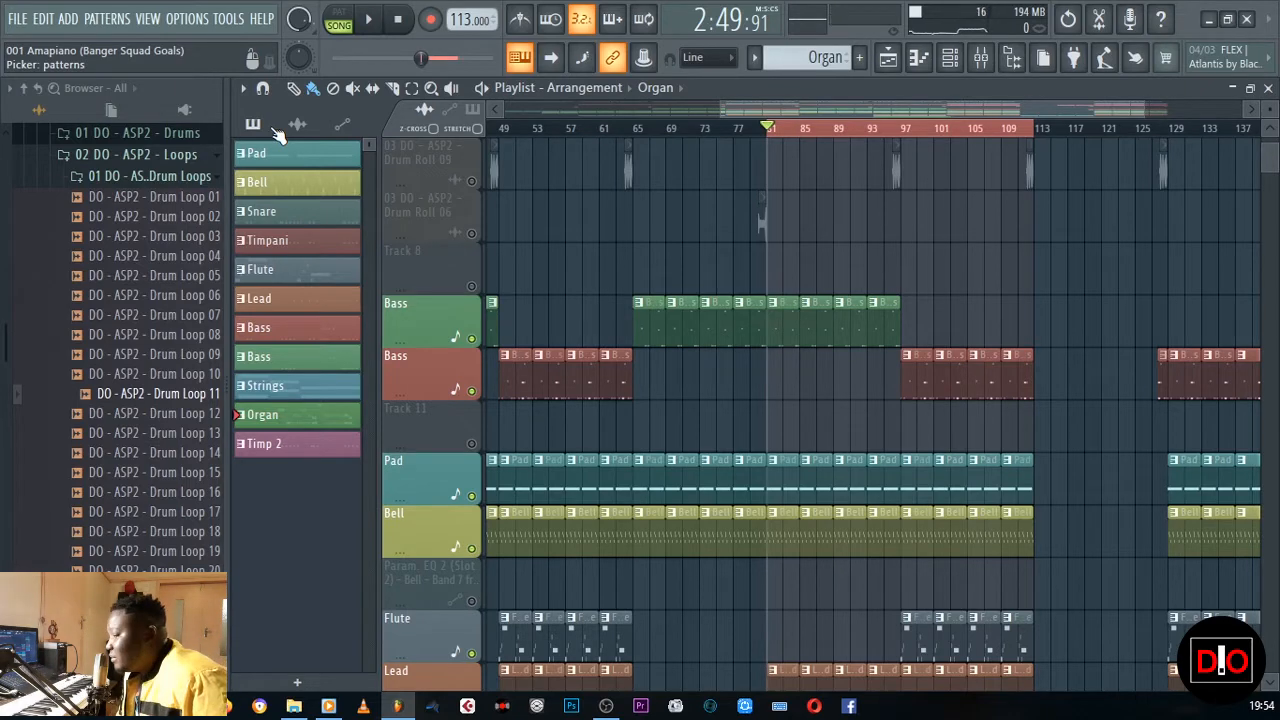
{"action": "left_click", "coordinate": [295, 448]}
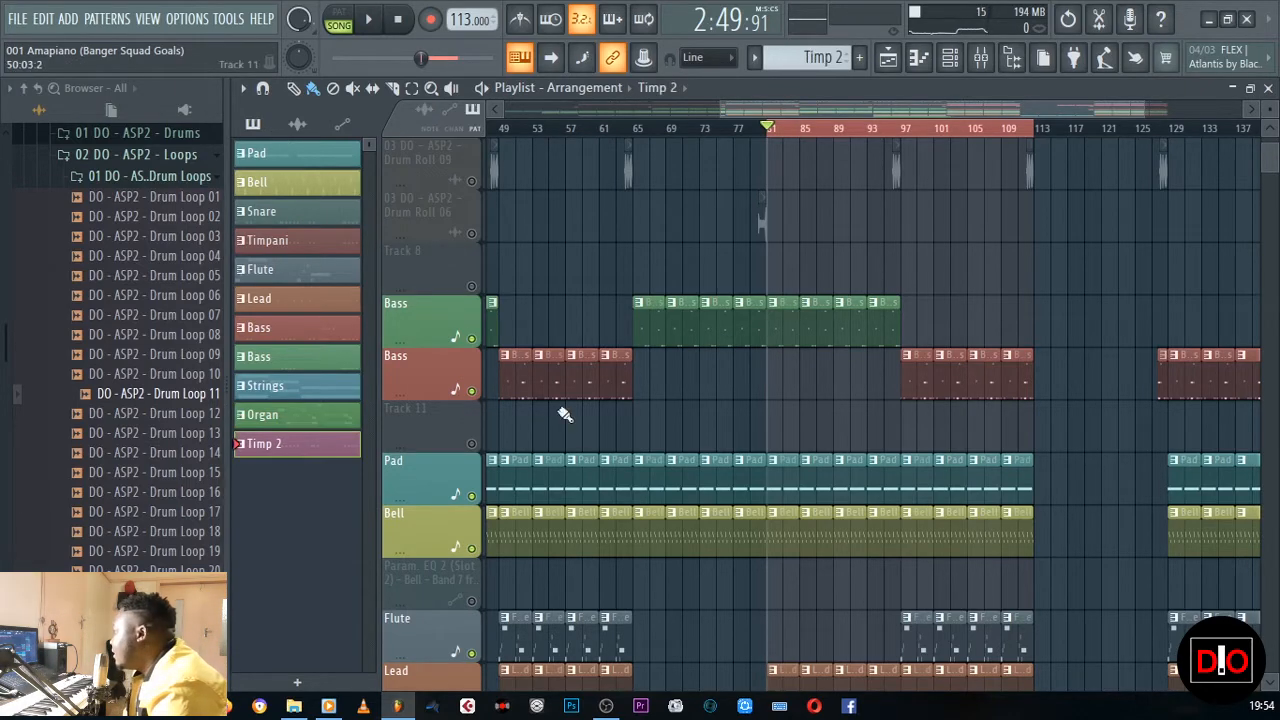
{"action": "scroll", "coordinate": [620, 360], "scroll_direction": "up", "scroll_amount": 4}
{"action": "scroll", "coordinate": [695, 323], "scroll_direction": "up", "scroll_amount": 1}
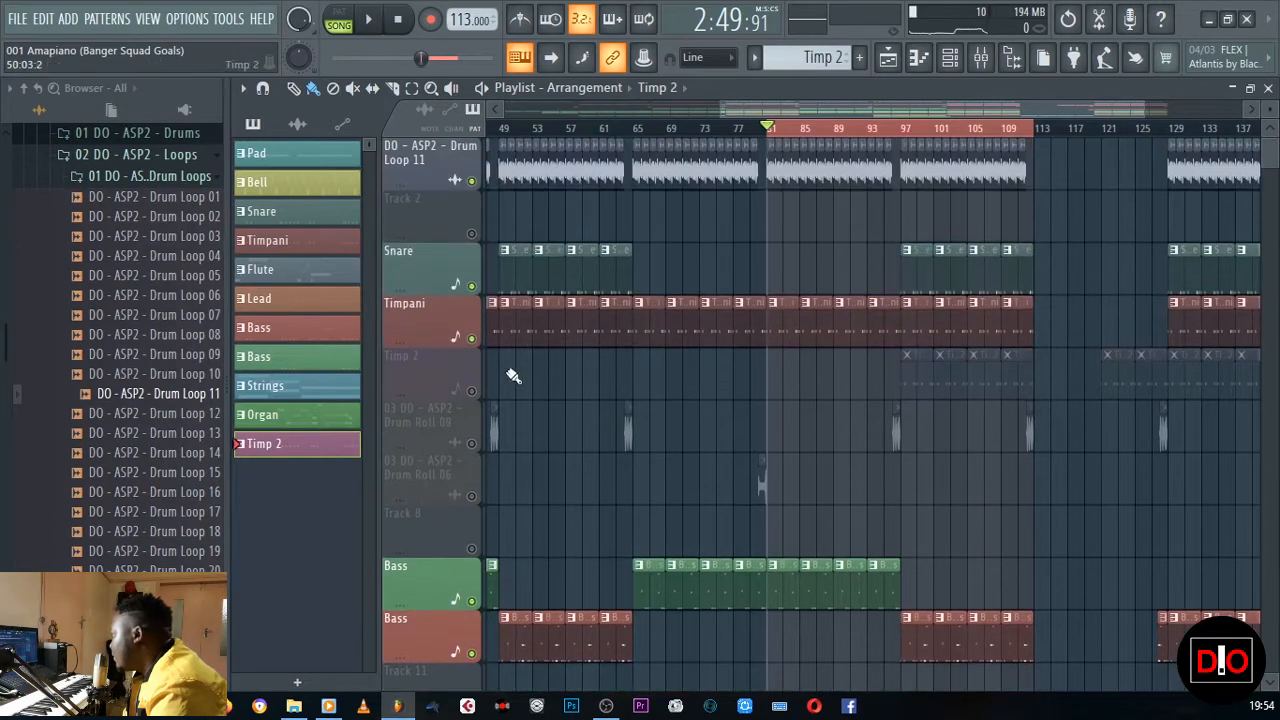
{"action": "left_click", "coordinate": [472, 390]}
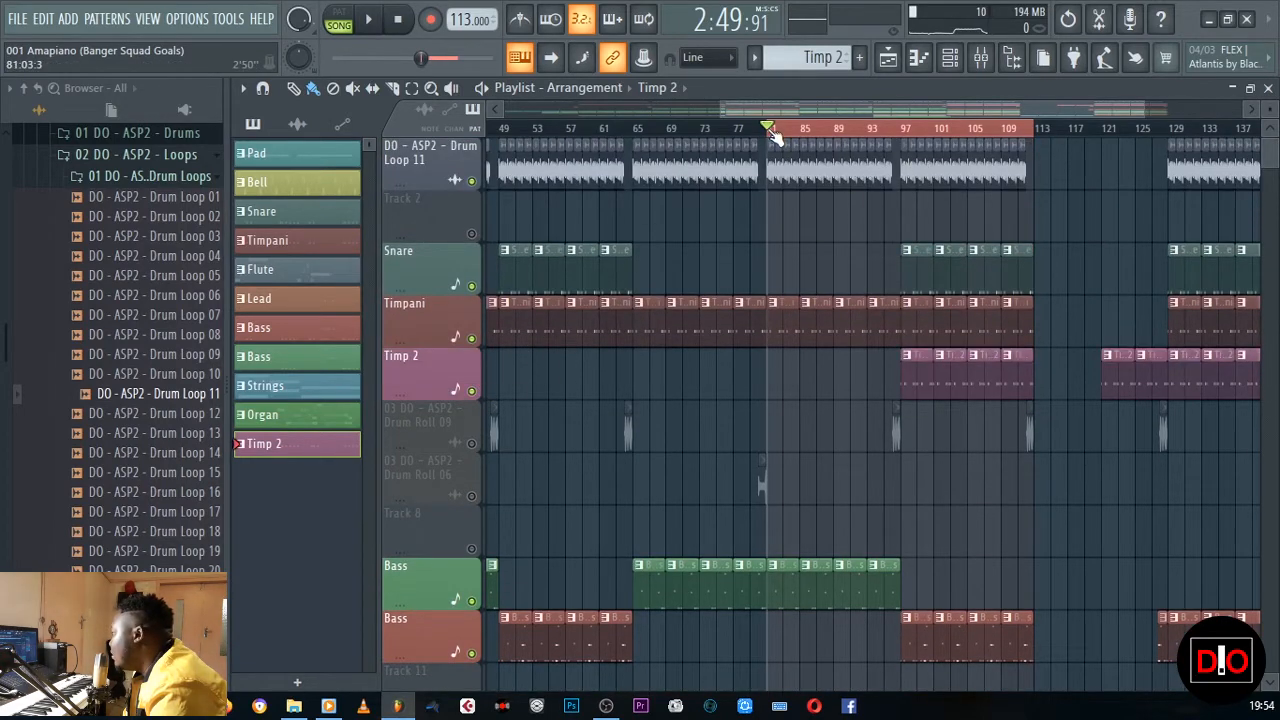
Step: Shorten the loop selection to start at bar 97, play that section with Timp 2, and stop playback
{"action": "left_click_drag", "start_coordinate": [772, 133], "coordinate": [903, 131]}
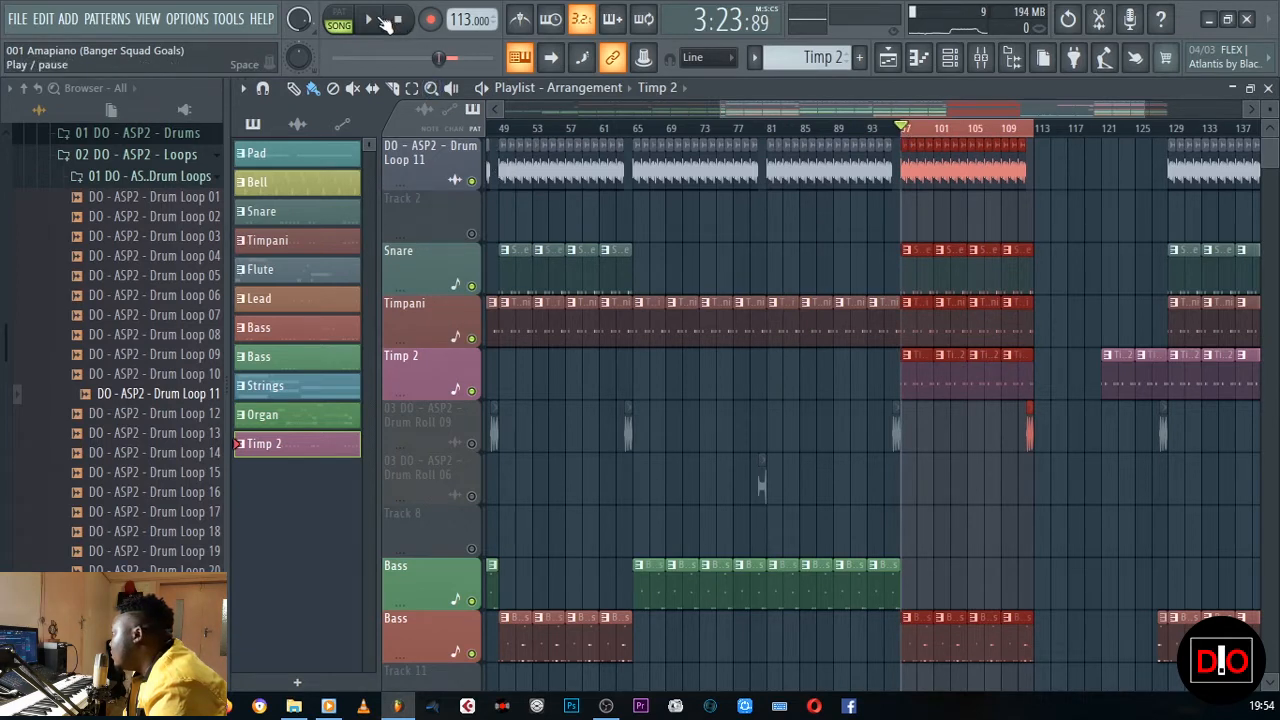
{"action": "key", "text": "space"}
{"action": "left_click", "coordinate": [798, 383]}
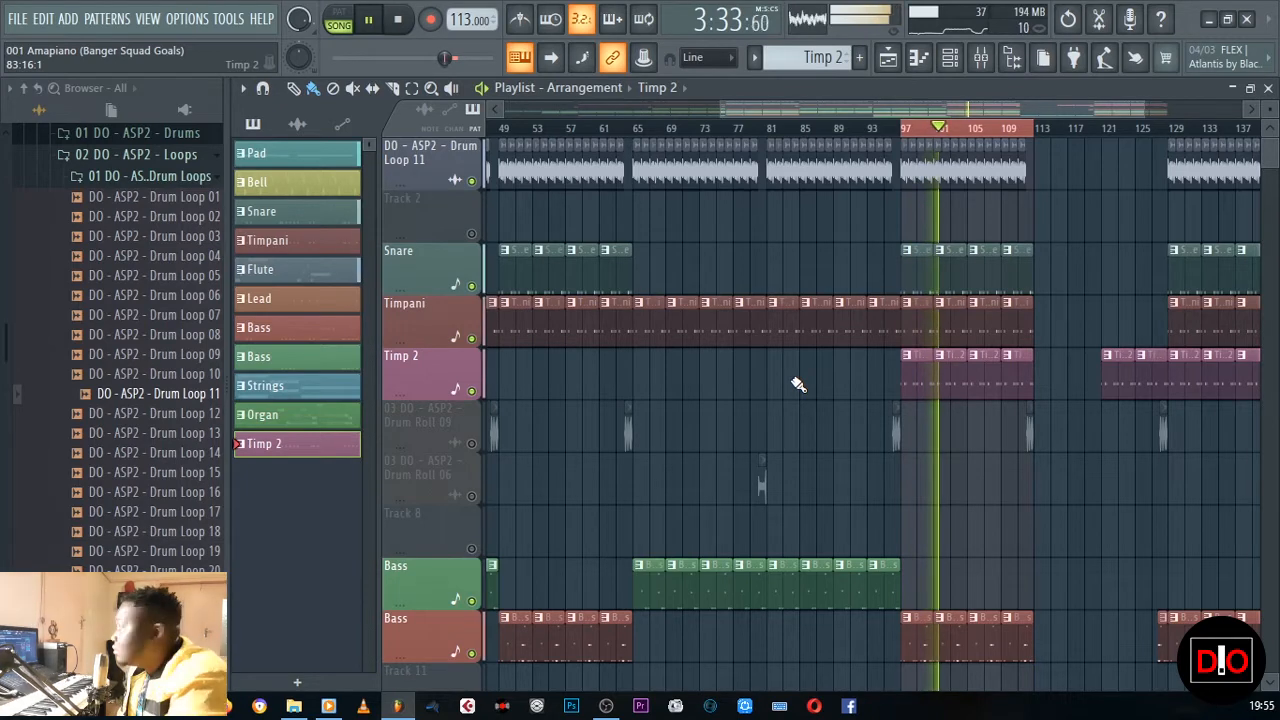
{"action": "scroll", "coordinate": [996, 393], "scroll_direction": "down", "scroll_amount": 4}
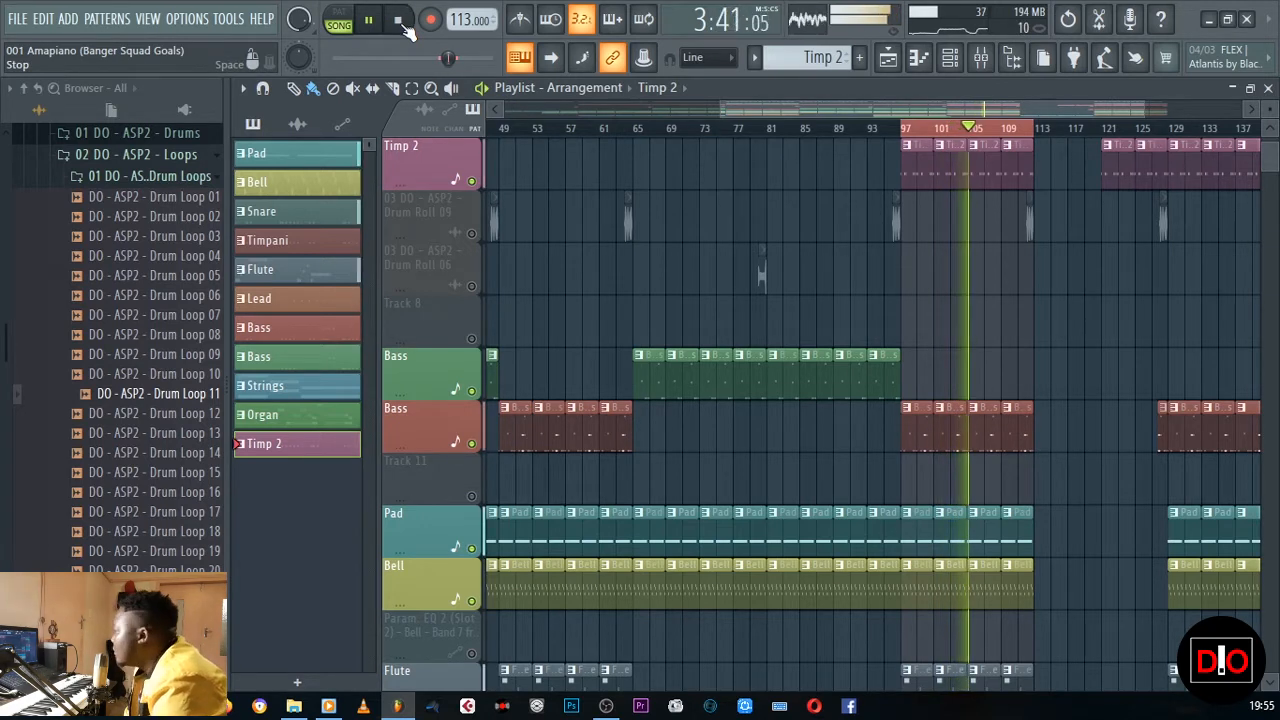
{"action": "left_click", "coordinate": [400, 22]}
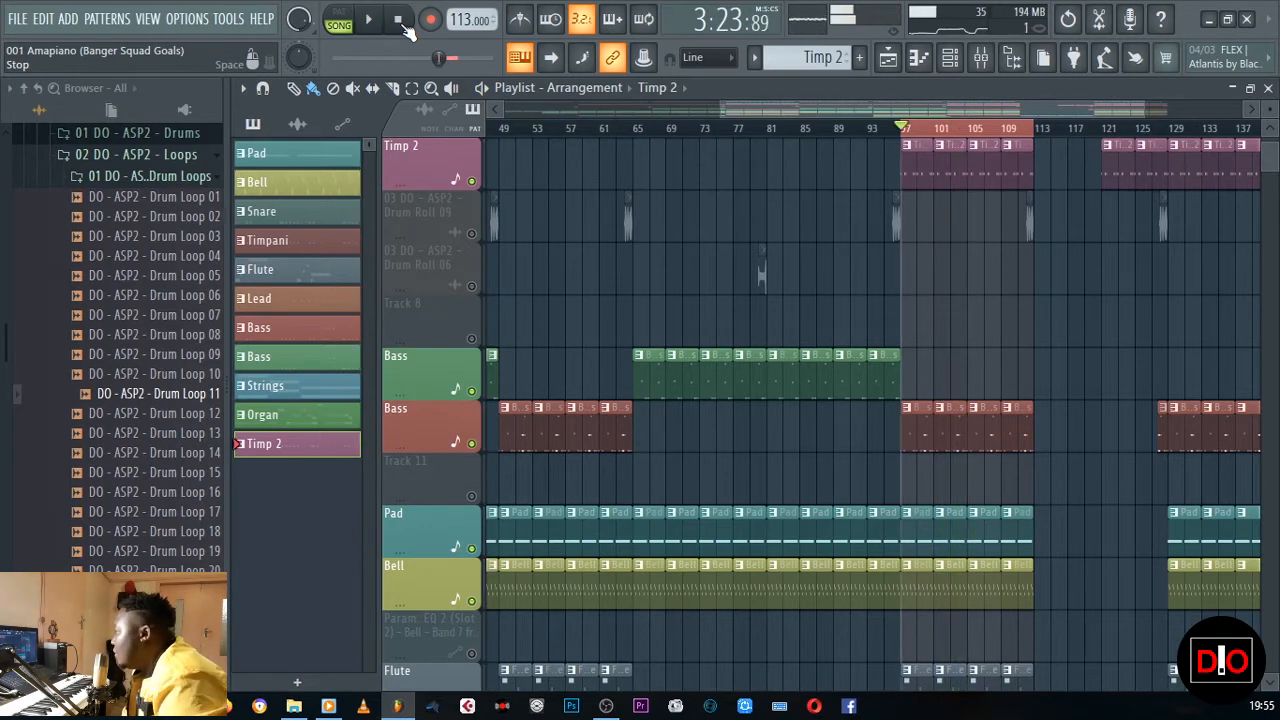
Step: Unmute the Drum Roll 09 and Drum Roll 06 tracks and play the transition from bar 95 into bar 97
{"action": "scroll", "coordinate": [757, 285], "scroll_direction": "up", "scroll_amount": 4}
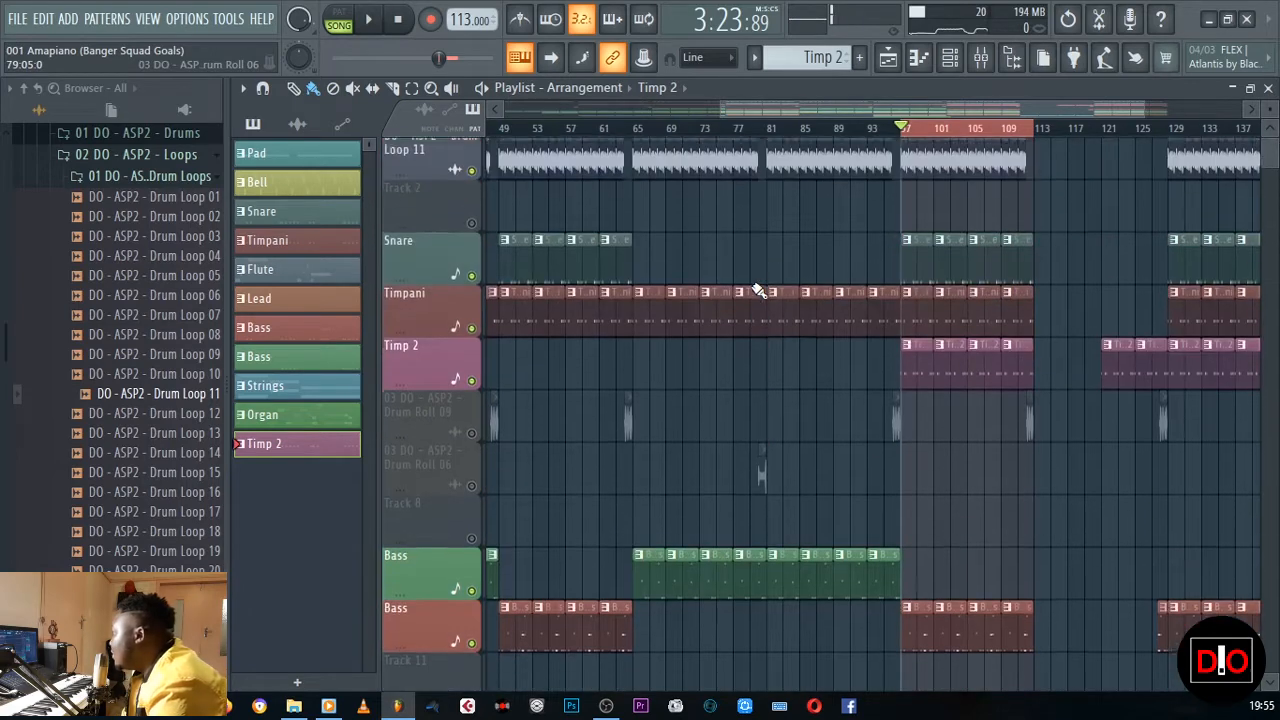
{"action": "left_click", "coordinate": [886, 130]}
{"action": "left_click", "coordinate": [471, 443]}
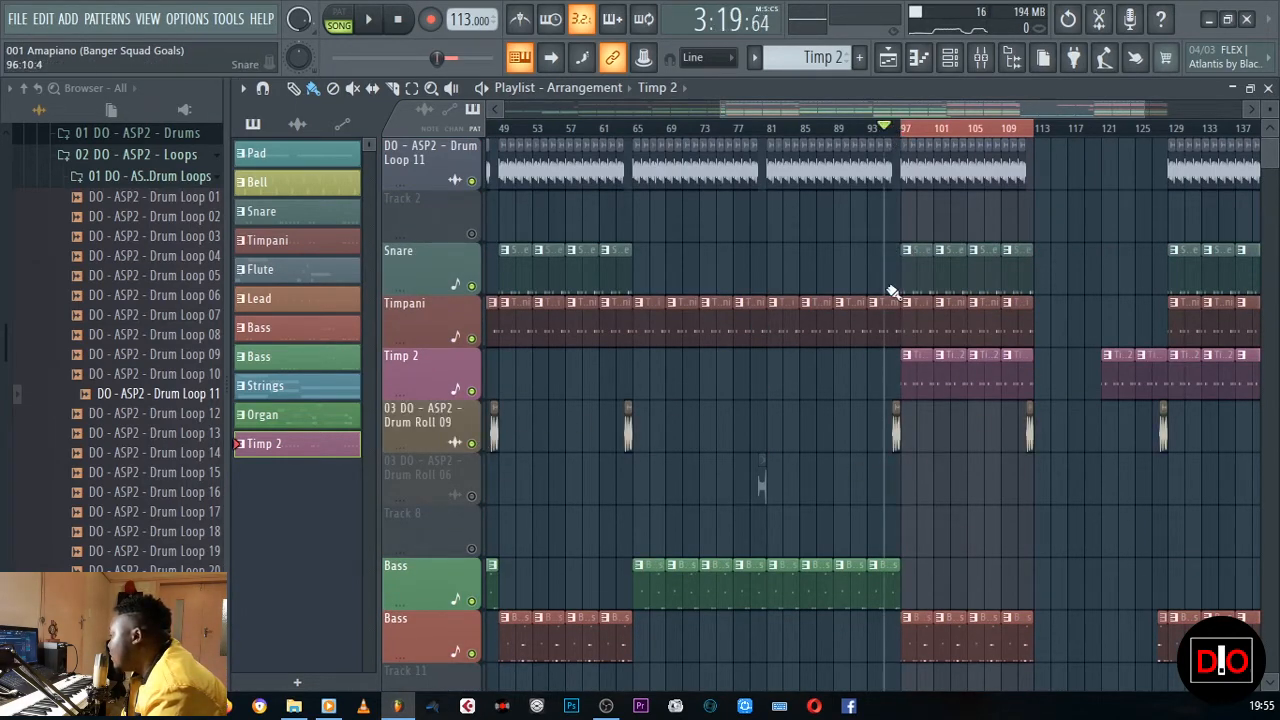
{"action": "left_click", "coordinate": [471, 495]}
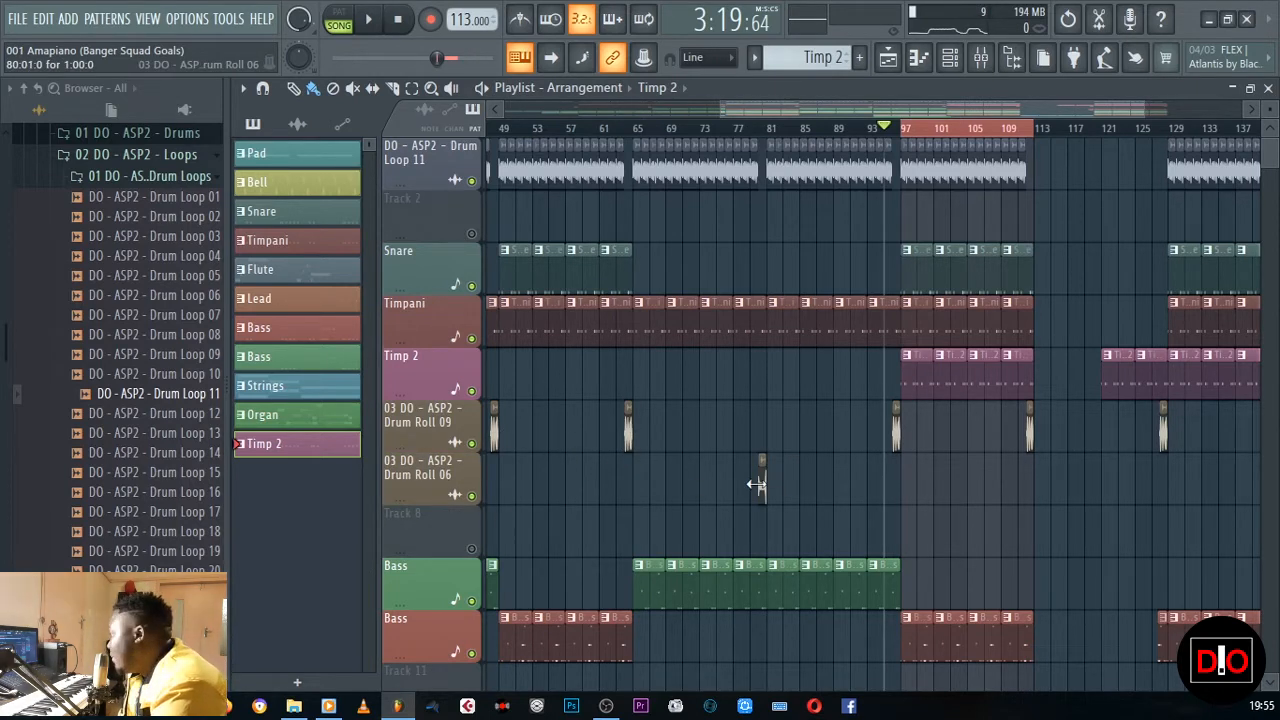
{"action": "left_click", "coordinate": [381, 23]}
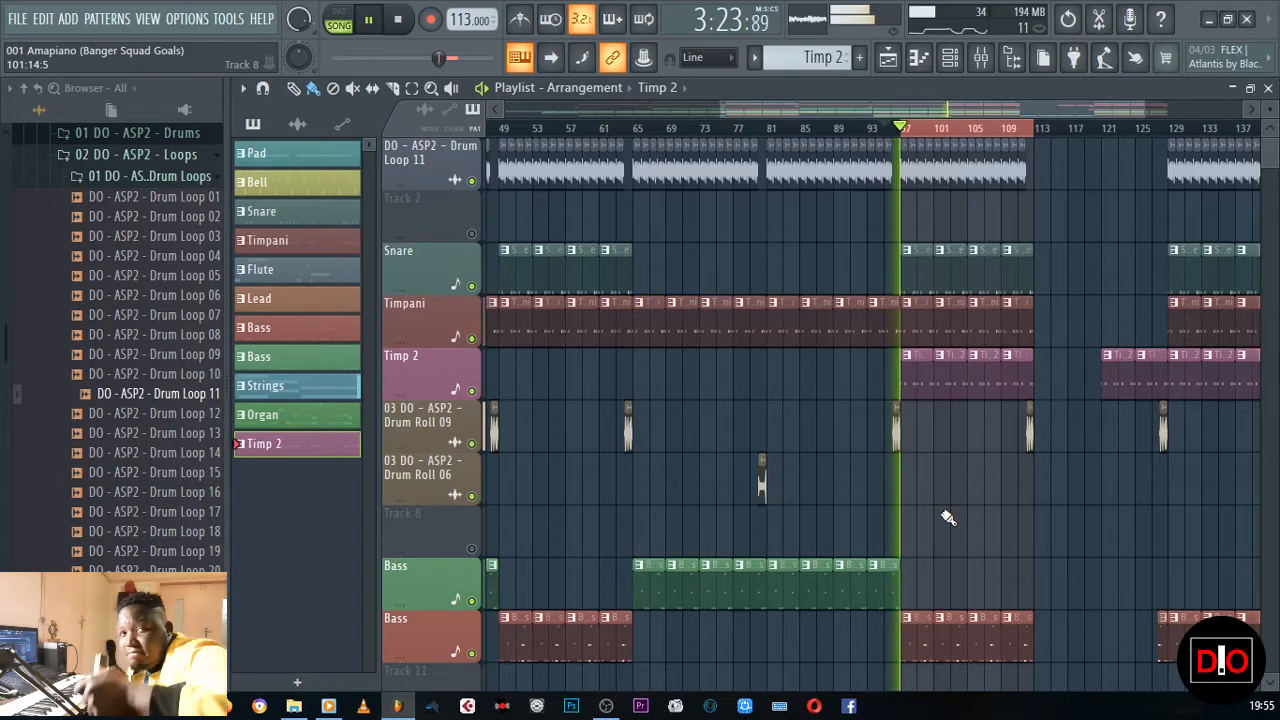
{"action": "left_click", "coordinate": [398, 19]}
Step: Play the arrangement from bar 78 through the Drum Roll 06 fill and stop playback
{"action": "left_click", "coordinate": [742, 129]}
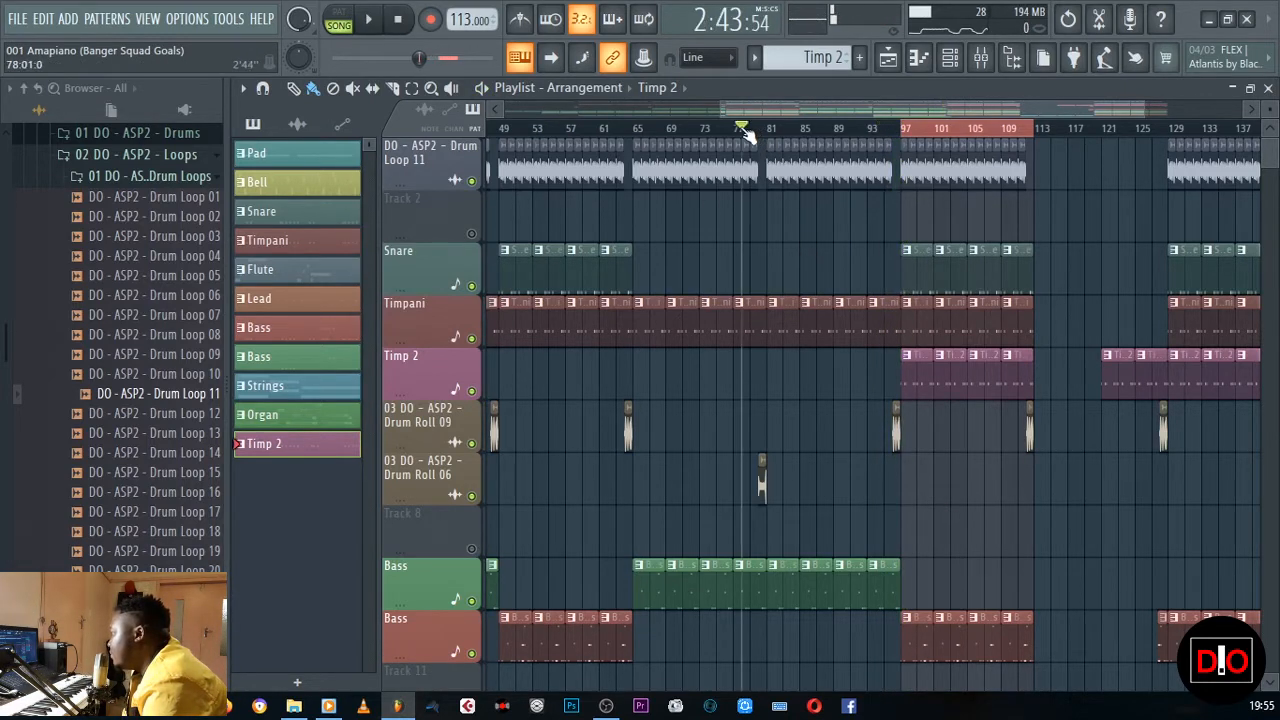
{"action": "left_click_drag", "start_coordinate": [1142, 114], "coordinate": [1020, 113]}
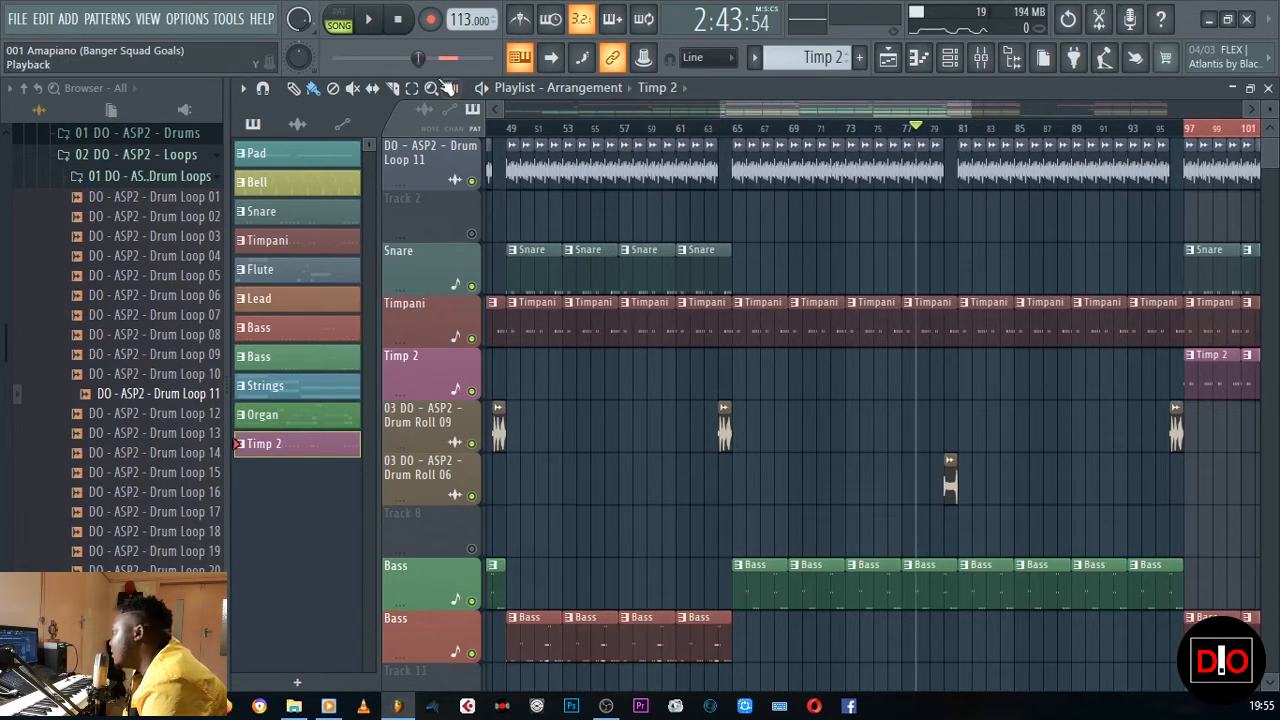
{"action": "left_click", "coordinate": [368, 19]}
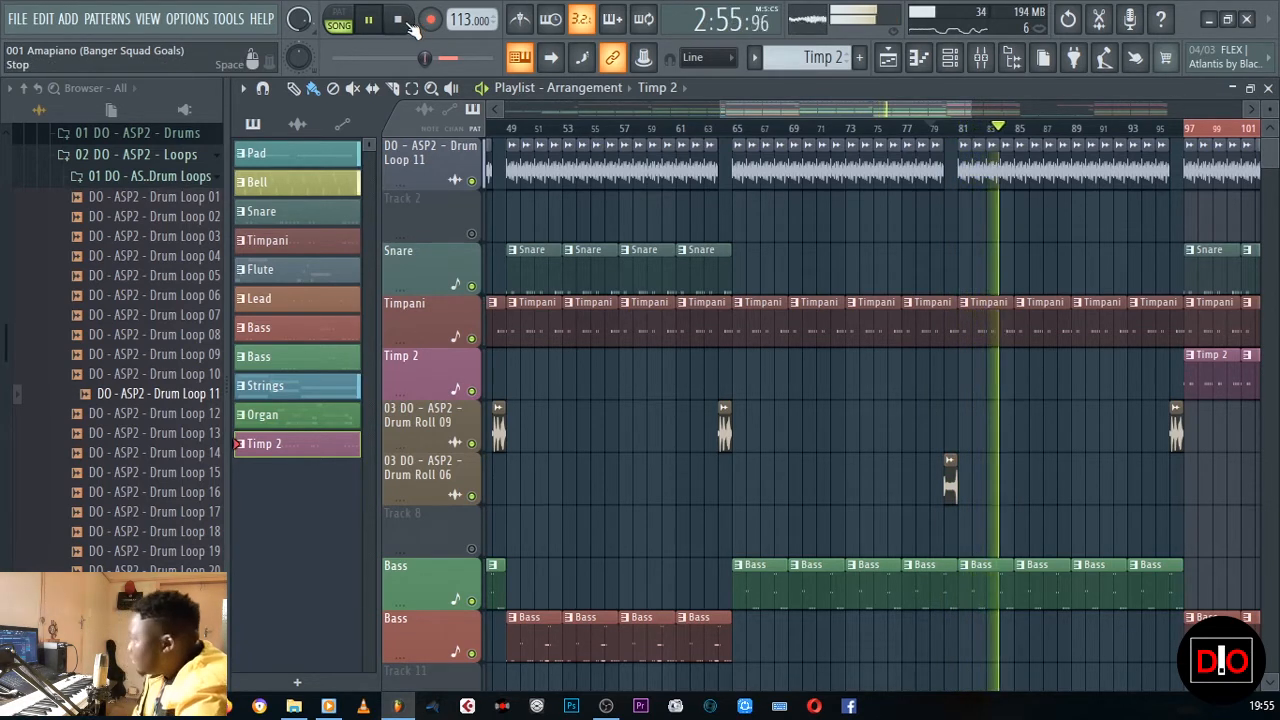
{"action": "left_click", "coordinate": [410, 22]}
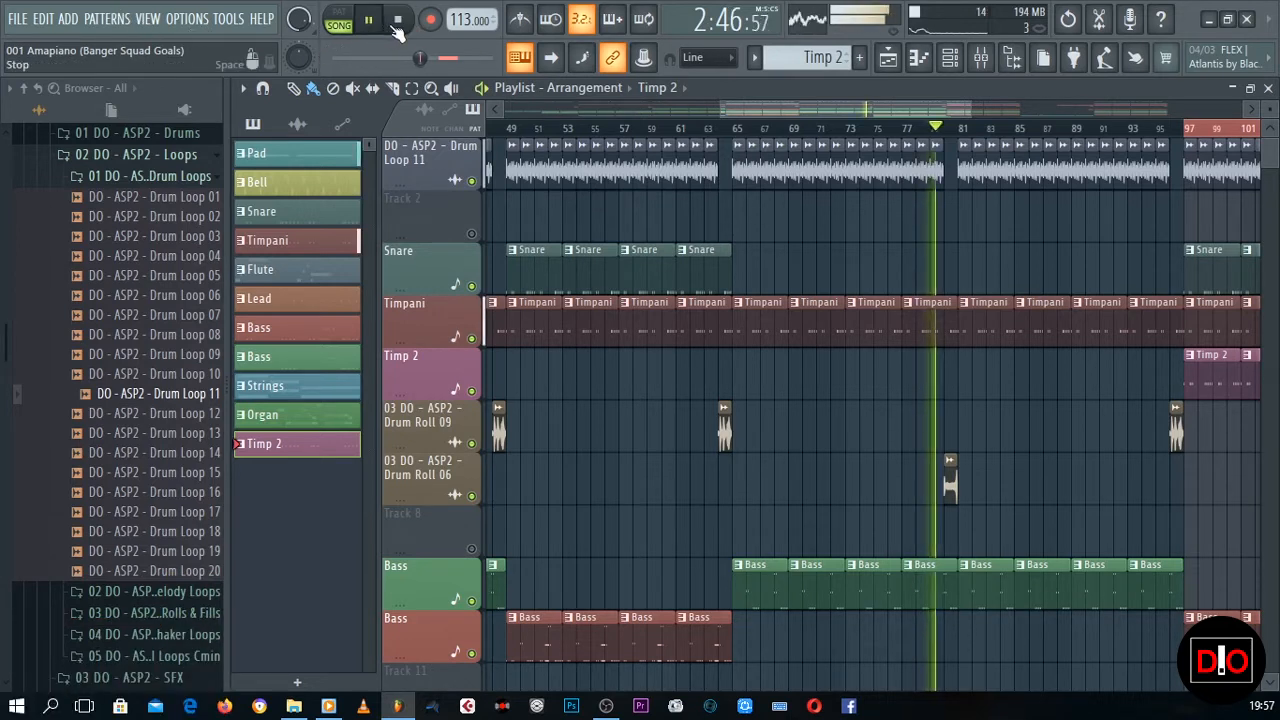
Step: Play the song from bar 2 with the whole arrangement fitted in the playlist view
{"action": "left_click_drag", "start_coordinate": [418, 58], "coordinate": [438, 58]}
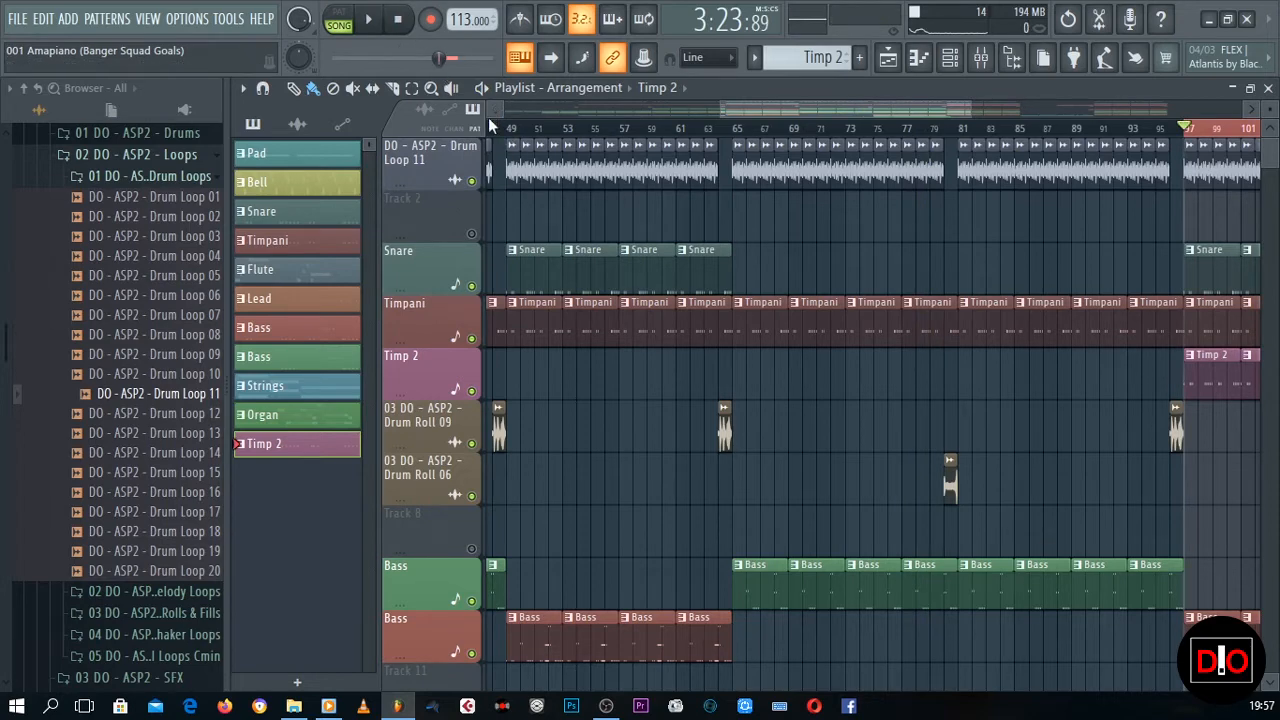
{"action": "left_click_drag", "start_coordinate": [720, 112], "coordinate": [498, 85]}
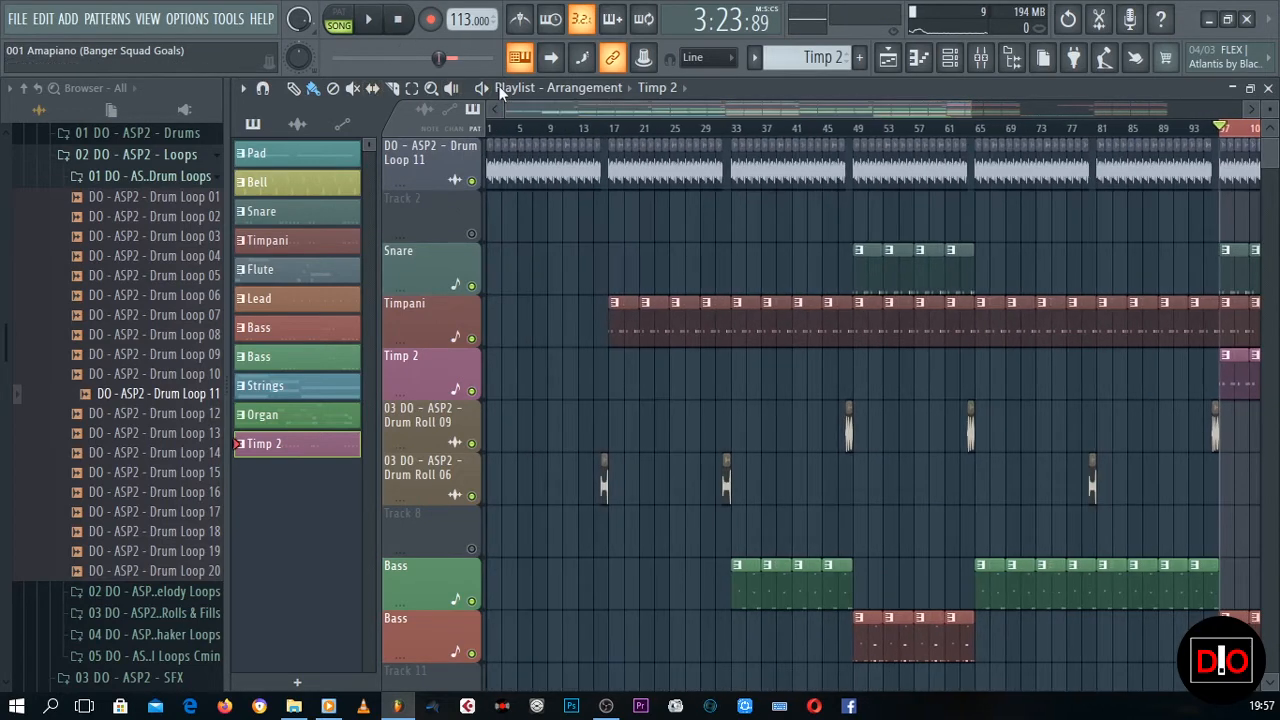
{"action": "left_click", "coordinate": [495, 128]}
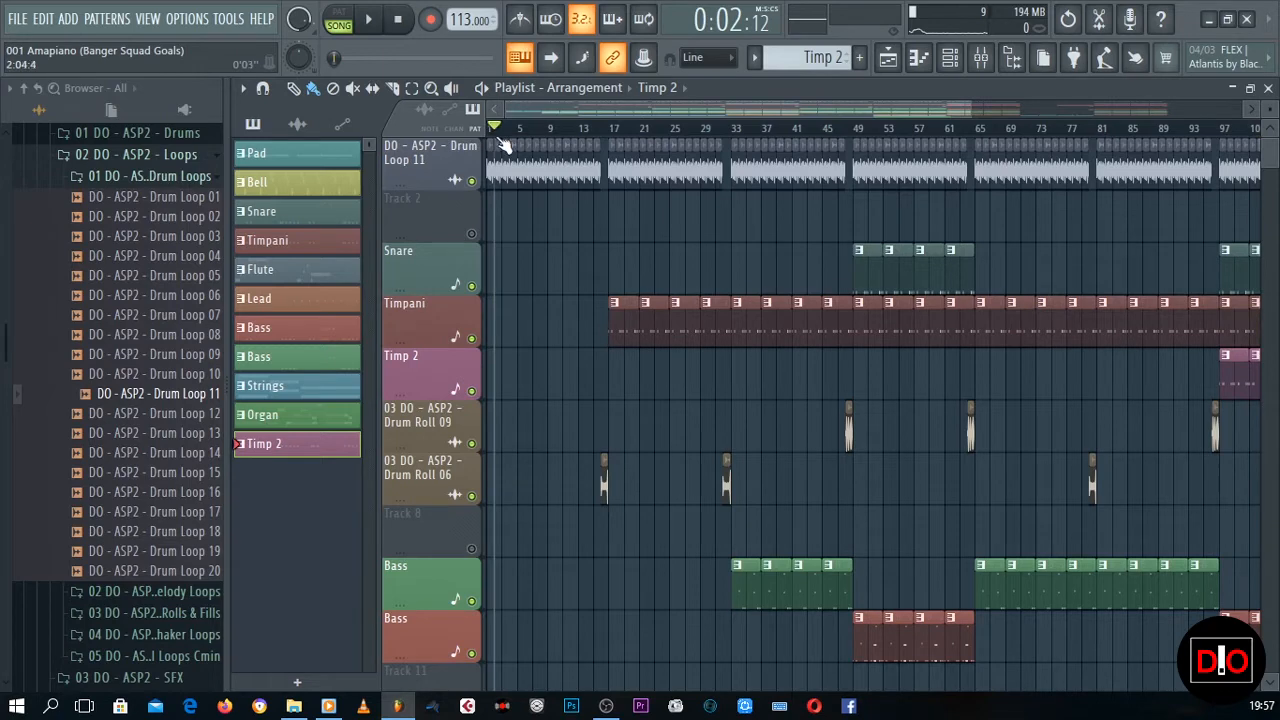
{"action": "left_click", "coordinate": [383, 24]}
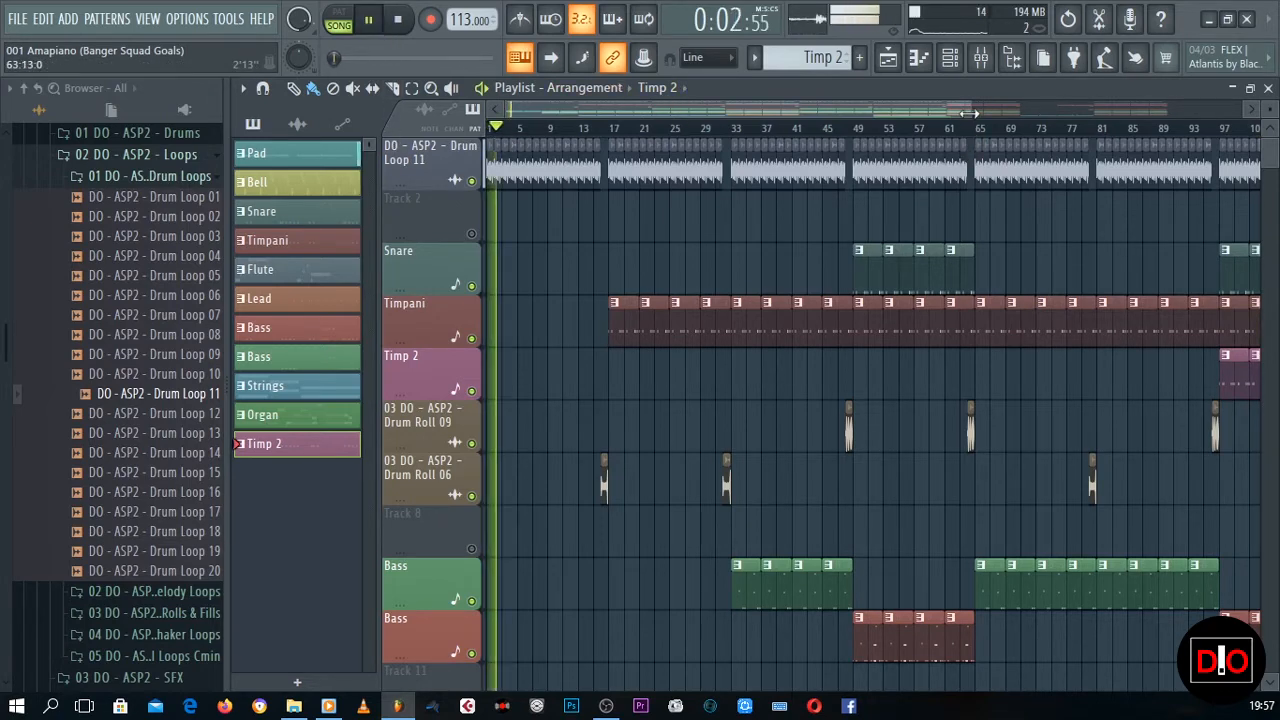
{"action": "left_click_drag", "start_coordinate": [970, 112], "coordinate": [1107, 236]}
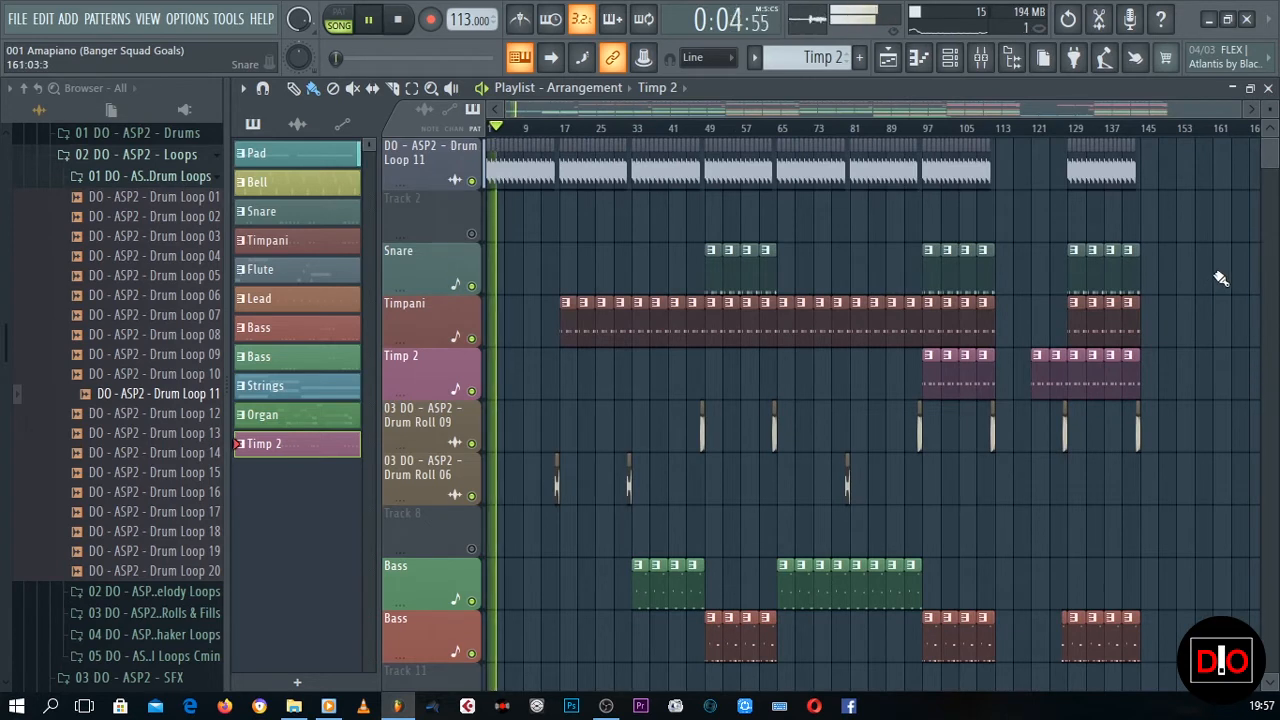